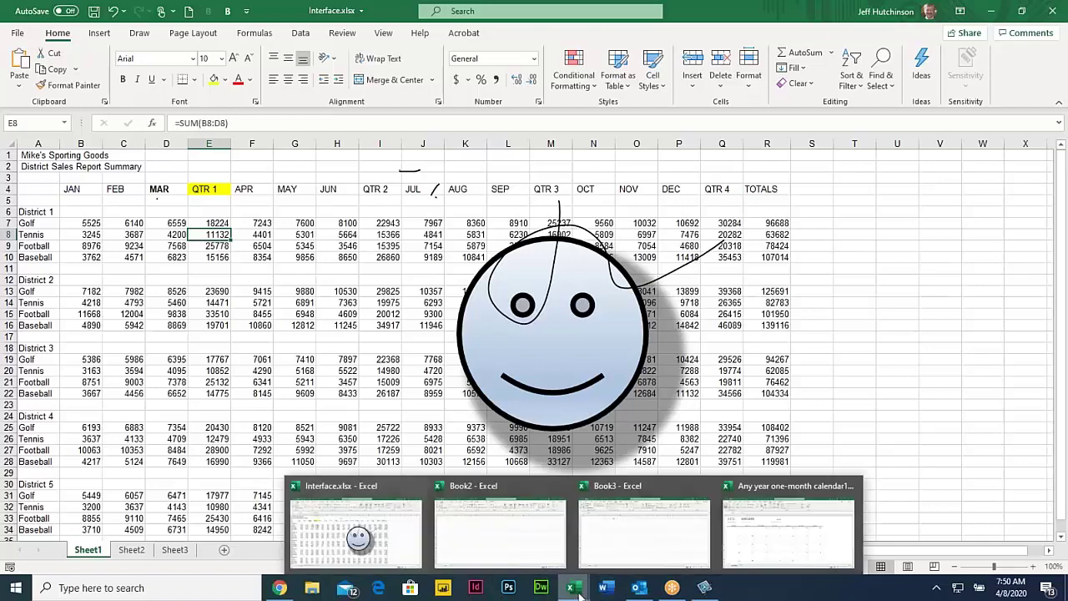
Switch to the Excel365 Level1 PDF in Chrome and review Chapter 2, Data Entry Techniques, from Cell Manipulation through Keyboard Commands.
{"action": "mouse_move", "coordinate": [281, 588]}
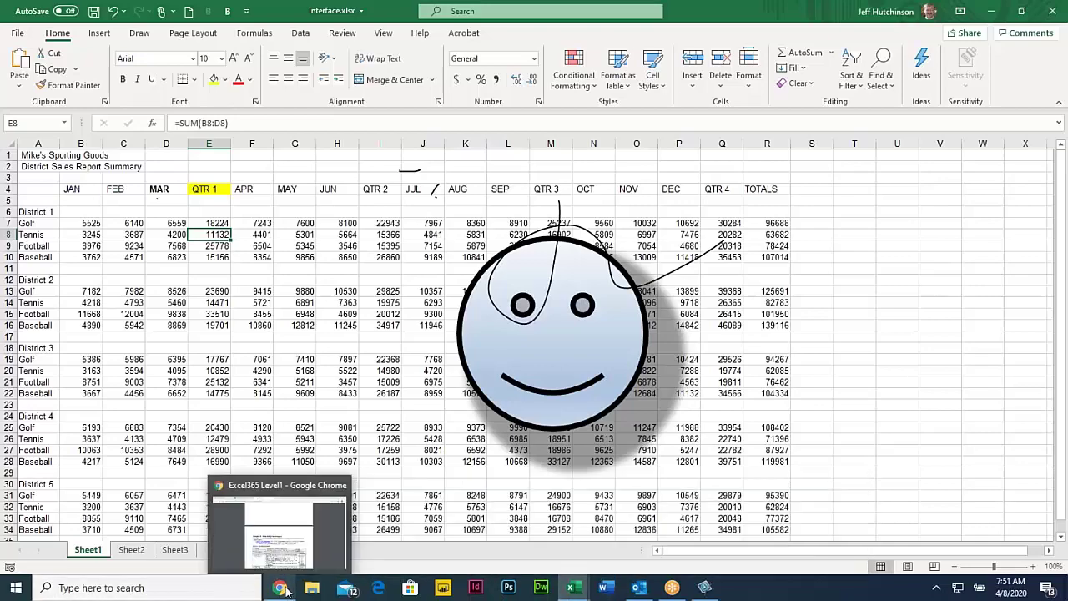
{"action": "left_click", "coordinate": [299, 556]}
{"action": "scroll", "coordinate": [374, 360], "scroll_direction": "down", "scroll_amount": 1}
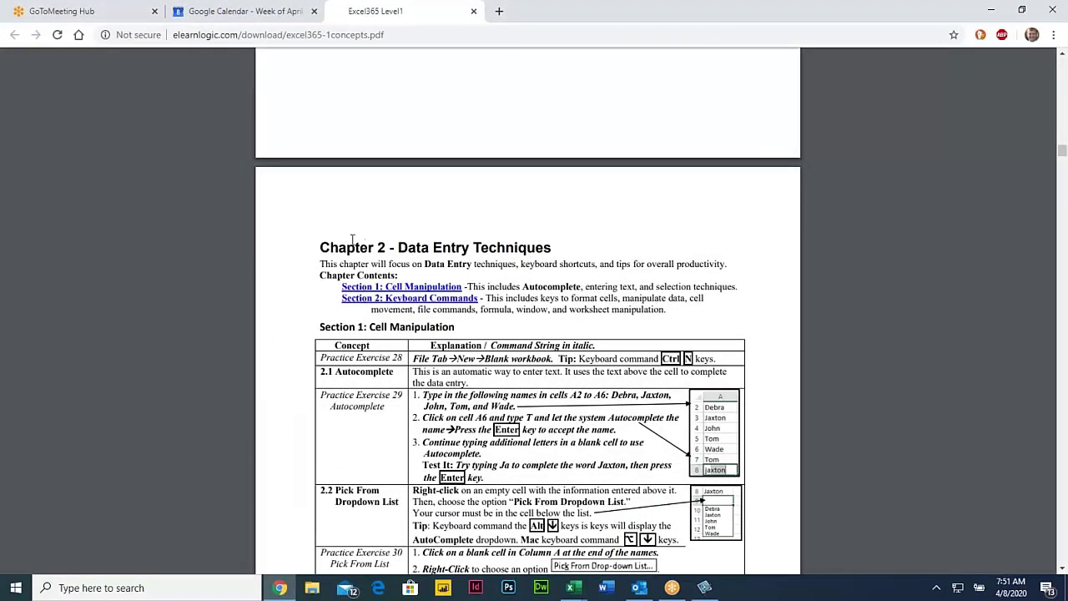
{"action": "left_click_drag", "start_coordinate": [357, 247], "coordinate": [557, 248]}
{"action": "scroll", "coordinate": [464, 397], "scroll_direction": "down", "scroll_amount": 3}
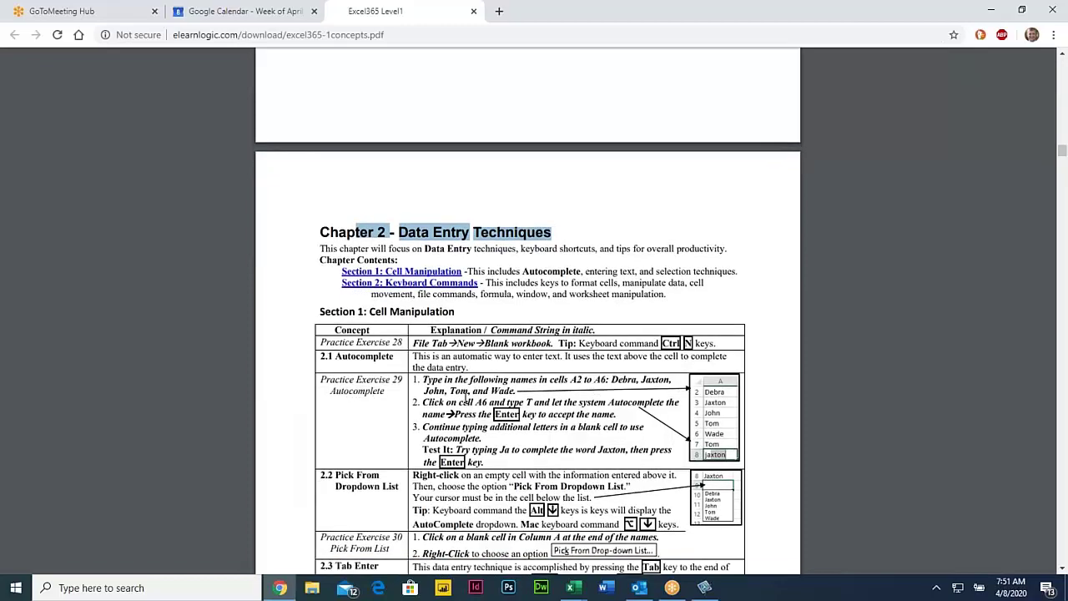
{"action": "scroll", "coordinate": [465, 397], "scroll_direction": "up", "scroll_amount": 2}
{"action": "left_click_drag", "start_coordinate": [336, 171], "coordinate": [476, 194]}
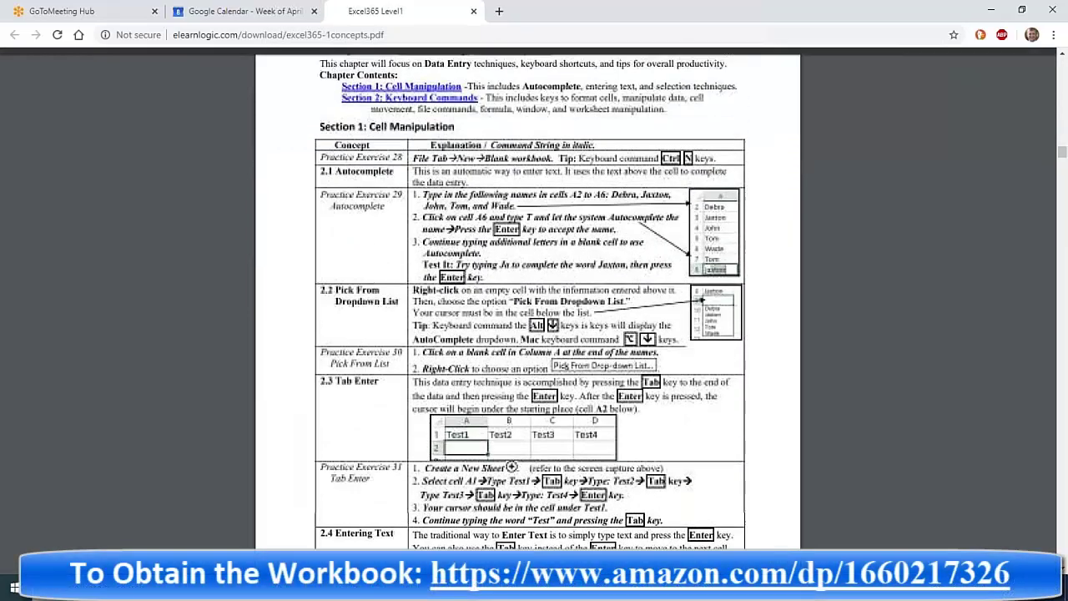
{"action": "left_click_drag", "start_coordinate": [358, 293], "coordinate": [444, 316]}
{"action": "left_click_drag", "start_coordinate": [323, 381], "coordinate": [466, 397]}
{"action": "scroll", "coordinate": [406, 450], "scroll_direction": "down", "scroll_amount": 5}
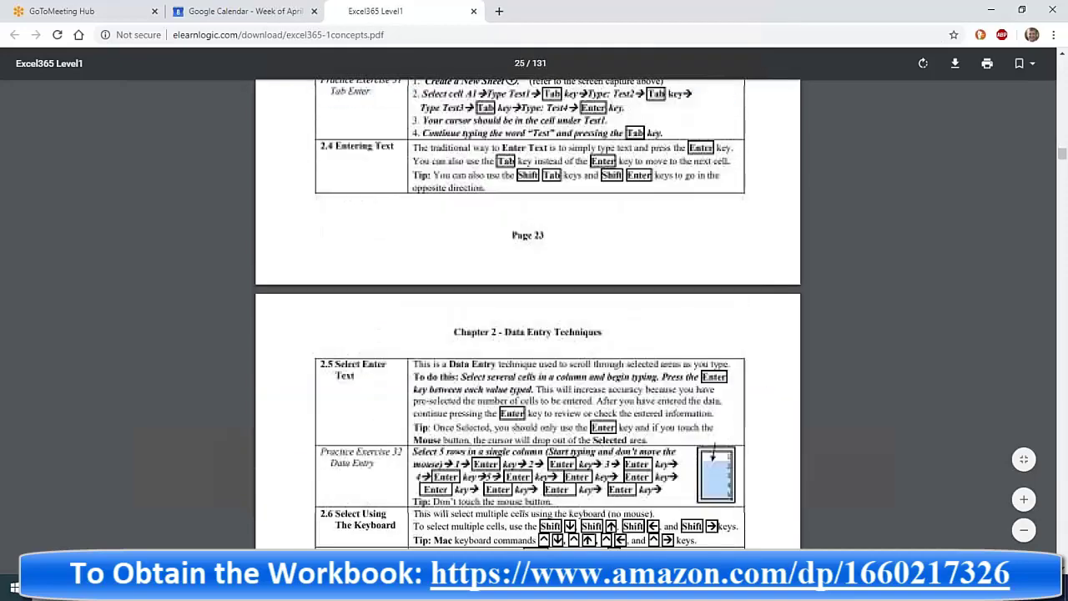
{"action": "scroll", "coordinate": [364, 377], "scroll_direction": "down", "scroll_amount": 5}
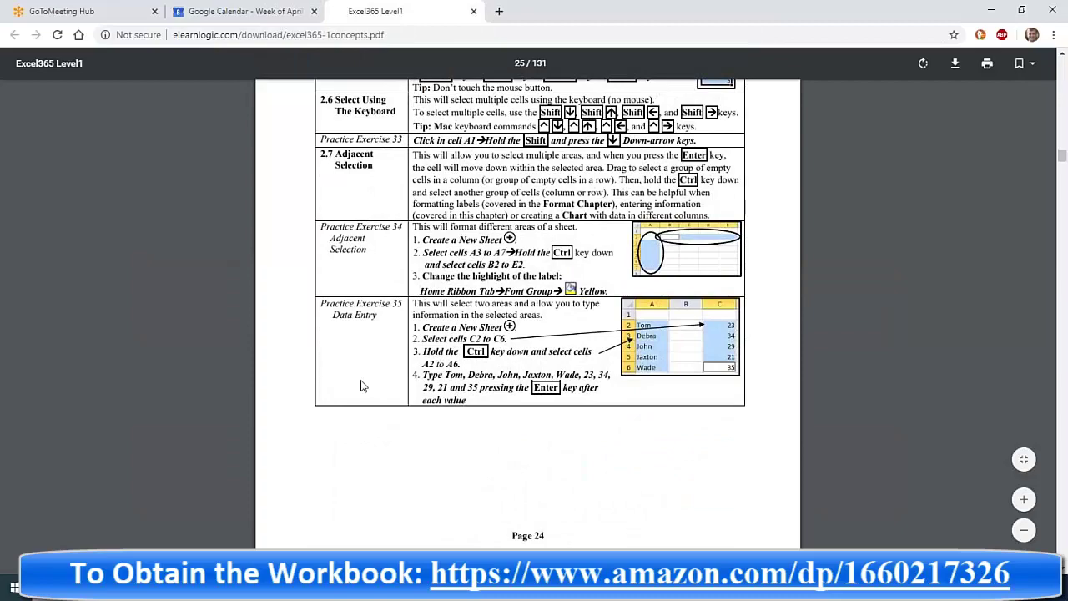
{"action": "scroll", "coordinate": [362, 386], "scroll_direction": "down", "scroll_amount": 6}
{"action": "scroll", "coordinate": [361, 386], "scroll_direction": "down", "scroll_amount": 10}
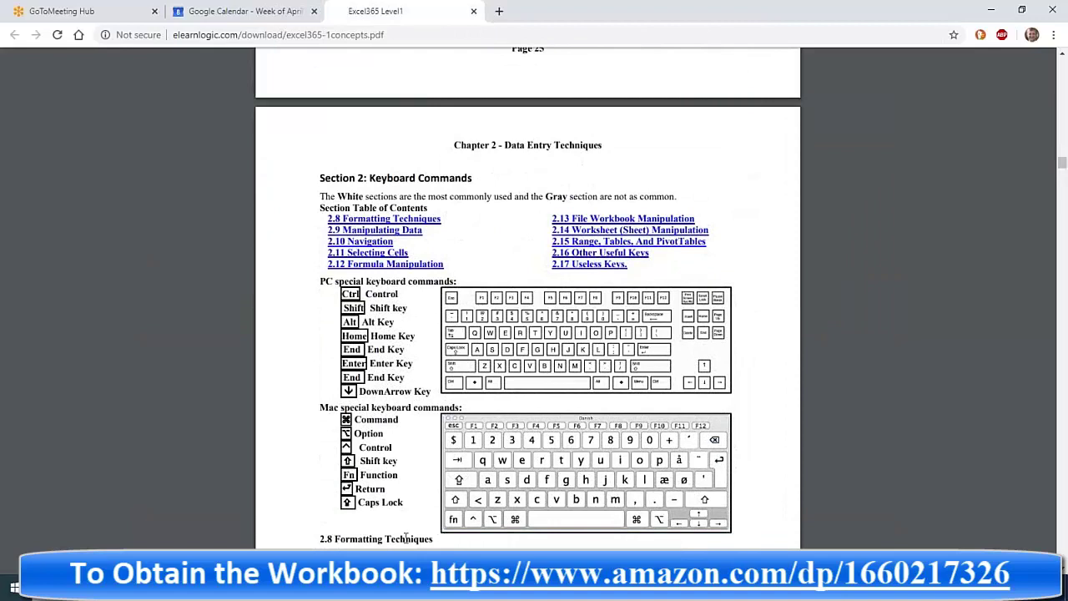
Switch to the Interface.xlsx workbook in Excel and create two new blank workbooks.
{"action": "mouse_move", "coordinate": [571, 587]}
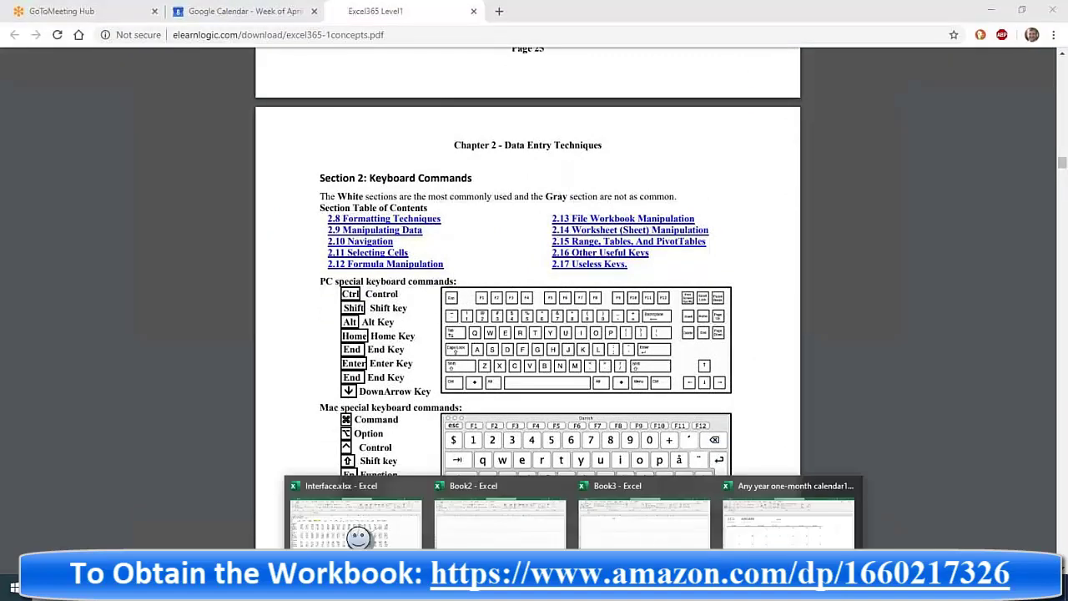
{"action": "left_click", "coordinate": [325, 530]}
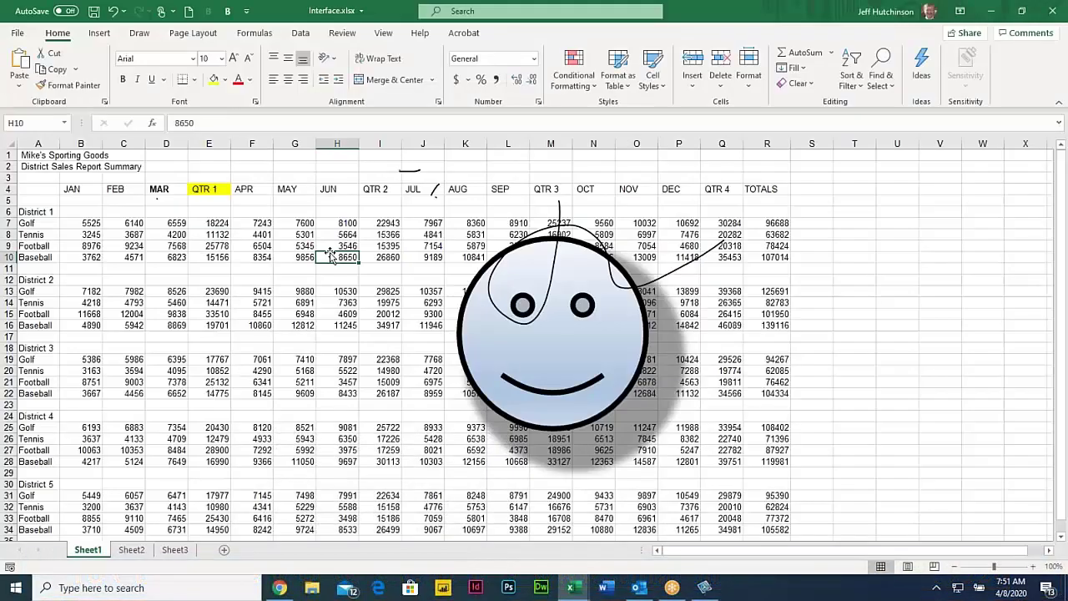
{"action": "left_click", "coordinate": [19, 33]}
{"action": "left_click", "coordinate": [40, 90]}
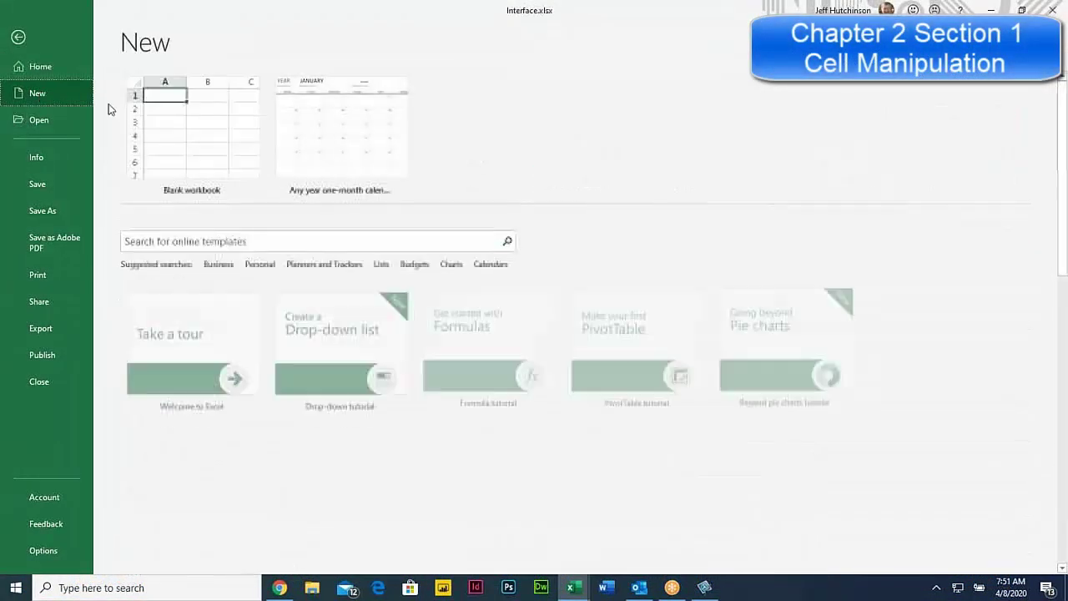
{"action": "left_click", "coordinate": [19, 38]}
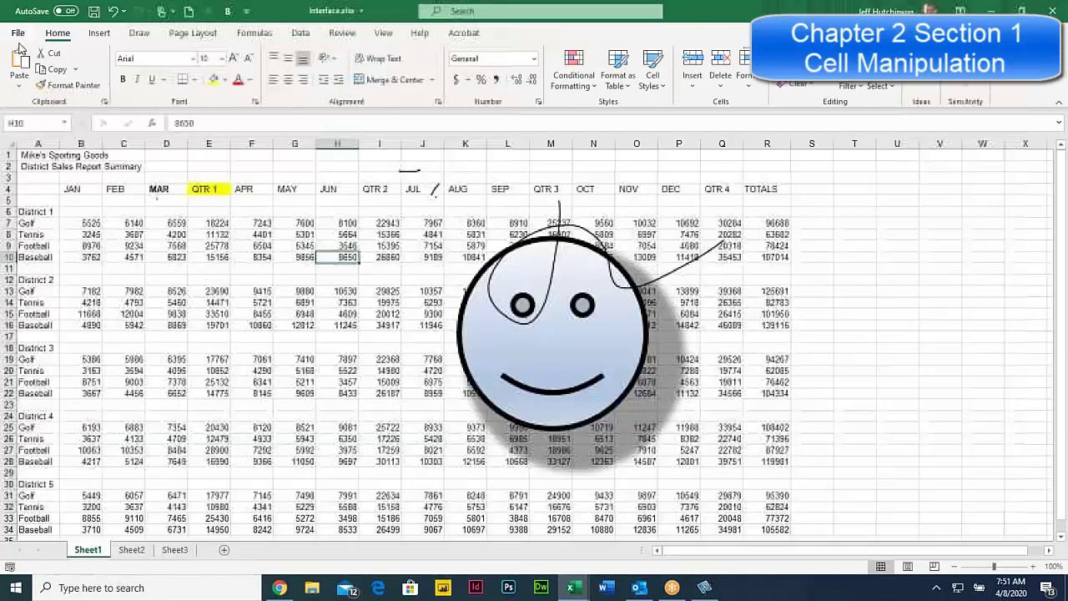
{"action": "left_click", "coordinate": [189, 12]}
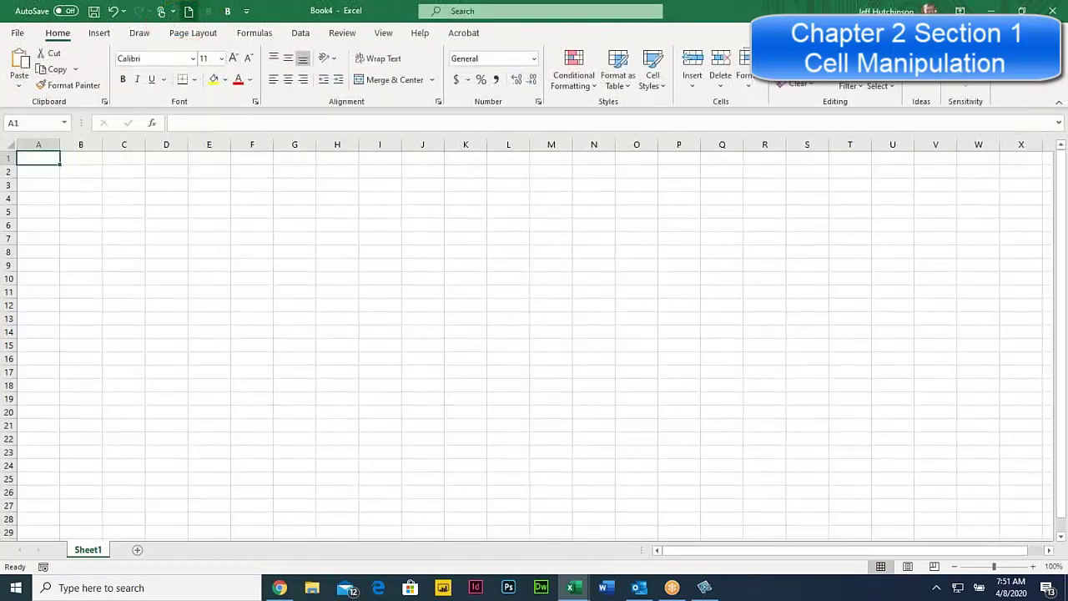
{"action": "left_click", "coordinate": [185, 184]}
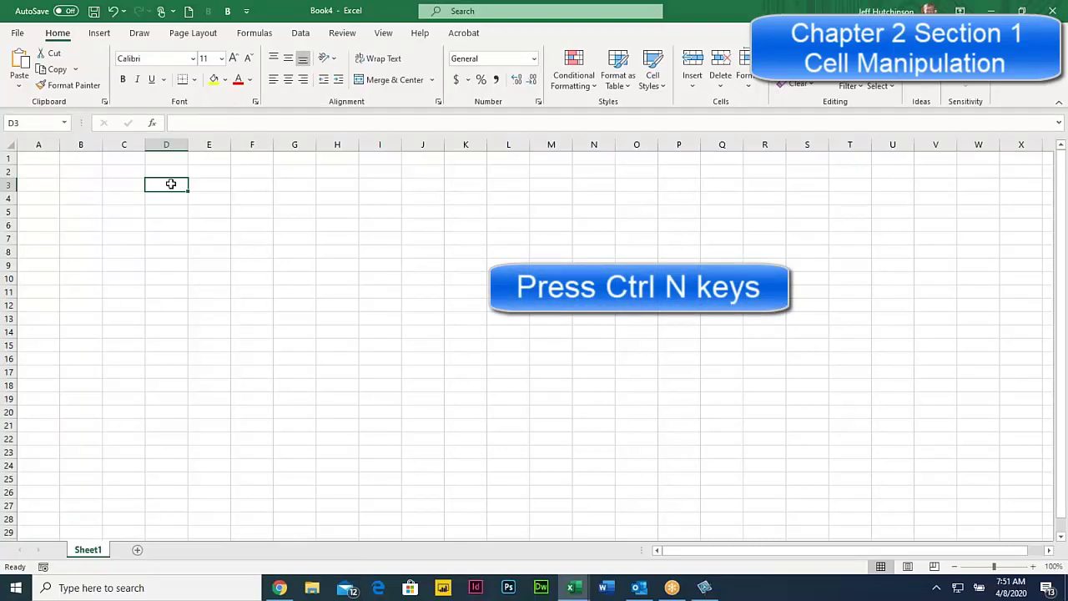
{"action": "key", "text": "ctrl+n"}
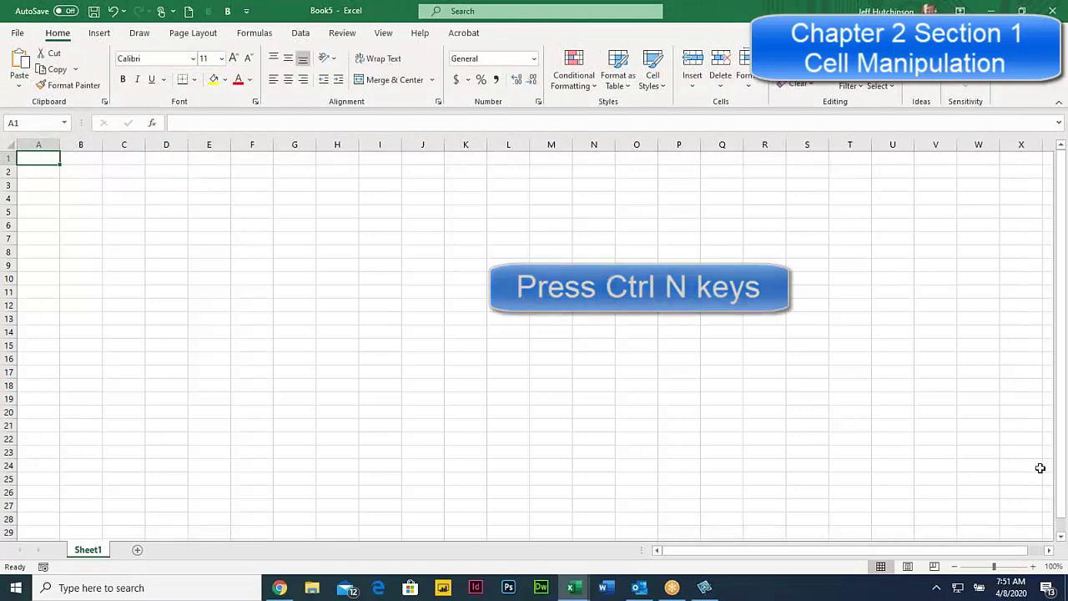
Zoom the new blank worksheet in to 230%.
{"action": "left_click", "coordinate": [1034, 567]}
{"action": "left_click", "coordinate": [1034, 567]}
{"action": "left_click", "coordinate": [1033, 566]}
{"action": "left_click", "coordinate": [1034, 567]}
{"action": "left_click", "coordinate": [1034, 566]}
{"action": "left_click", "coordinate": [1034, 566]}
{"action": "left_click", "coordinate": [1033, 567]}
{"action": "left_click", "coordinate": [1033, 566]}
{"action": "left_click", "coordinate": [1034, 567]}
{"action": "left_click", "coordinate": [1034, 567]}
{"action": "left_click", "coordinate": [1034, 566]}
{"action": "left_click", "coordinate": [1034, 566]}
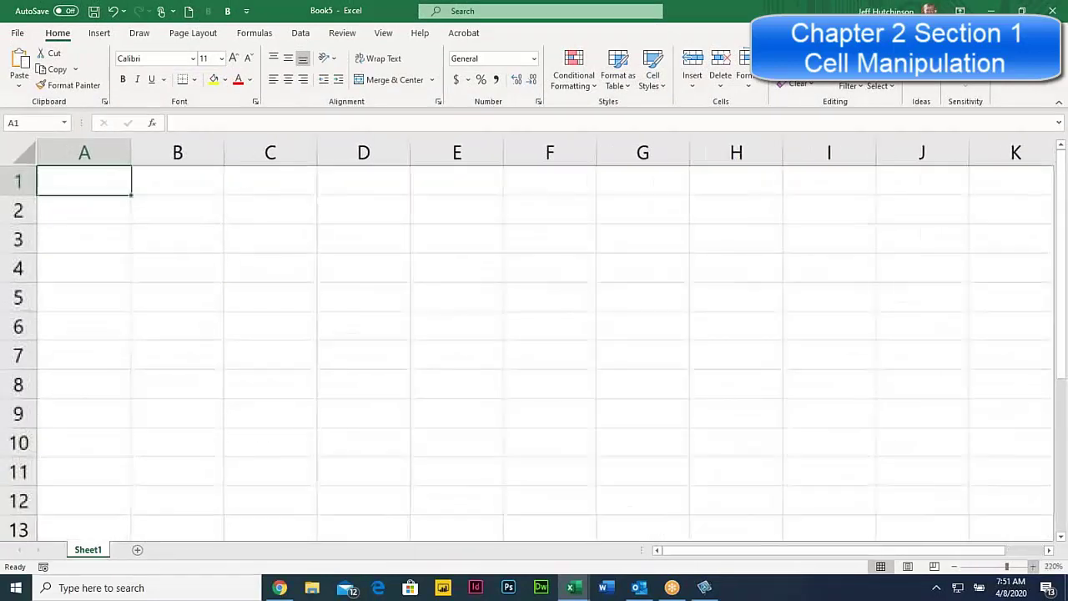
{"action": "left_click", "coordinate": [1033, 566]}
Enter four different sample first names in cells A2 to A5, one per cell, starting with one that begins with T.
{"action": "key", "text": "Return"}
{"action": "left_click", "coordinate": [100, 182]}
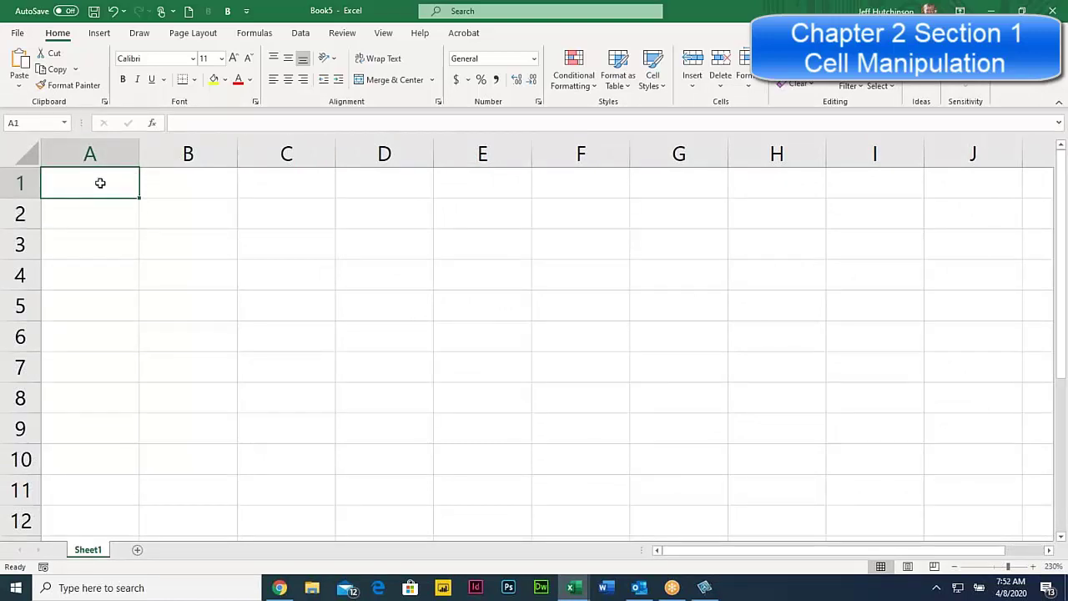
{"action": "key", "text": "Return"}
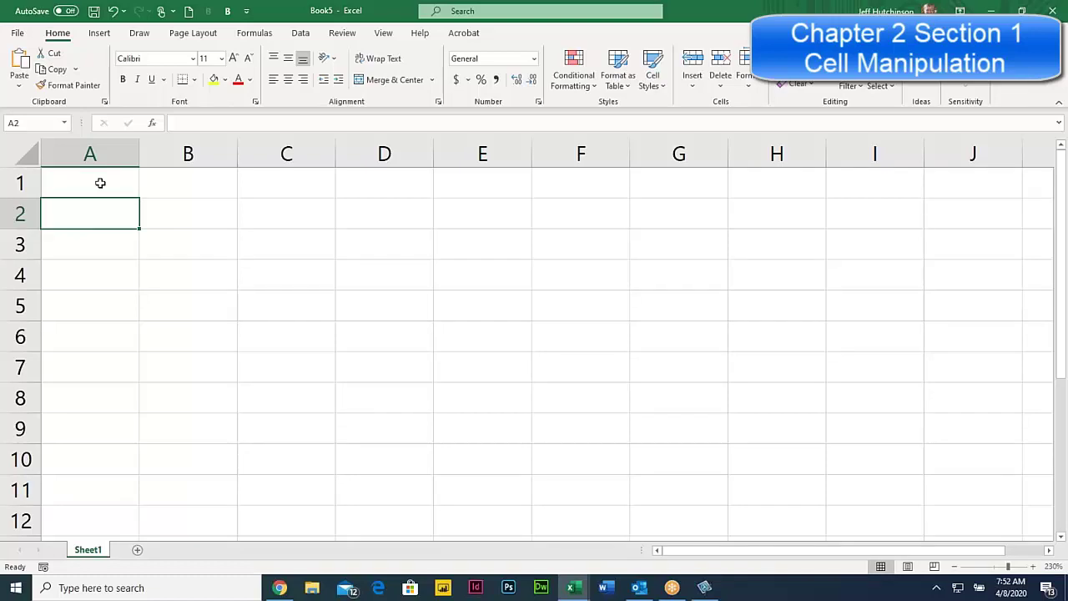
{"action": "type", "text": "Tom"}
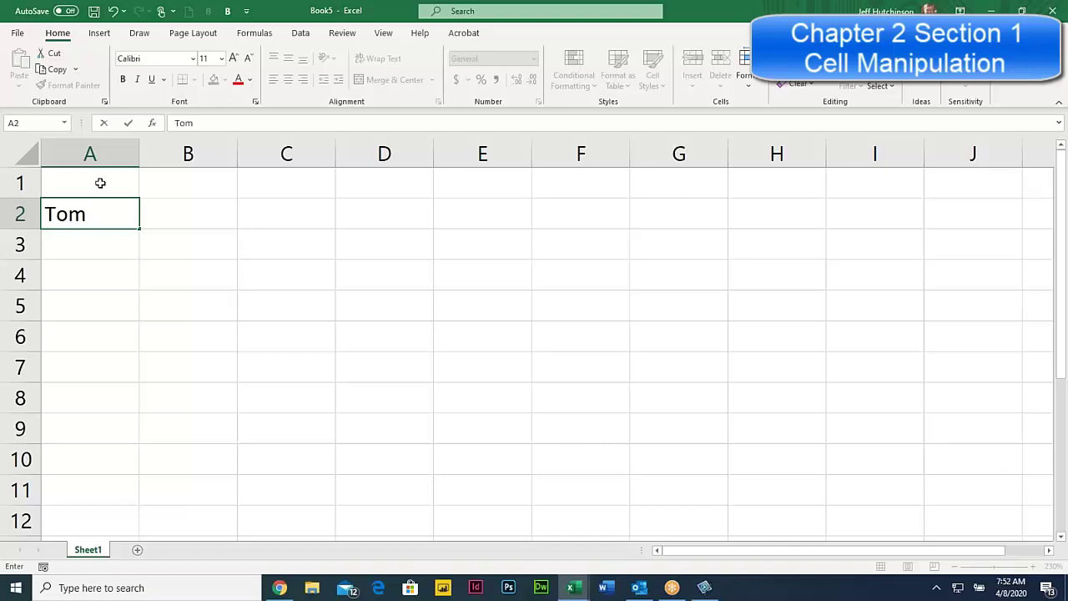
{"action": "key", "text": "Return"}
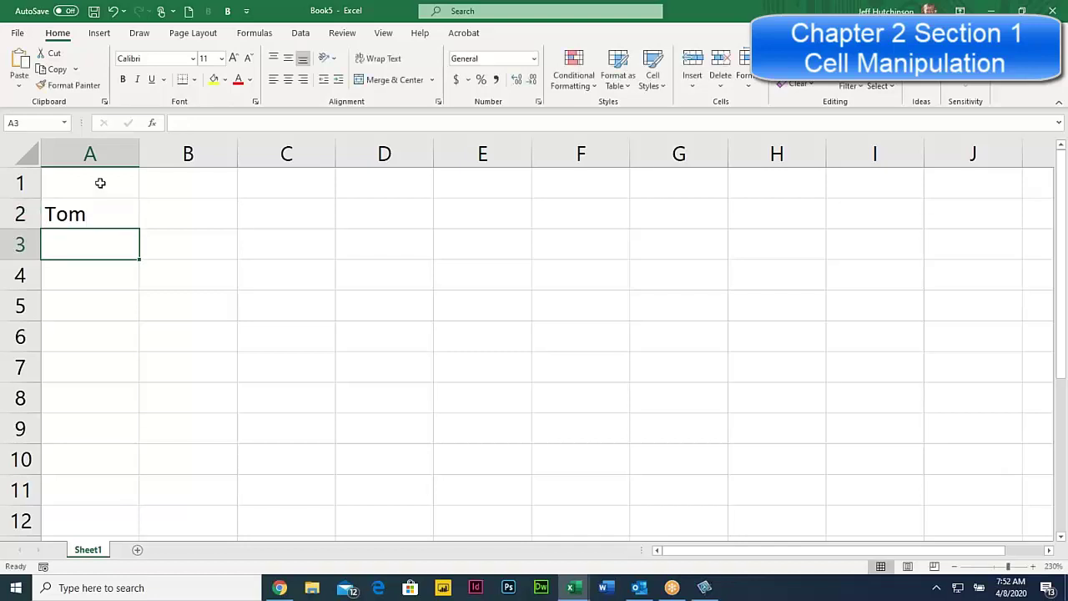
{"action": "type", "text": "Jim"}
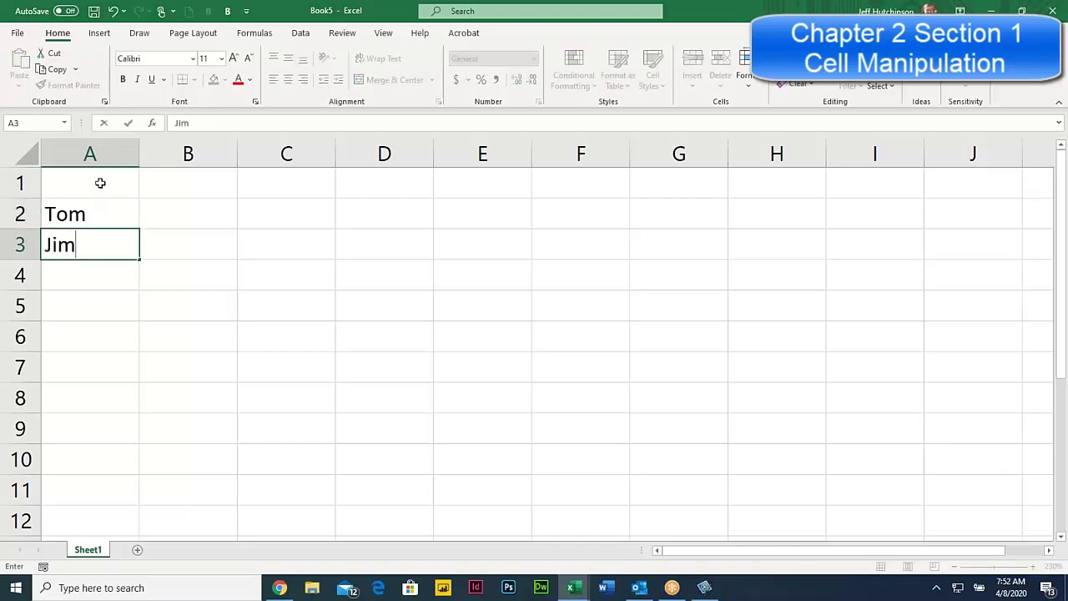
{"action": "key", "text": "Return"}
{"action": "type", "text": "Jack"}
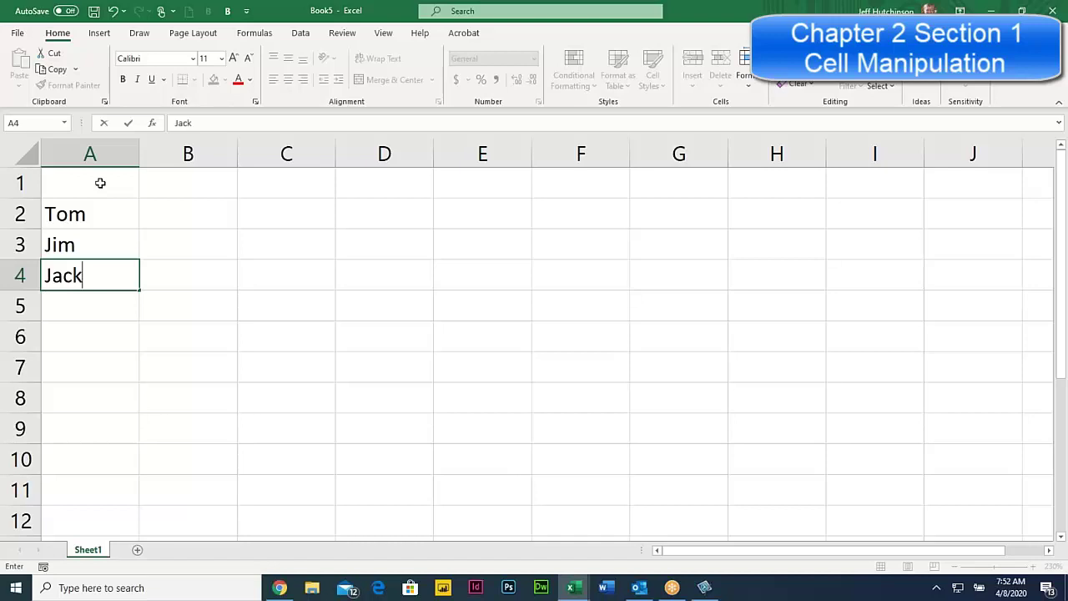
{"action": "key", "text": "Return"}
{"action": "type", "text": "Jane"}
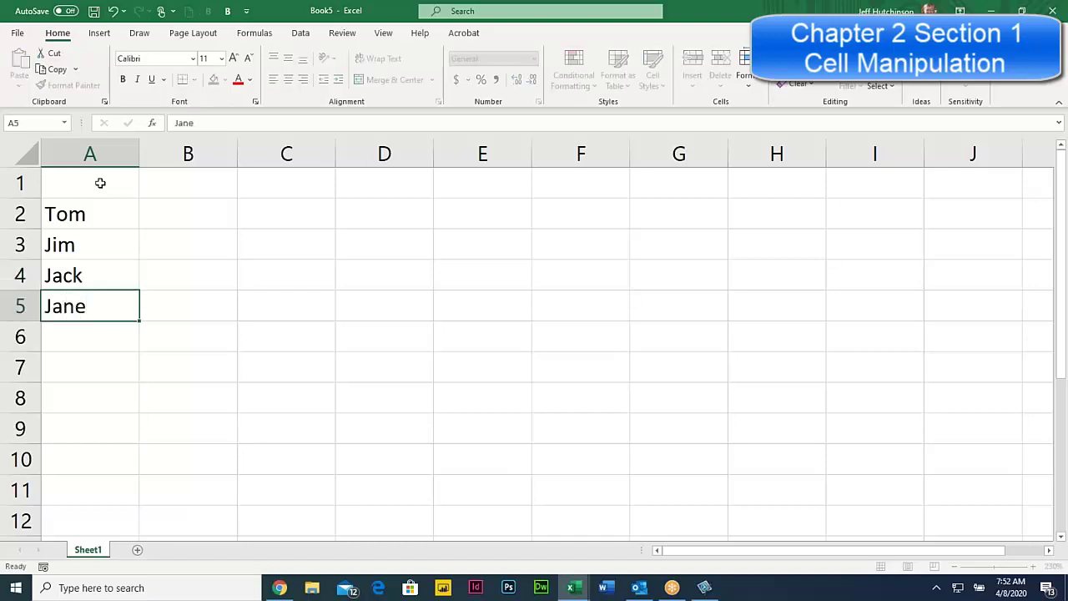
{"action": "key", "text": "Return"}
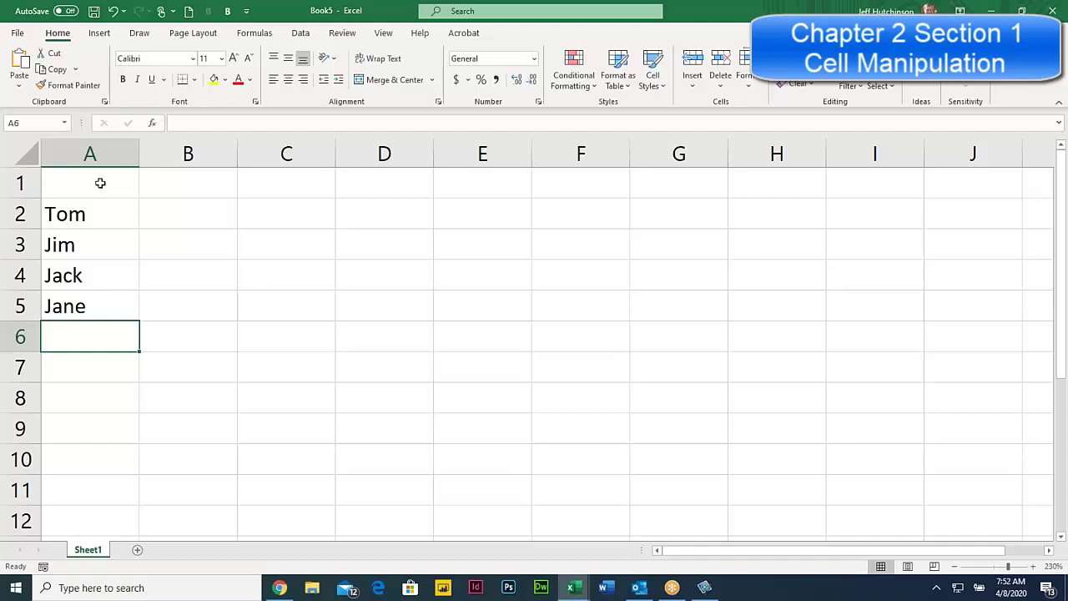
Replace the first names in A4 and A5 with two new ones that start with H and D.
{"action": "left_click", "coordinate": [90, 274]}
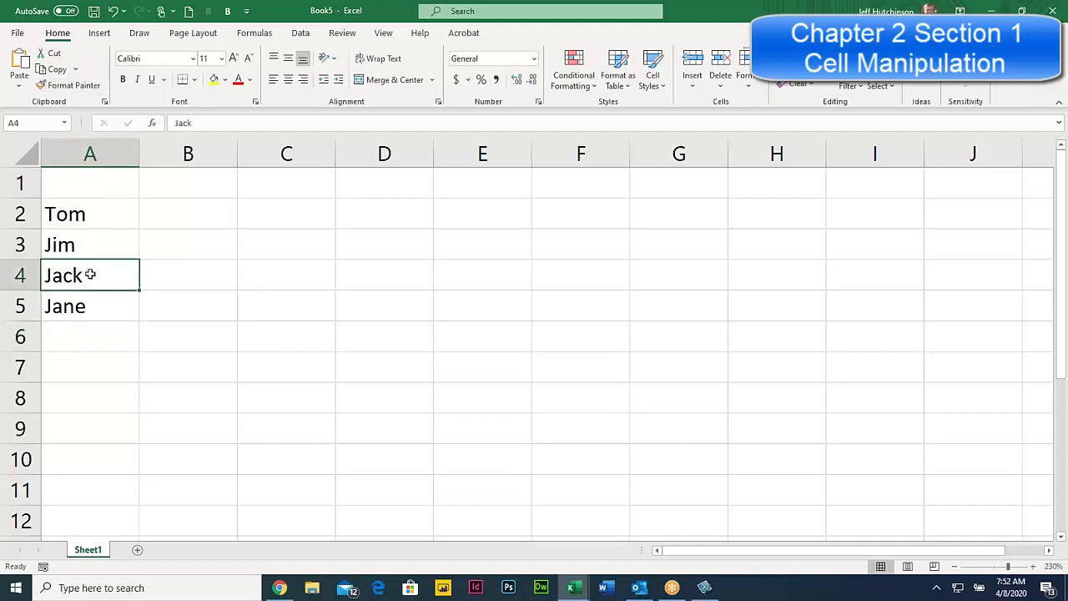
{"action": "type", "text": "Hank"}
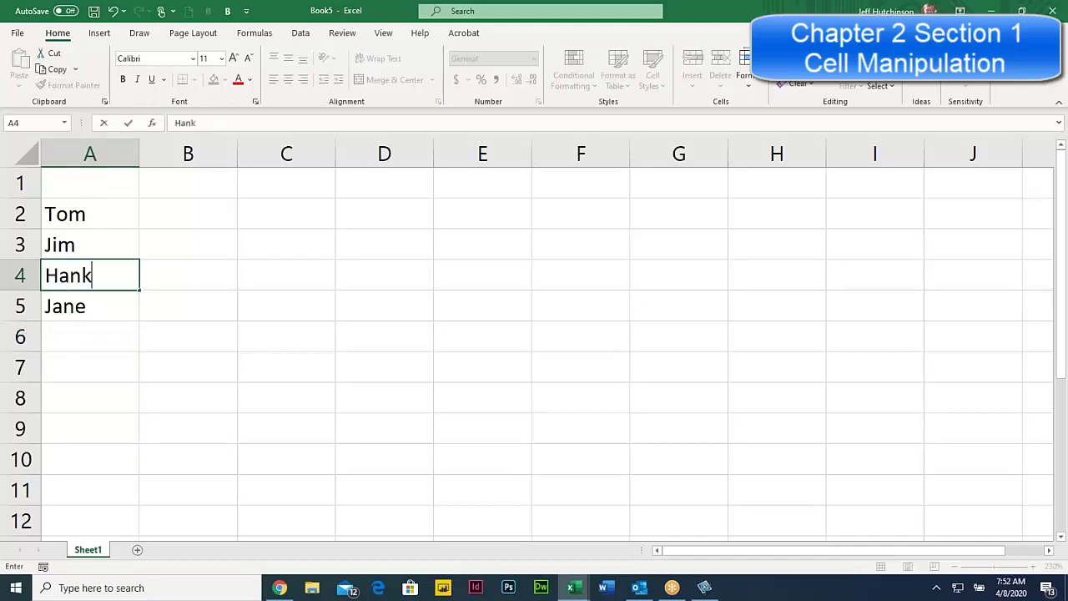
{"action": "key", "text": "Return"}
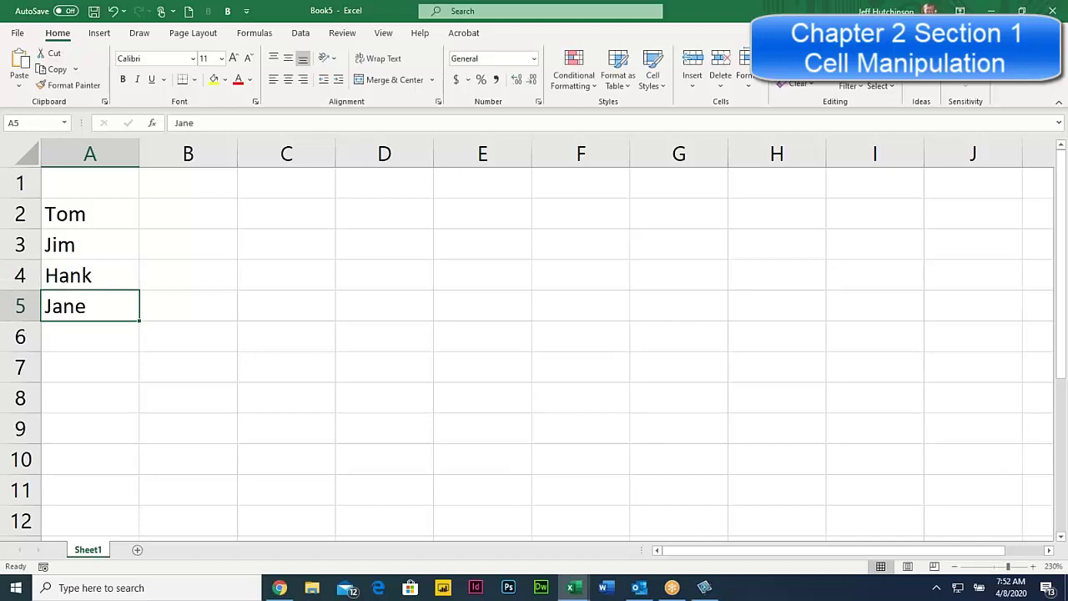
{"action": "type", "text": "Debbi"}
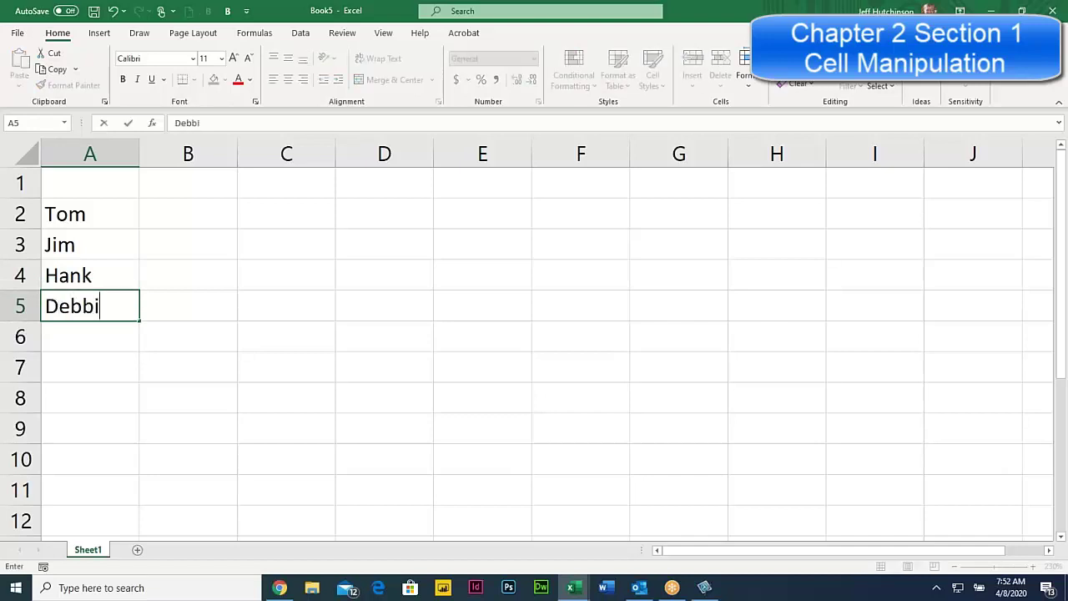
{"action": "type", "text": "e"}
{"action": "key", "text": "Return"}
Fill A6 with the same first name as A2 by entering only its first letter and accepting the Autocomplete suggestion.
{"action": "left_click", "coordinate": [78, 314]}
{"action": "left_click", "coordinate": [64, 332]}
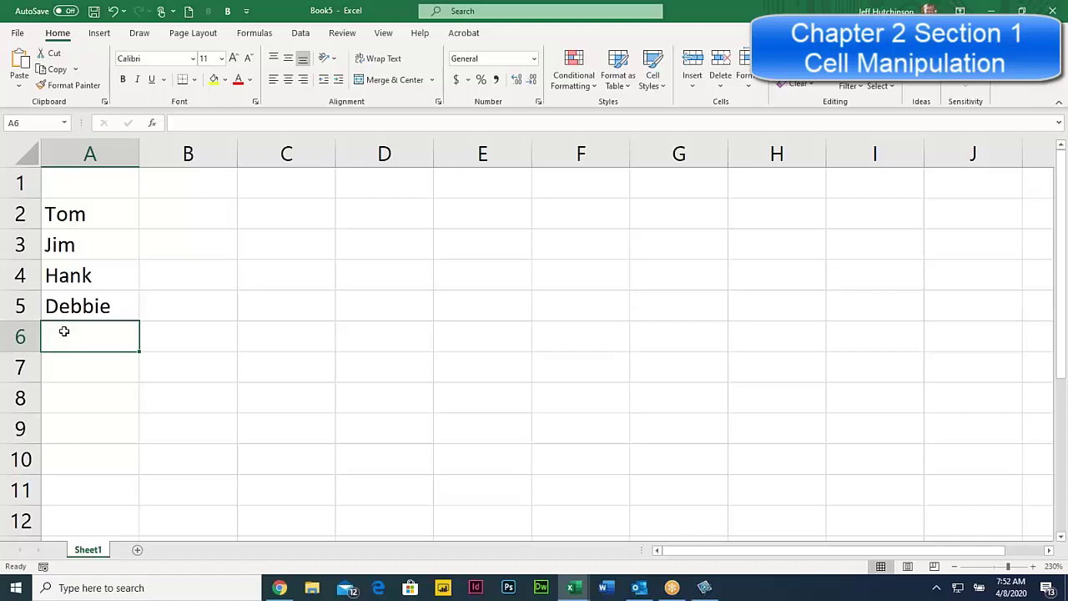
{"action": "type", "text": "t"}
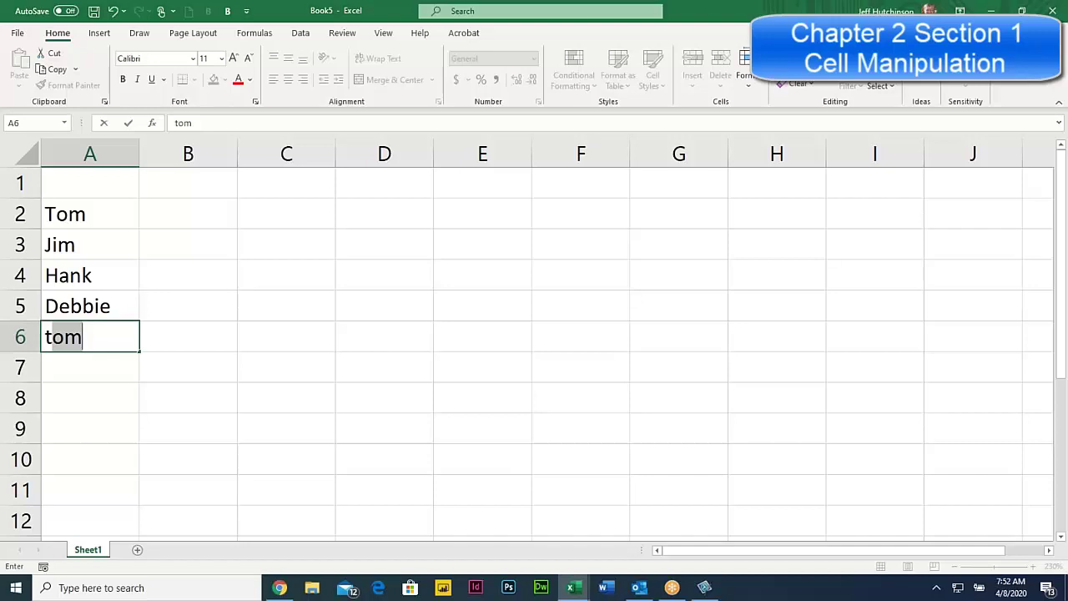
{"action": "key", "text": "Return"}
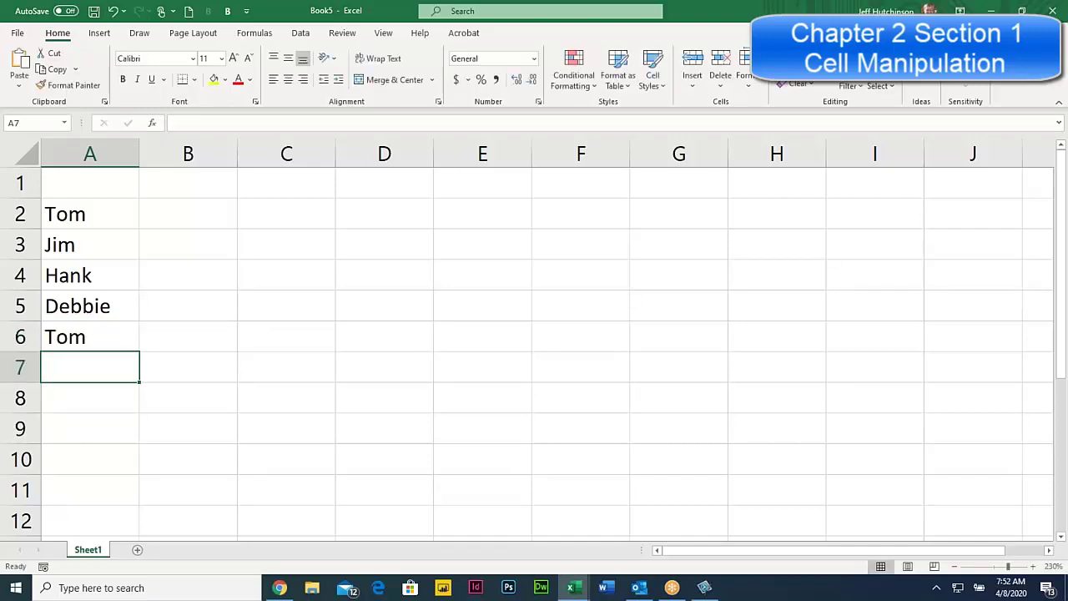
Enter a different first name starting with T in A7, overriding the Autocomplete suggestion.
{"action": "type", "text": "t"}
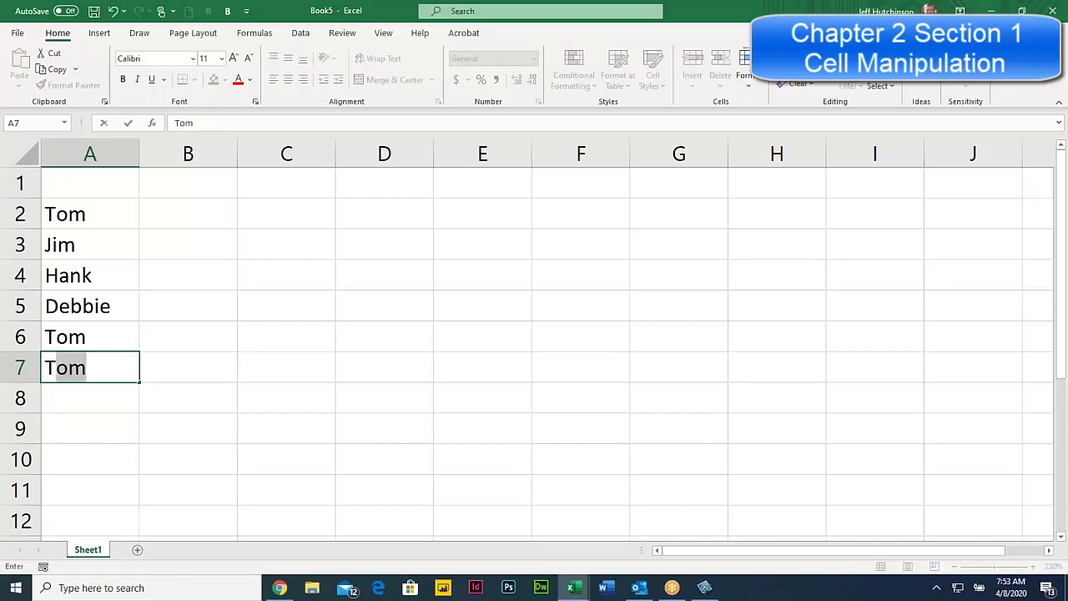
{"action": "type", "text": "im"}
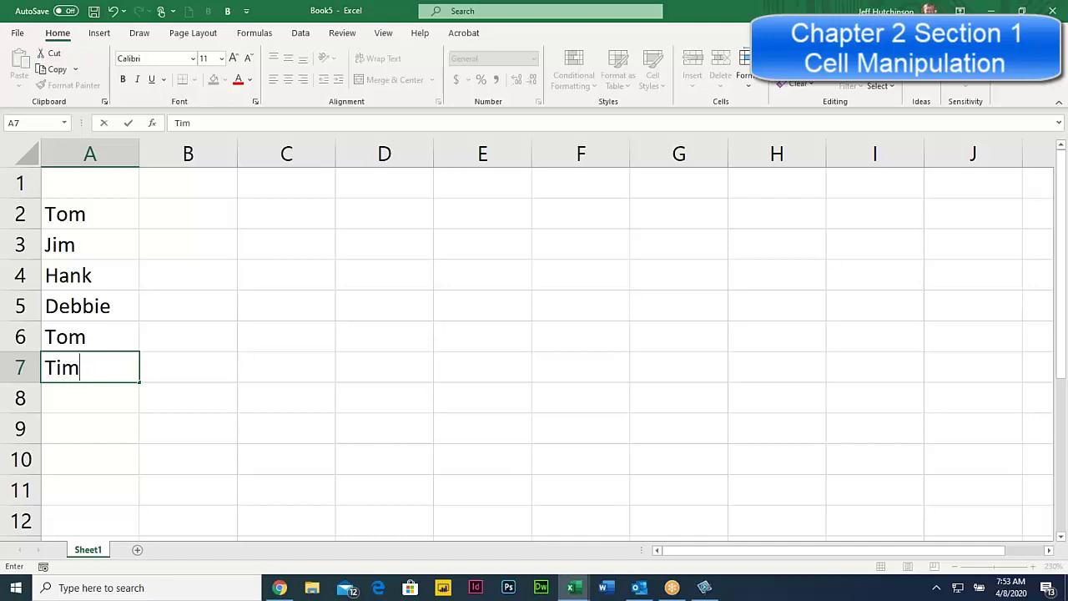
{"action": "key", "text": "Return"}
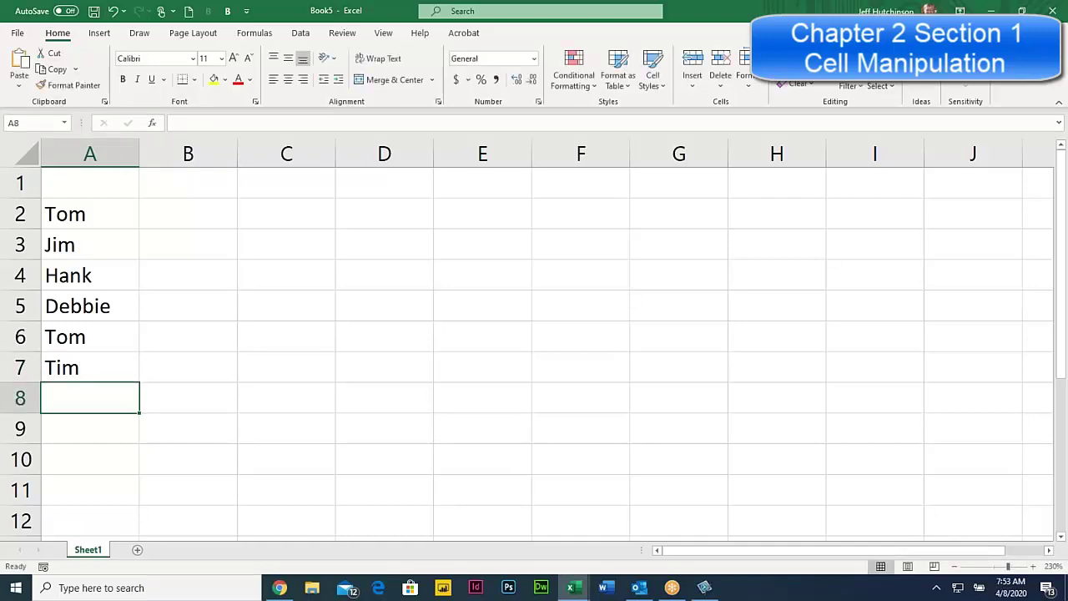
Try Autocomplete in A8 with only the letter T, discard the entry, and leave the blank cell A8 selected.
{"action": "type", "text": "T"}
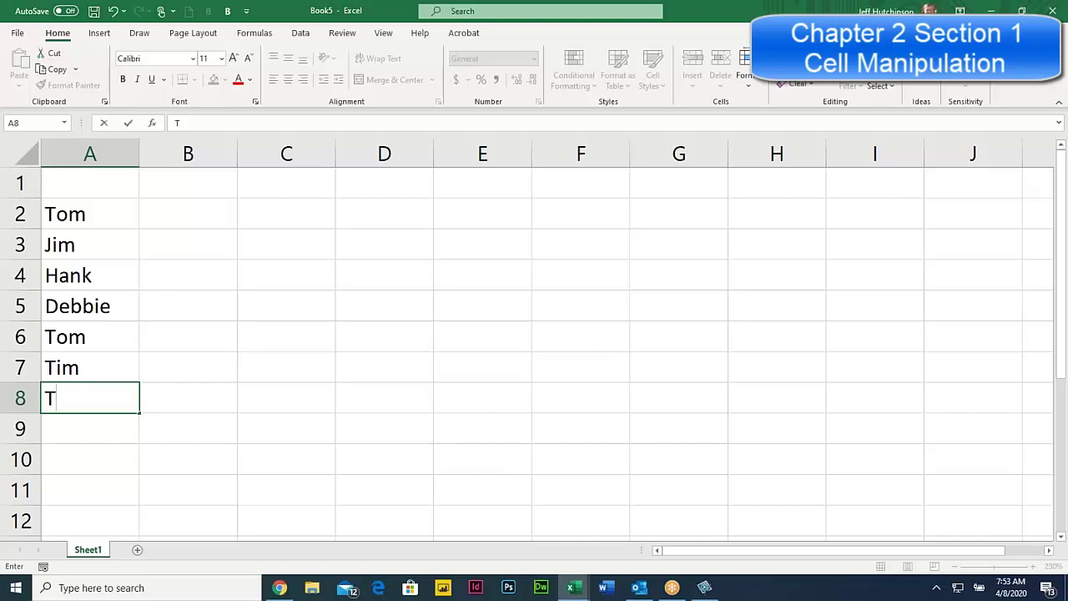
{"action": "key", "text": "BackSpace"}
{"action": "left_click", "coordinate": [94, 329]}
{"action": "left_click", "coordinate": [75, 392]}
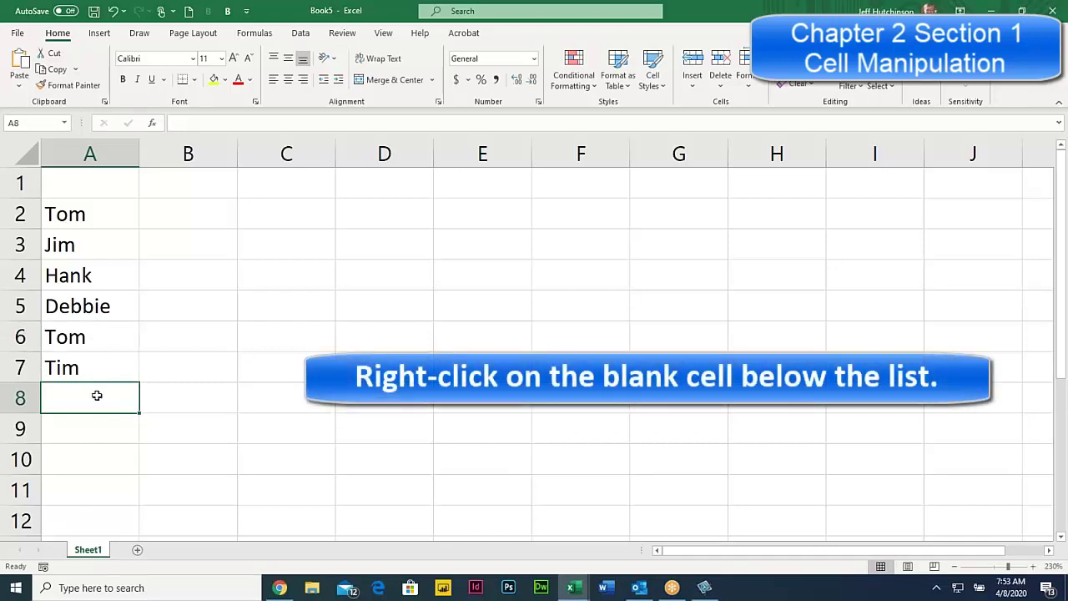
Fill A8 with the same first name as A4 by picking it from the drop-down list of existing column entries.
{"action": "right_click", "coordinate": [97, 395]}
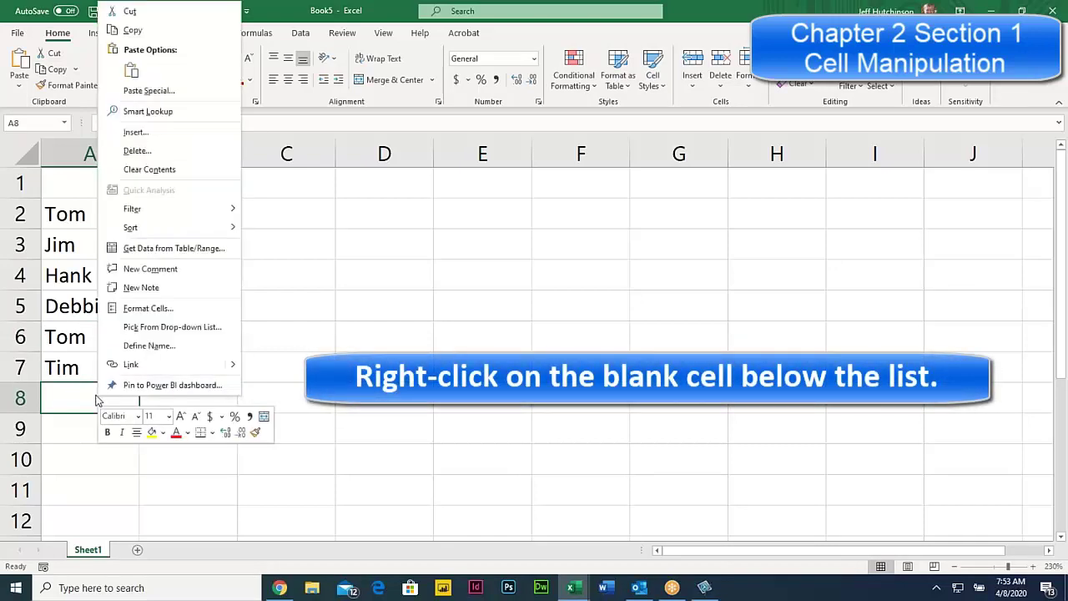
{"action": "left_click", "coordinate": [223, 328]}
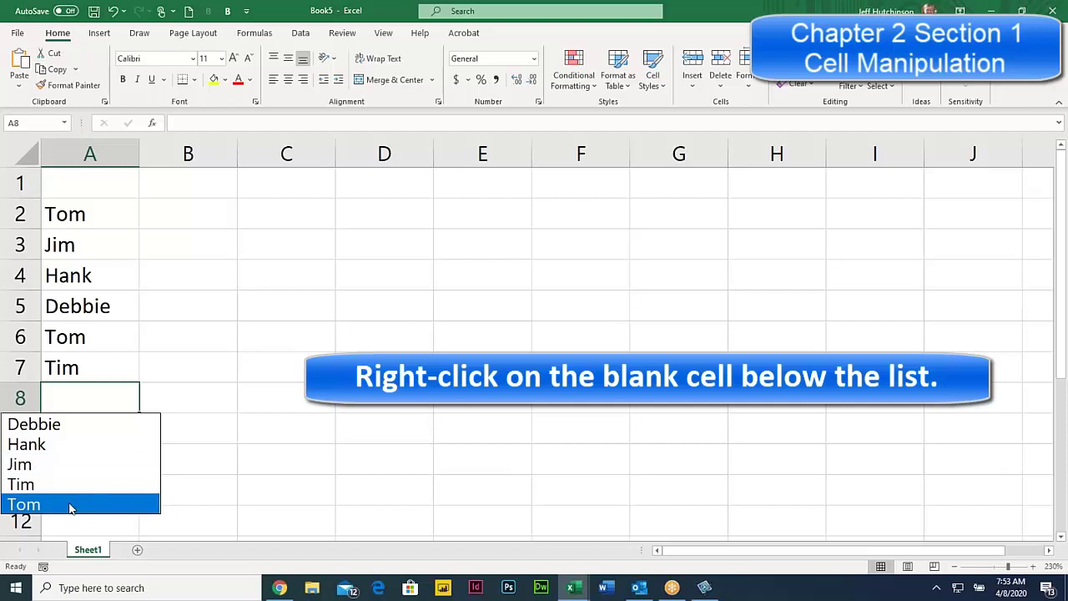
{"action": "left_click", "coordinate": [62, 443]}
{"action": "left_click", "coordinate": [104, 425]}
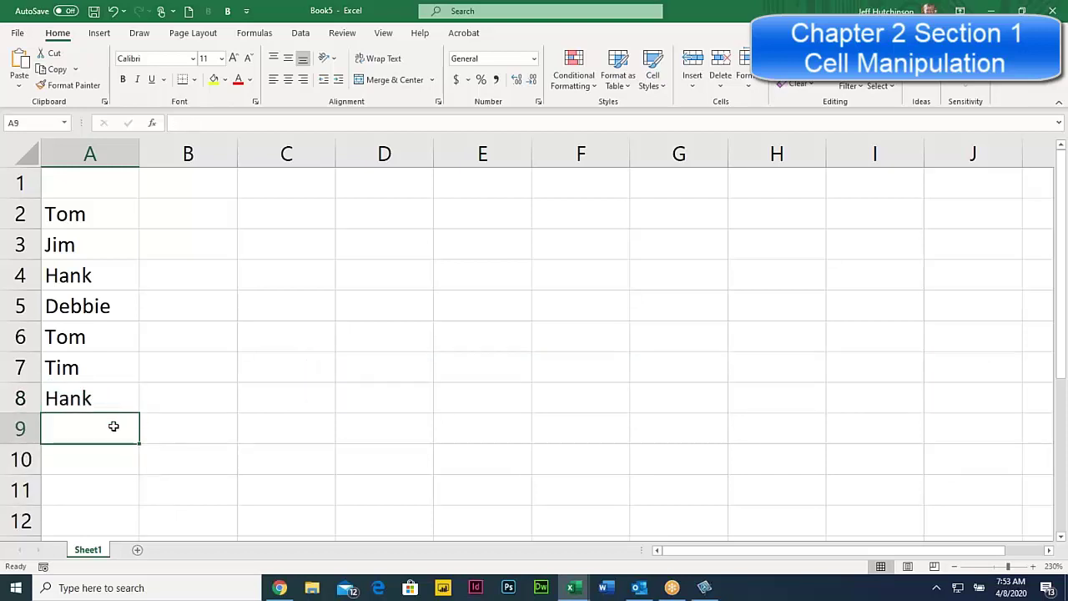
Fill A9 with the same first name as A7, picked from the column's drop-down list of entries.
{"action": "right_click", "coordinate": [112, 426]}
{"action": "left_click", "coordinate": [209, 358]}
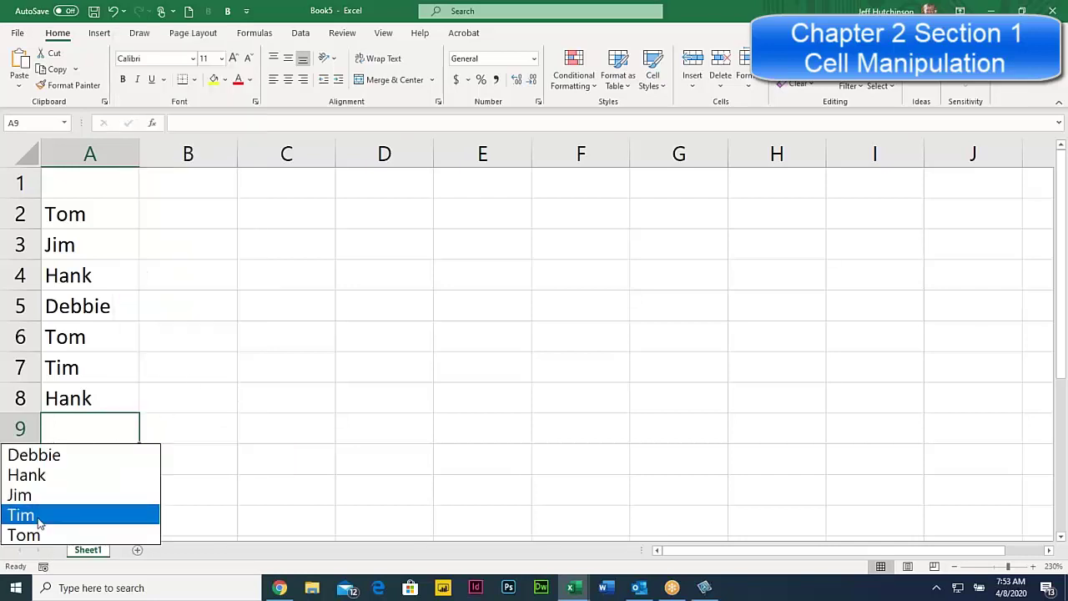
{"action": "left_click", "coordinate": [40, 517]}
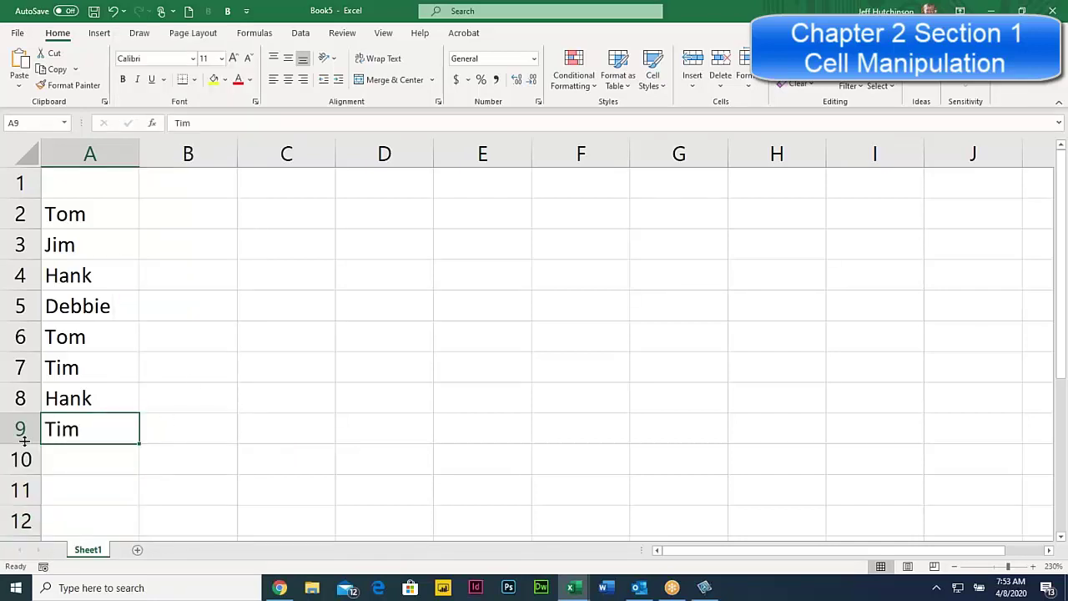
Start a city list in column B by entering Boston in B2 and New York in B3.
{"action": "left_click_drag", "start_coordinate": [86, 210], "coordinate": [65, 429]}
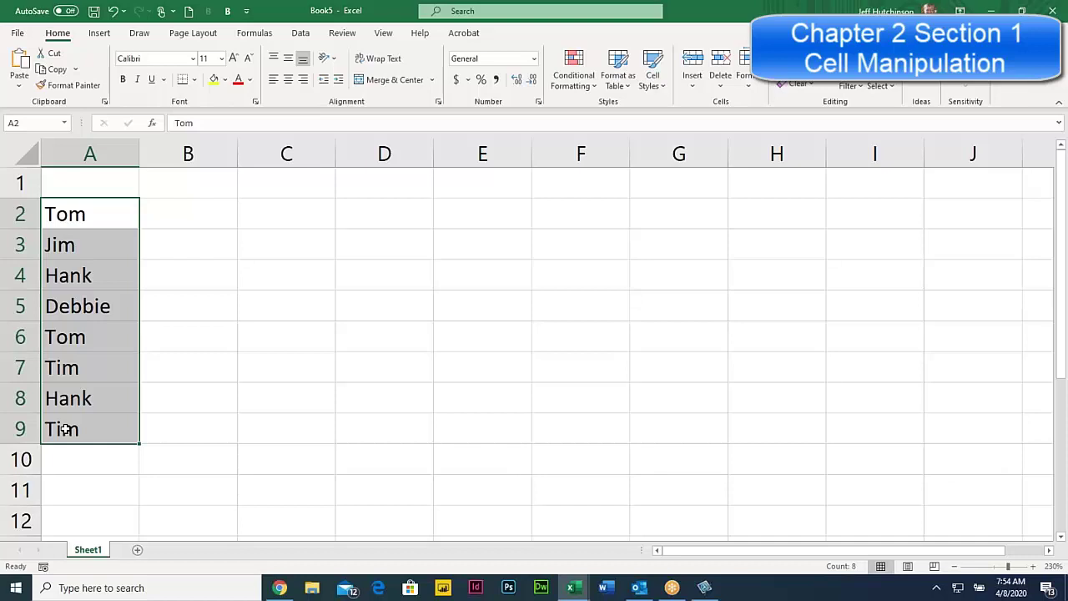
{"action": "left_click", "coordinate": [186, 210]}
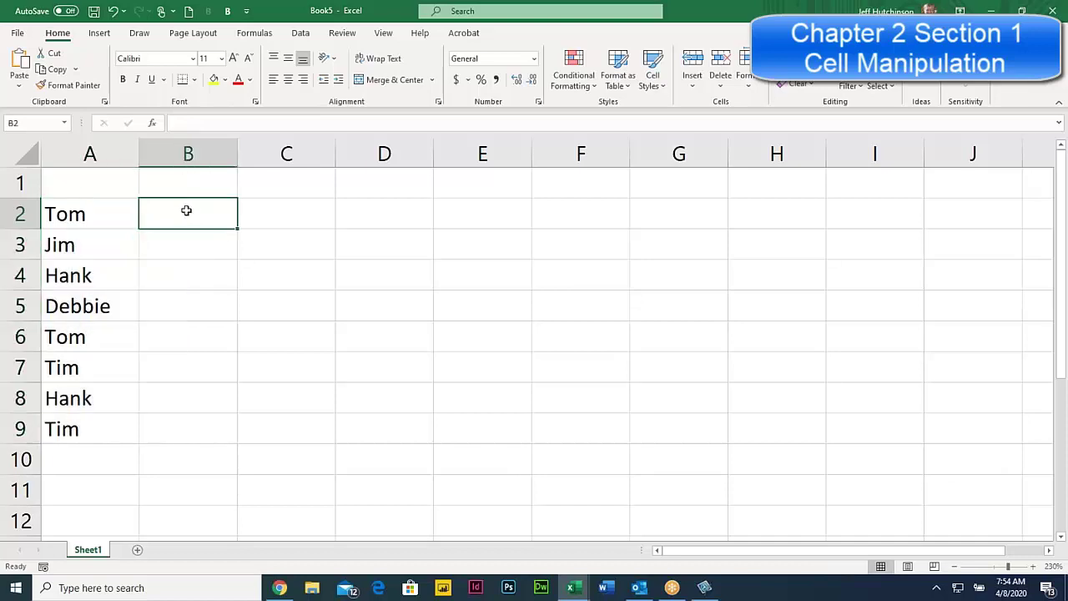
{"action": "type", "text": "Bo"}
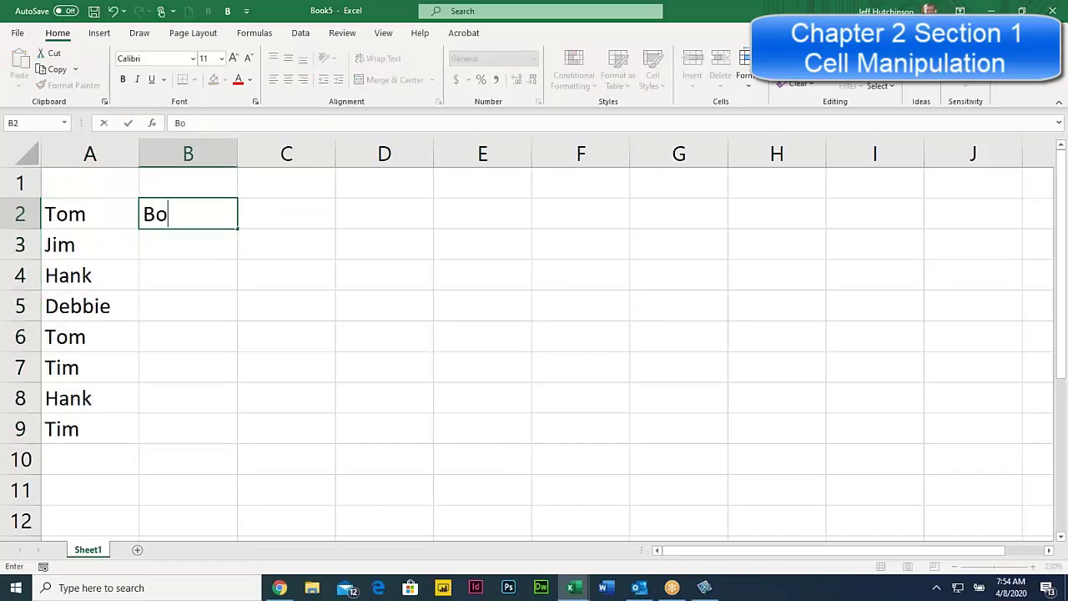
{"action": "type", "text": "ston"}
{"action": "key", "text": "Return"}
{"action": "type", "text": "N"}
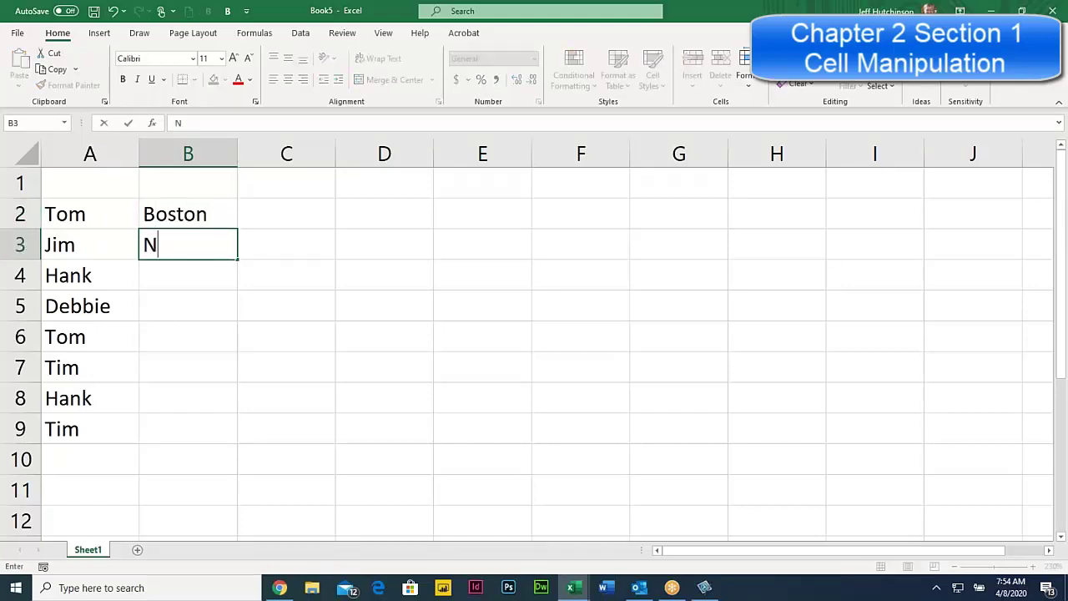
{"action": "type", "text": "ew York"}
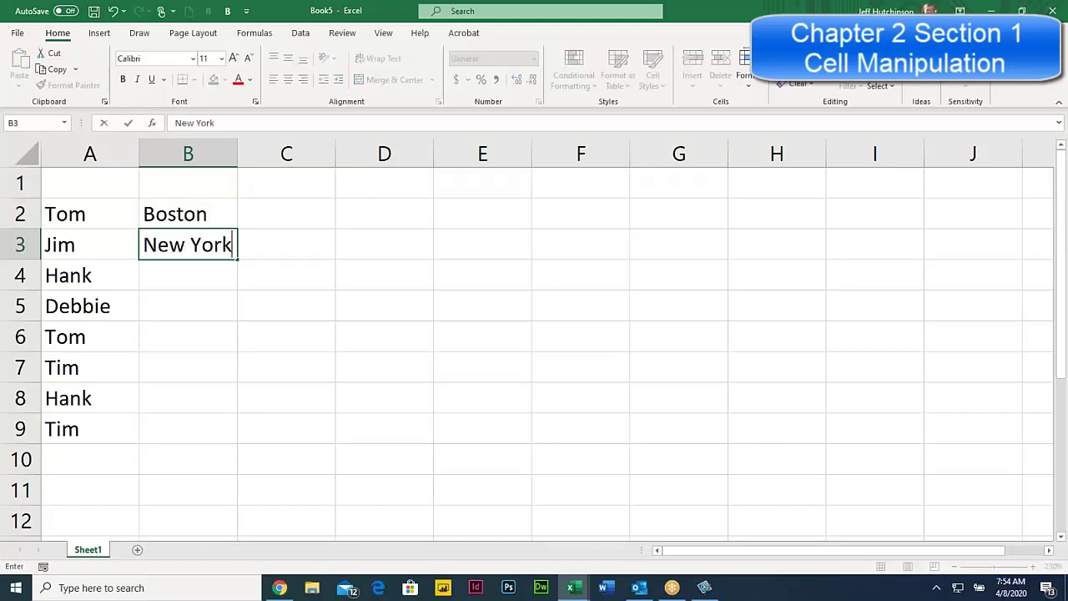
{"action": "key", "text": "Return"}
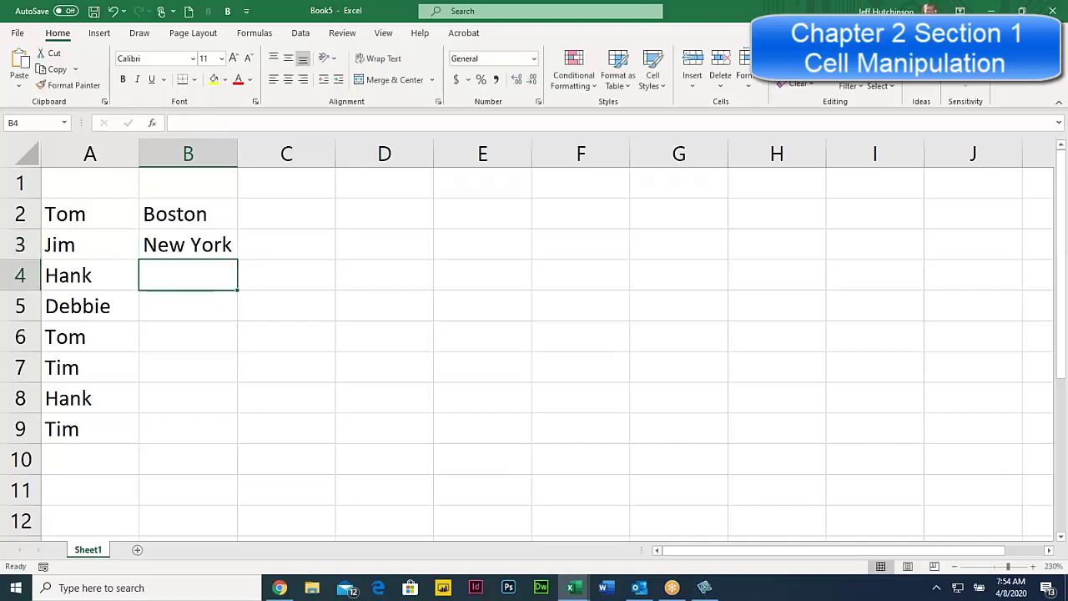
Fill B4 and B5 with Boston by entering only its first letter and accepting the Autocomplete suggestion.
{"action": "type", "text": "b"}
{"action": "key", "text": "Return"}
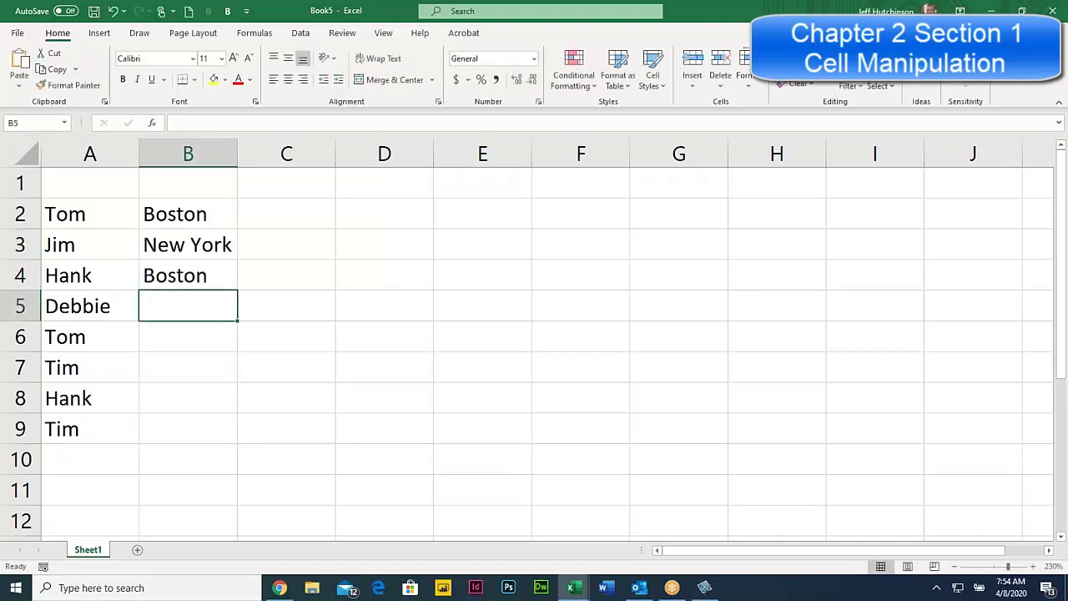
{"action": "type", "text": "b"}
{"action": "key", "text": "Return"}
Fill B6, B7 and B8 with New York through Autocomplete, entering only the letter n in each.
{"action": "type", "text": "n"}
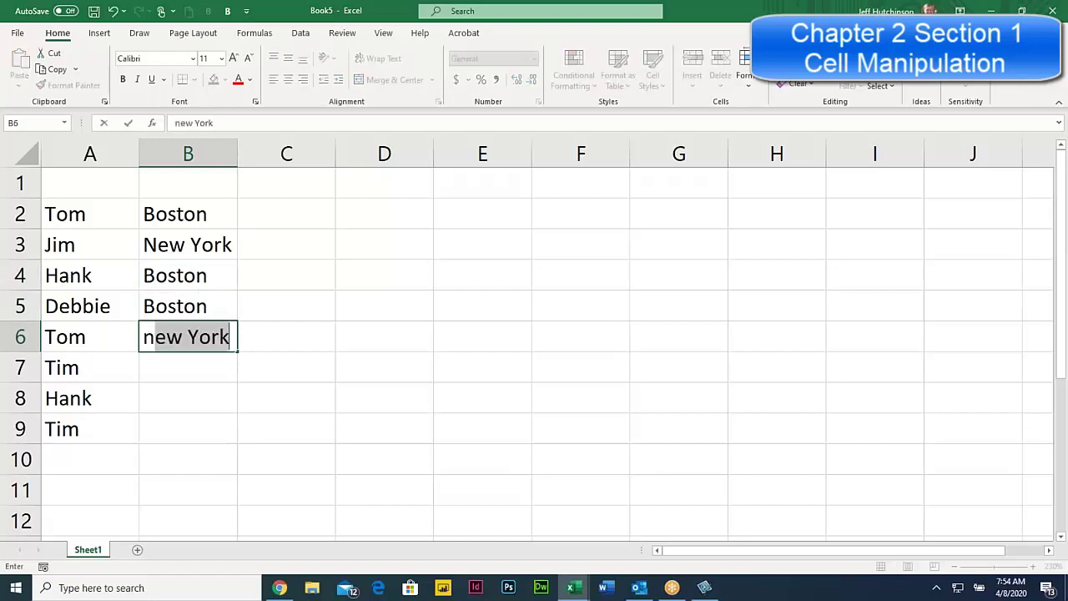
{"action": "key", "text": "Return"}
{"action": "type", "text": "n"}
{"action": "key", "text": "Return"}
{"action": "type", "text": "n"}
{"action": "key", "text": "Return"}
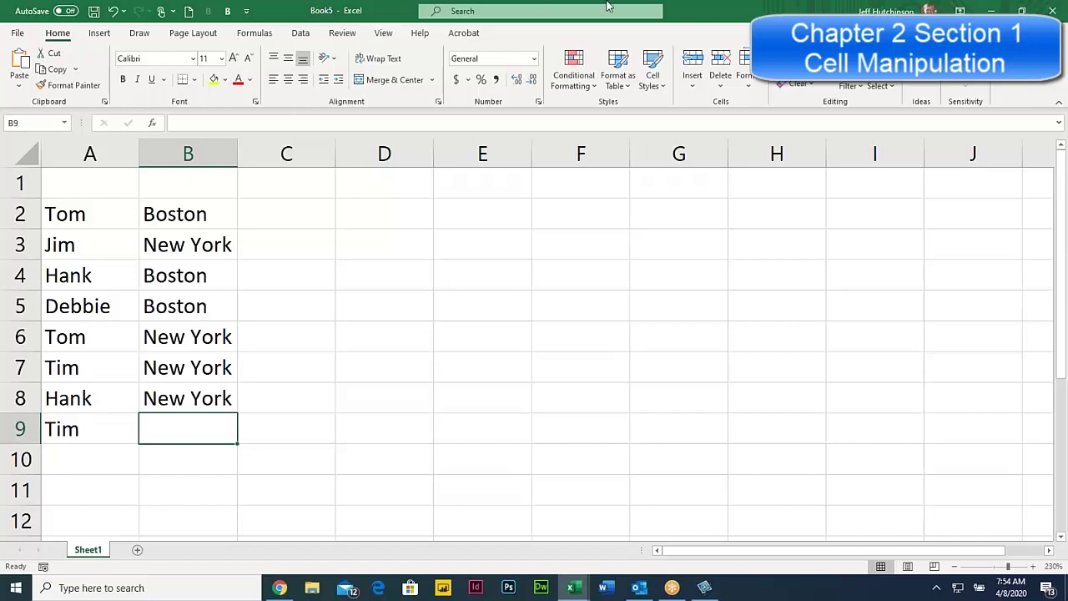
Preselect the range D2:D6 and enter sfsfsfs in D2 and rwrwrw in D3.
{"action": "left_click", "coordinate": [305, 214]}
{"action": "left_click", "coordinate": [318, 248]}
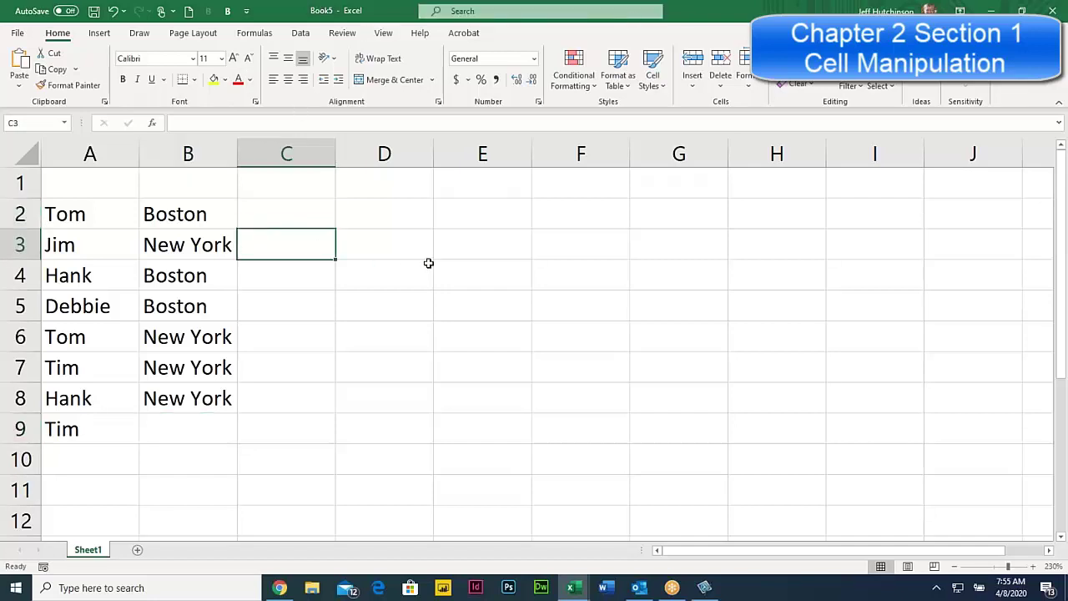
{"action": "left_click", "coordinate": [352, 211]}
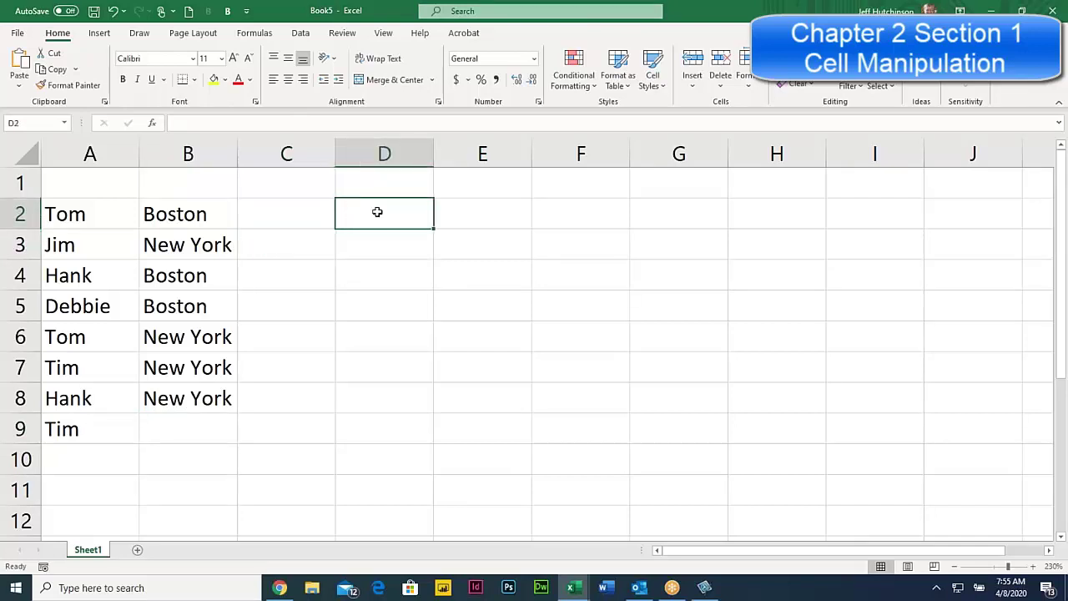
{"action": "left_click_drag", "start_coordinate": [377, 212], "coordinate": [366, 328]}
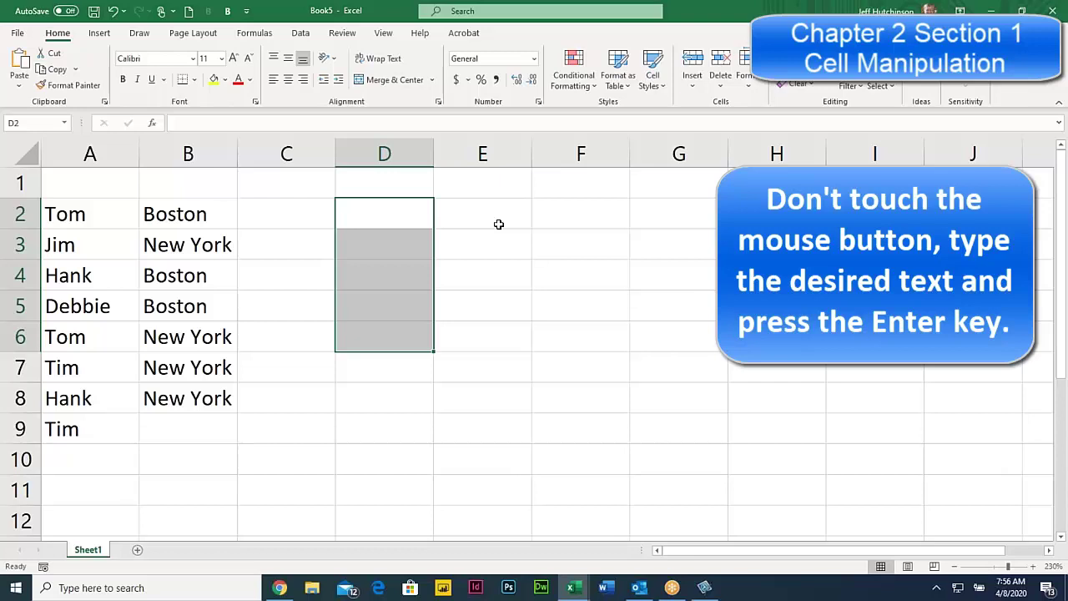
{"action": "type", "text": "sfsfsfs"}
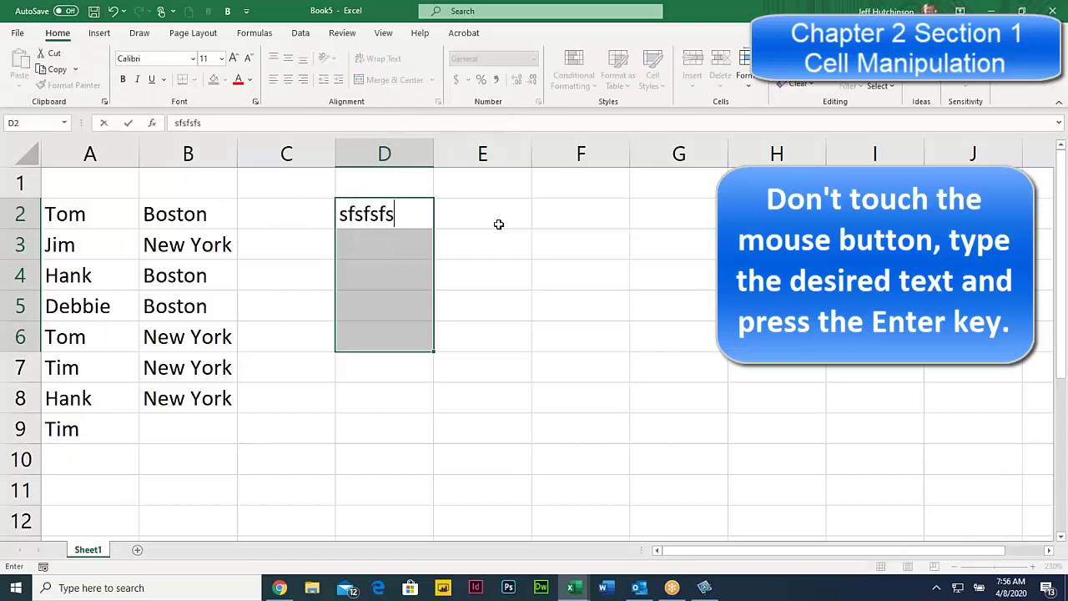
{"action": "key", "text": "Return"}
{"action": "type", "text": "rwrwrw"}
{"action": "key", "text": "Return"}
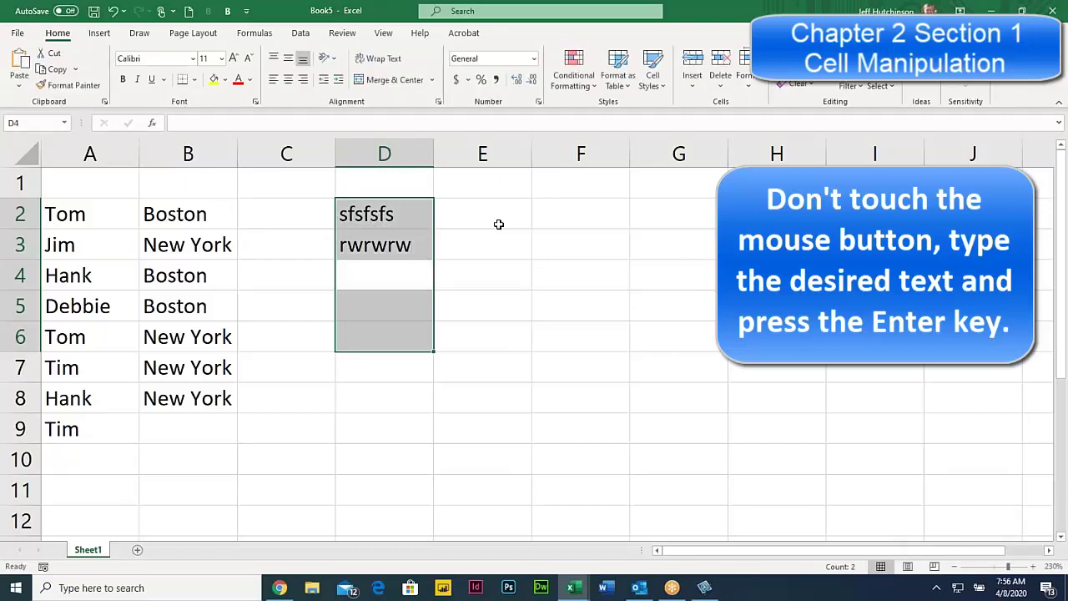
Complete the preselected range by entering fbfbf in D4, edqewr in D5 and dwrw in D6.
{"action": "type", "text": "fbfbf"}
{"action": "key", "text": "Return"}
{"action": "type", "text": "edqewr"}
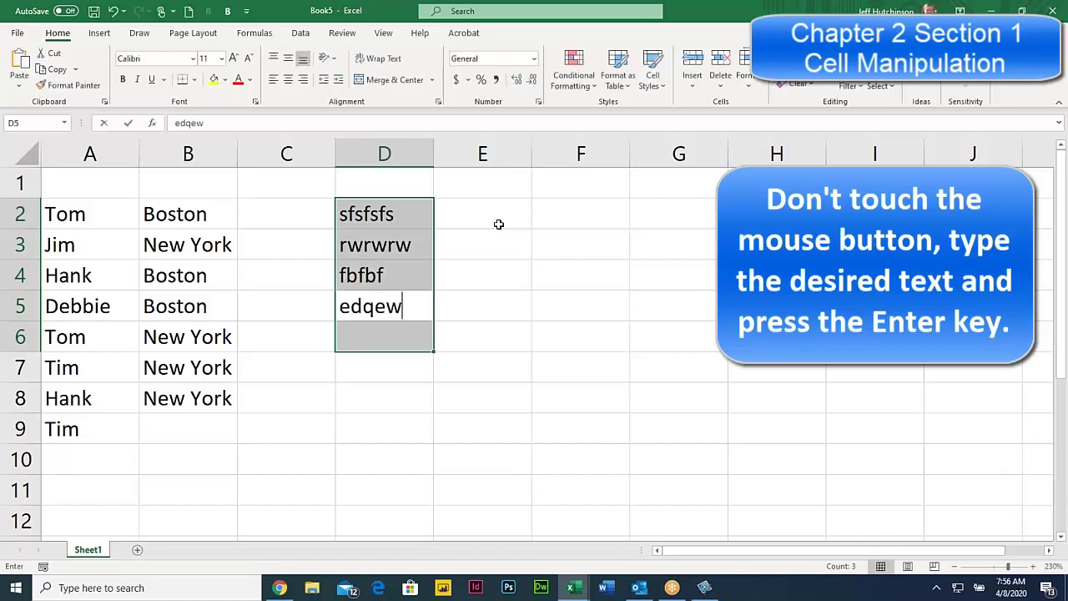
{"action": "key", "text": "Return"}
{"action": "type", "text": "dwrw"}
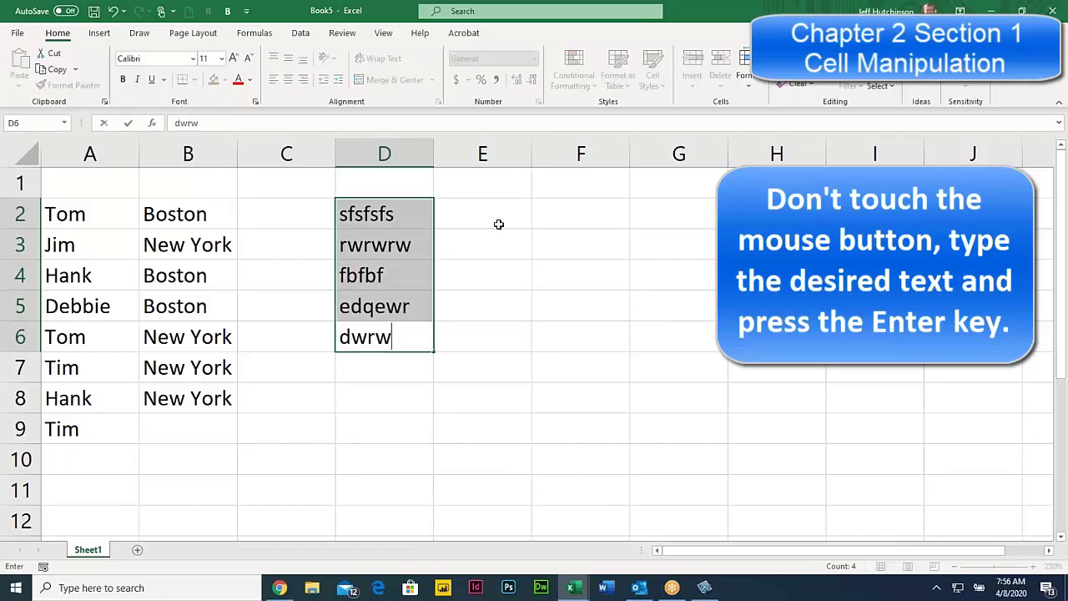
{"action": "key", "text": "Return"}
Cycle the active cell through the selected range D2:D6 twice to examine how it wraps around.
{"action": "key", "text": "Return"}
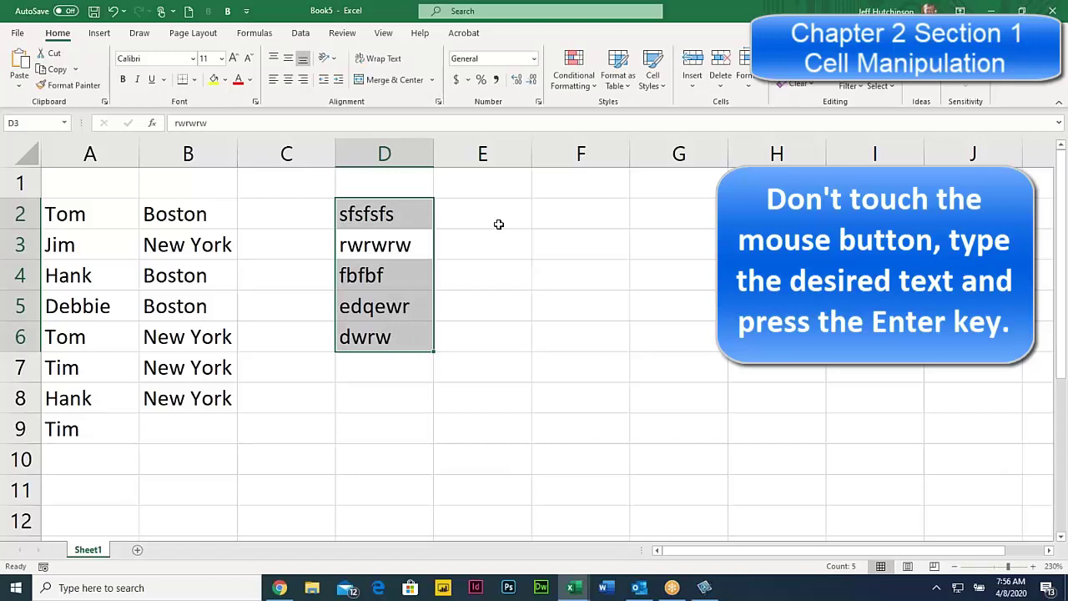
{"action": "key", "text": "Return"}
{"action": "key", "text": "Return"}
{"action": "key", "text": "Return"}
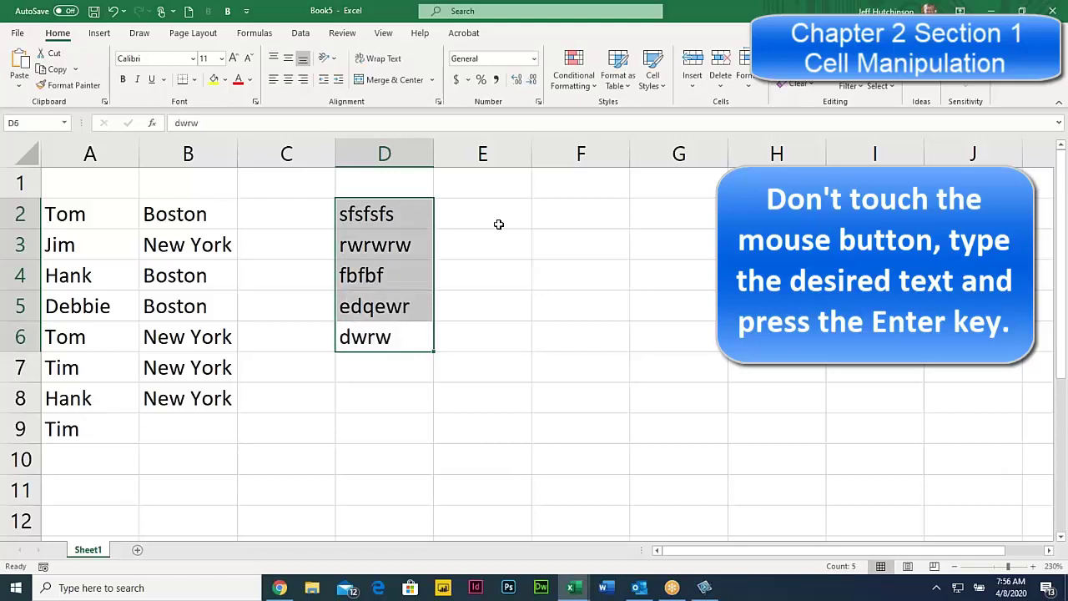
{"action": "key", "text": "Return"}
{"action": "key", "text": "Return"}
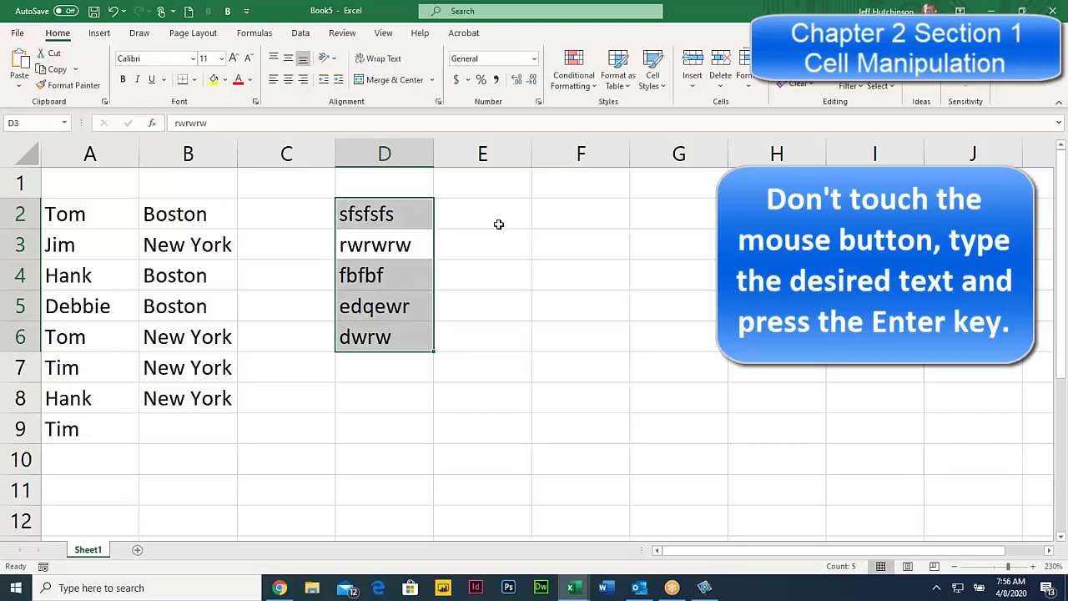
{"action": "key", "text": "Return"}
{"action": "key", "text": "Return"}
{"action": "key", "text": "Return"}
{"action": "key", "text": "Return"}
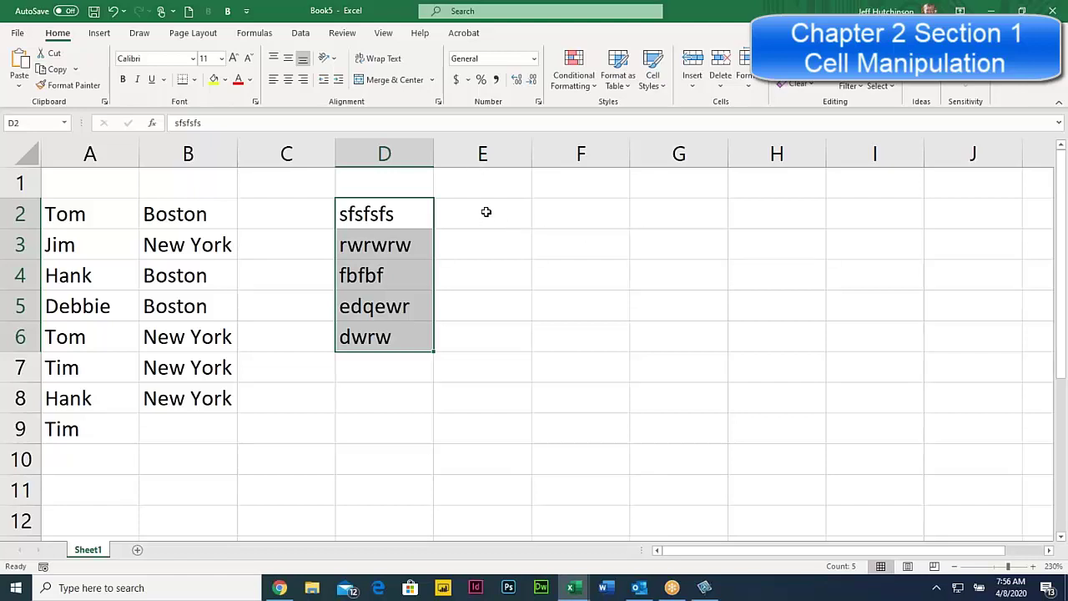
Preselect E2:E6 and fill it downward with dgdg, etete, teteyt, dgdg and gd.
{"action": "left_click_drag", "start_coordinate": [489, 211], "coordinate": [488, 328]}
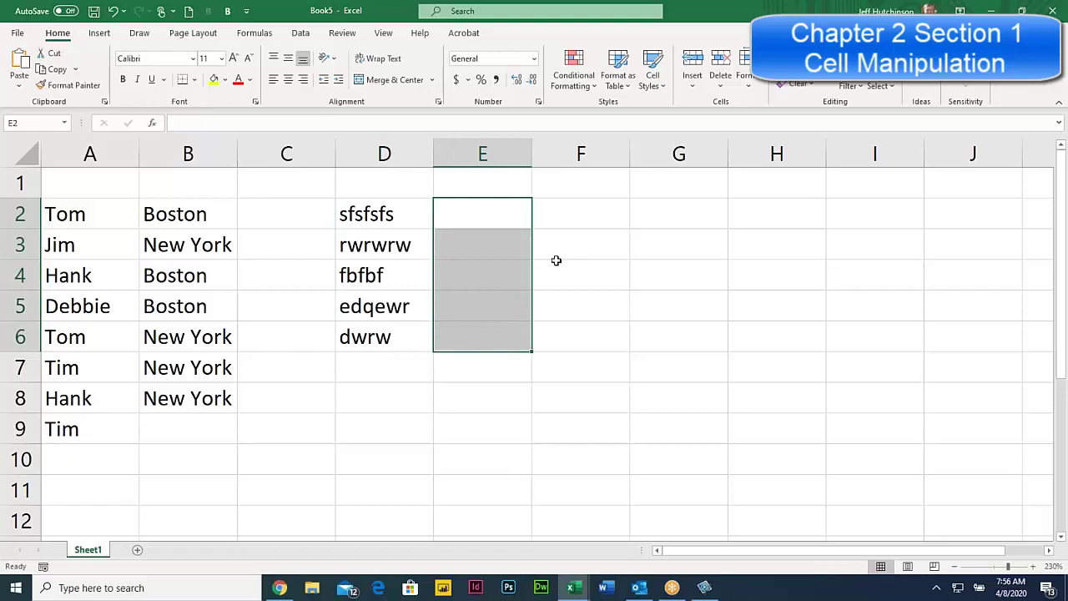
{"action": "type", "text": "dgdg"}
{"action": "key", "text": "Return"}
{"action": "type", "text": "etete"}
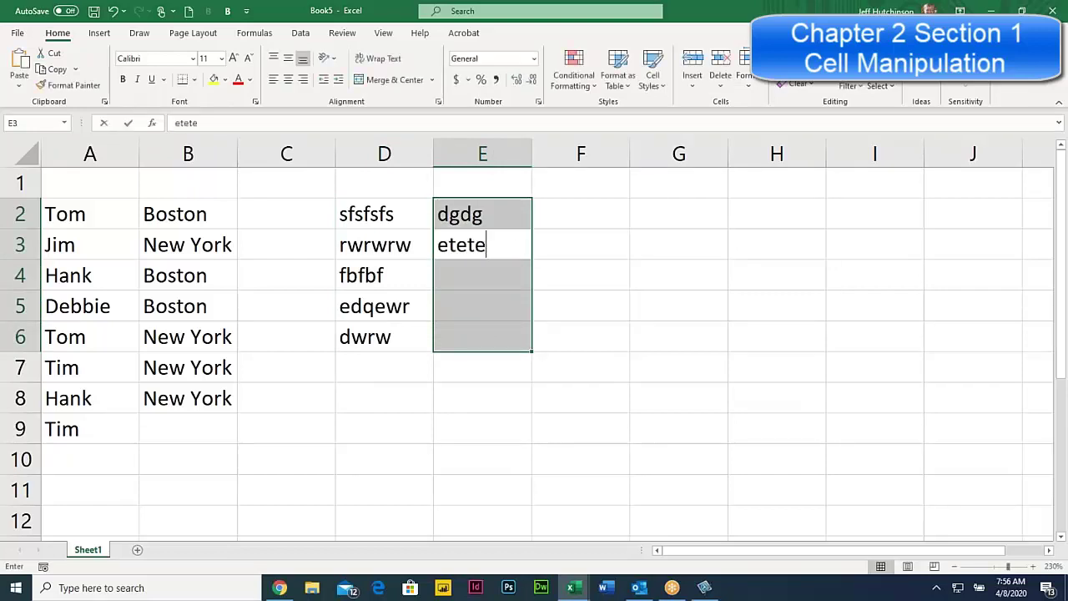
{"action": "key", "text": "Return"}
{"action": "type", "text": "teteyt"}
{"action": "key", "text": "Return"}
{"action": "type", "text": "dgdg"}
{"action": "key", "text": "Return"}
{"action": "type", "text": "gd"}
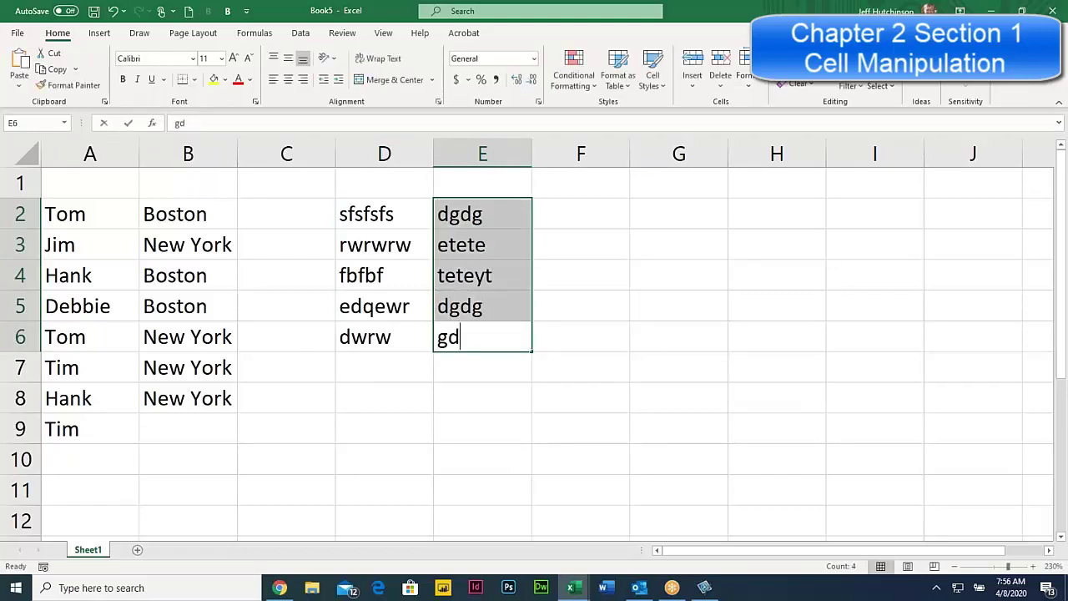
{"action": "key", "text": "Return"}
Cycle the active cell repeatedly through the selected range E2:E6 to examine the wrap-around, and finish with F2 selected.
{"action": "key", "text": "Return"}
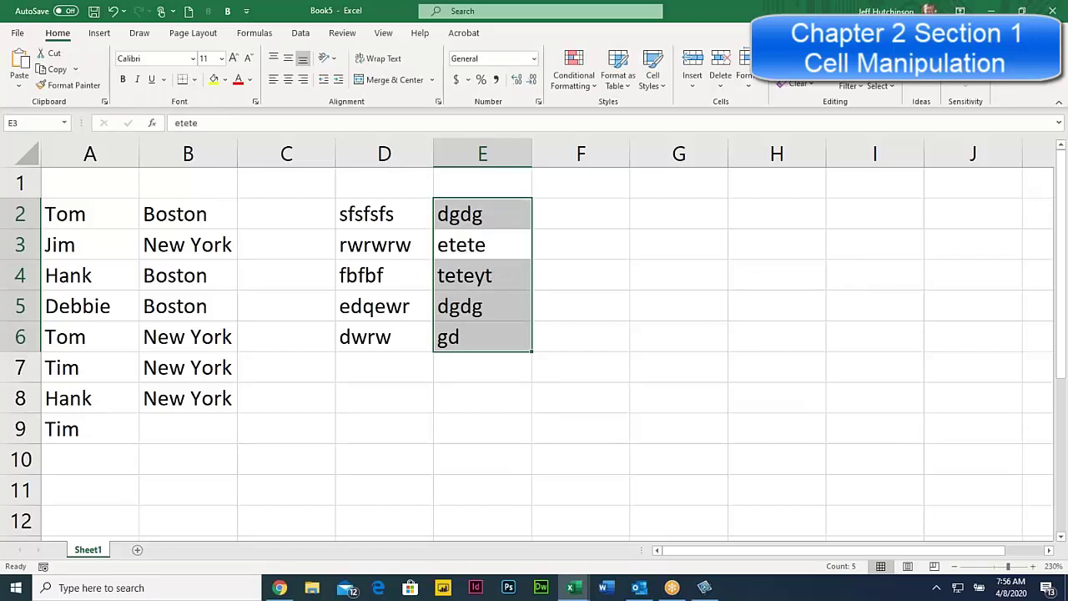
{"action": "key", "text": "Return"}
{"action": "key", "text": "Return"}
{"action": "key", "text": "Return"}
{"action": "key", "text": "Return"}
{"action": "key", "text": "Return"}
{"action": "key", "text": "Return"}
{"action": "key", "text": "Return"}
{"action": "key", "text": "Return"}
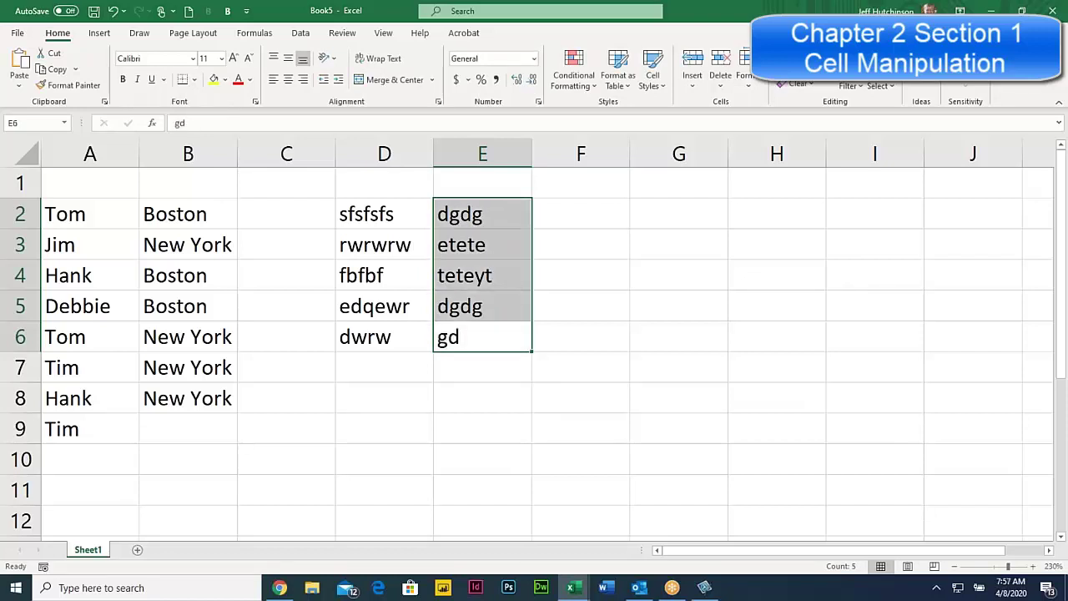
{"action": "key", "text": "Return"}
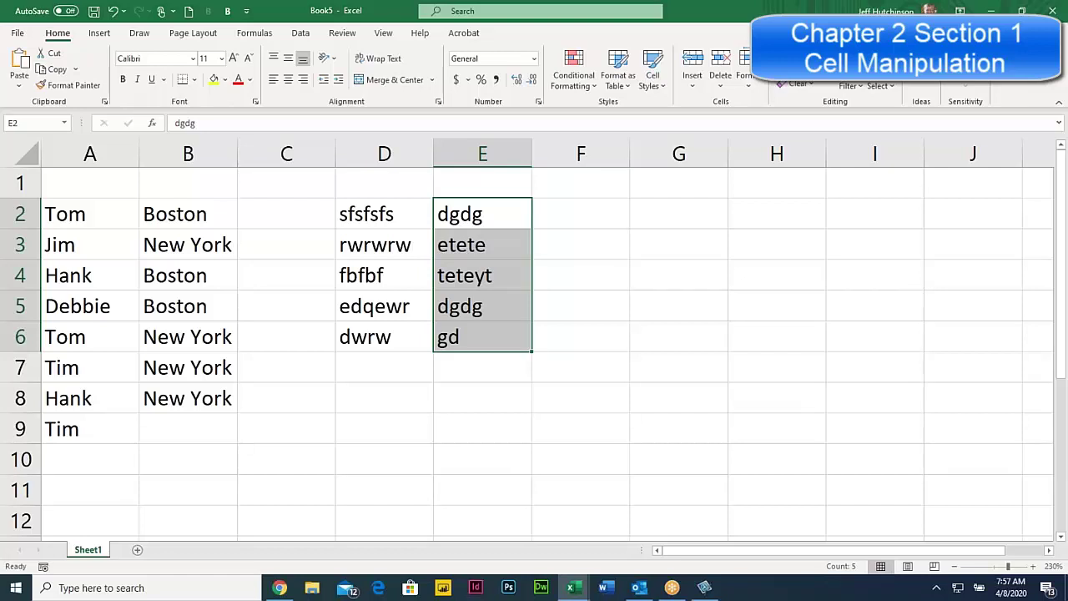
{"action": "key", "text": "Return"}
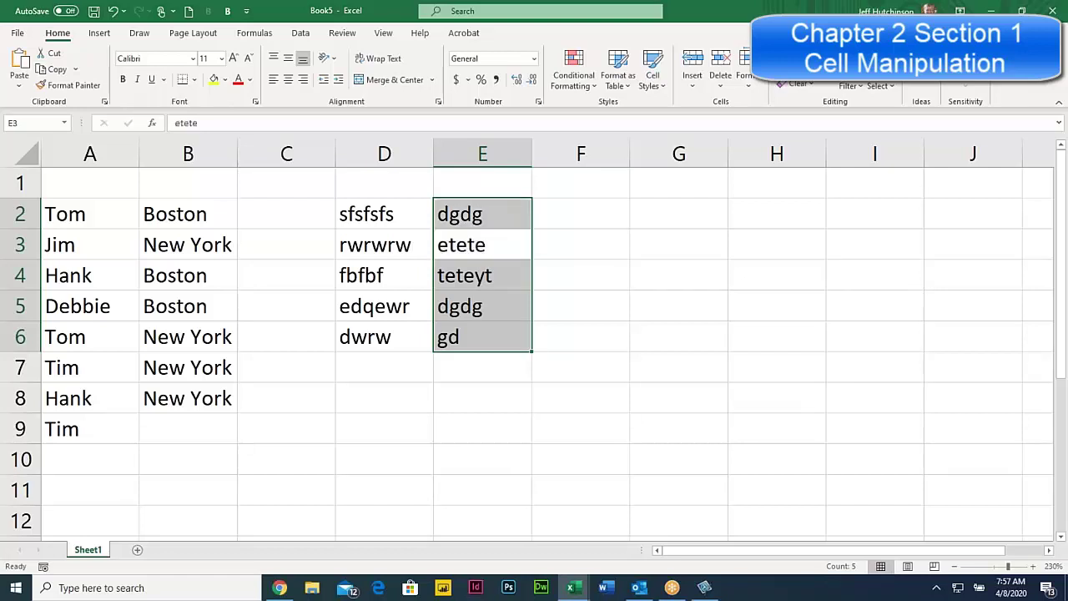
{"action": "key", "text": "Return"}
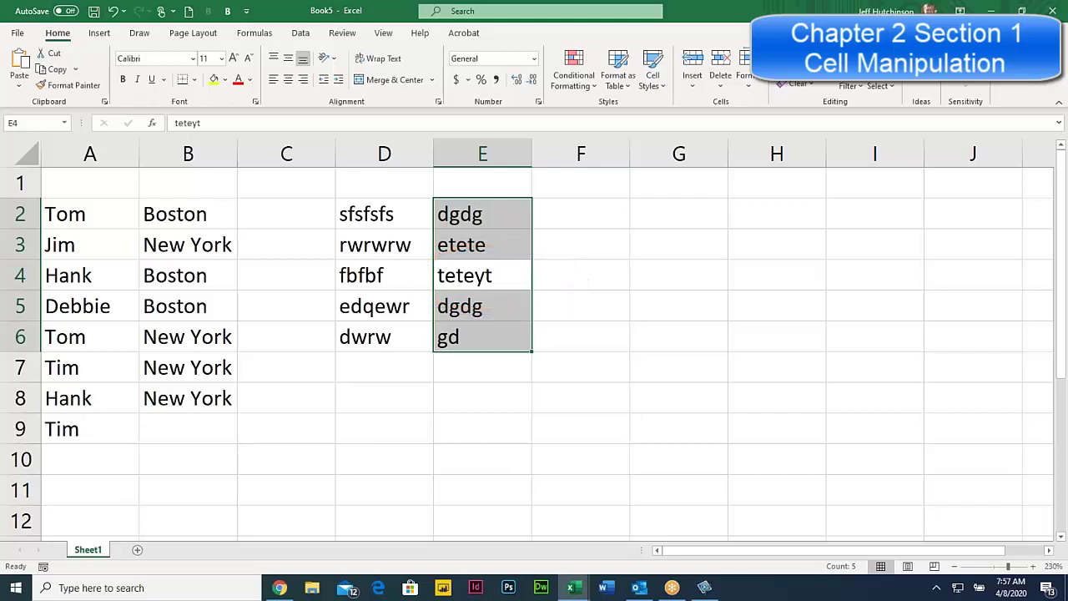
{"action": "key", "text": "Return"}
{"action": "key", "text": "Return"}
{"action": "key", "text": "Return"}
{"action": "key", "text": "Return"}
{"action": "key", "text": "Return"}
{"action": "left_click", "coordinate": [575, 212]}
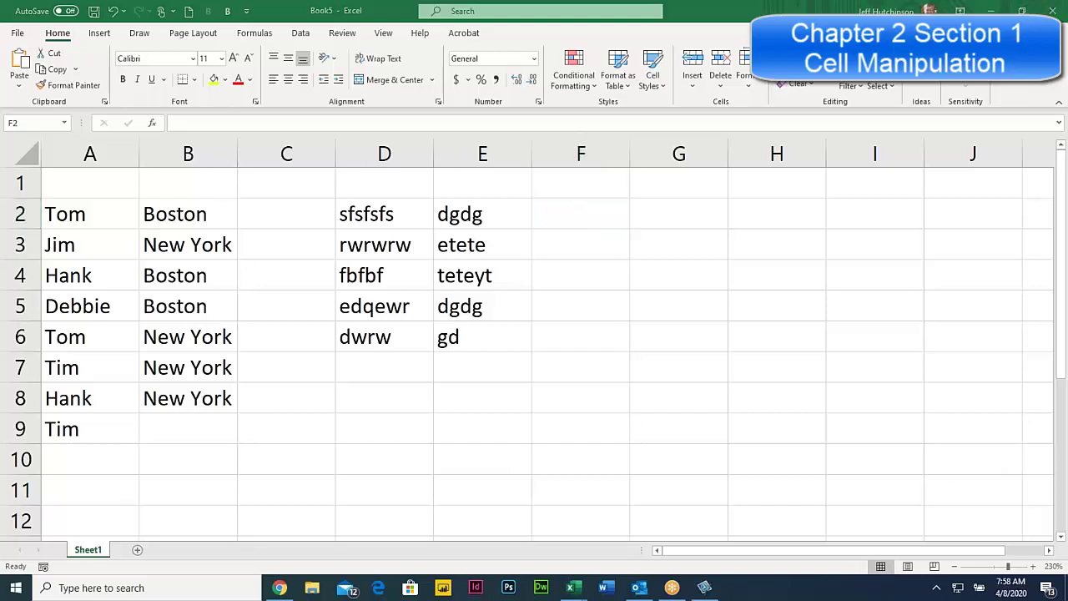
{"action": "left_click", "coordinate": [563, 205]}
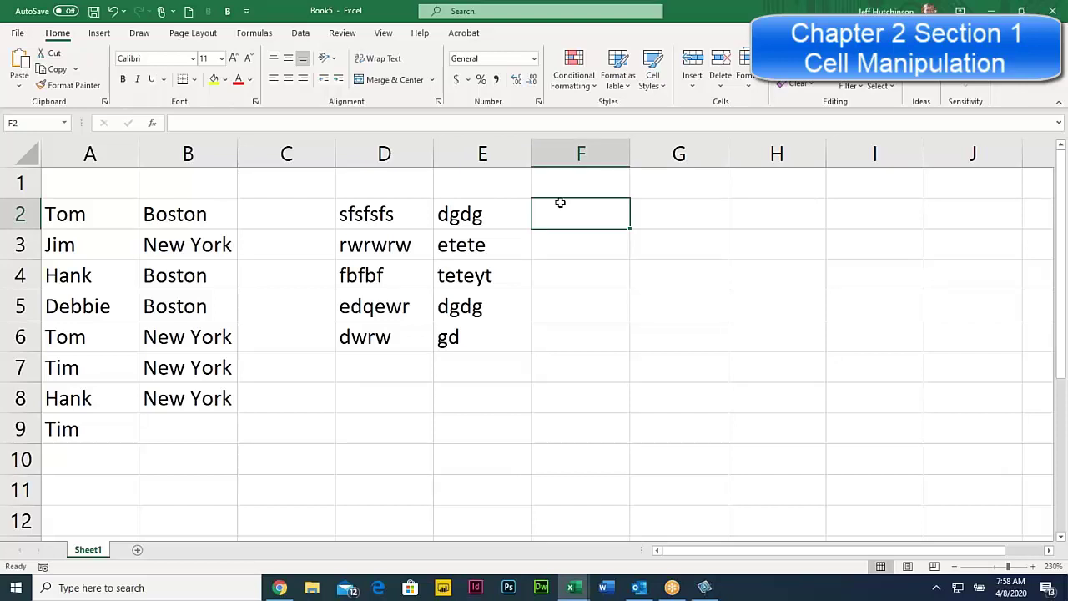
Select the non-adjacent ranges F2:F6 and H2:H6 together, with H2 as the active cell.
{"action": "key", "text": "Return"}
{"action": "left_click", "coordinate": [572, 205]}
{"action": "left_click_drag", "start_coordinate": [572, 203], "coordinate": [593, 182]}
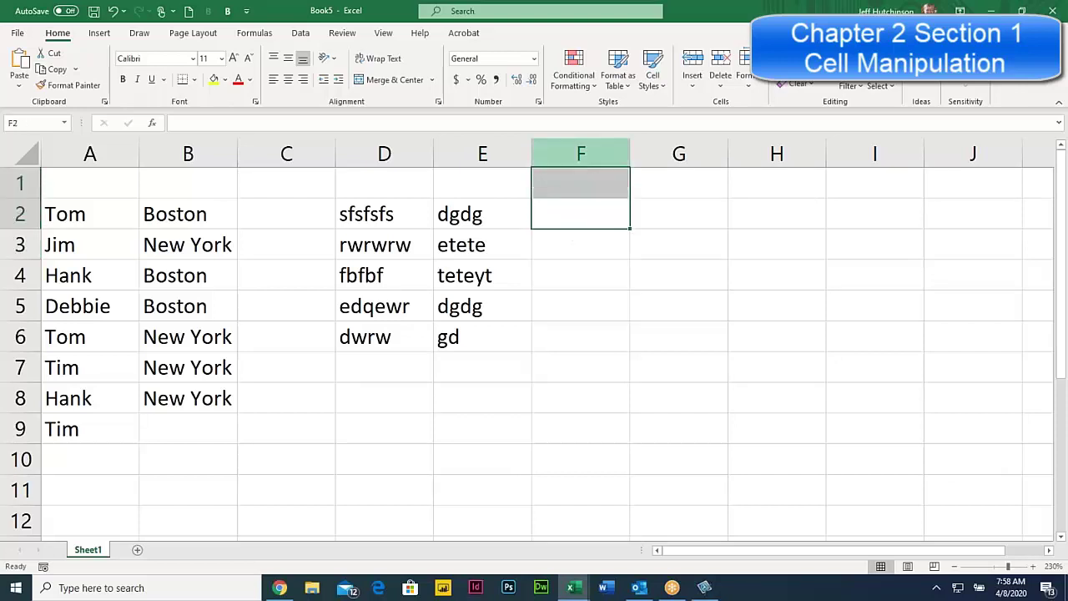
{"action": "left_click", "coordinate": [582, 211]}
{"action": "left_click_drag", "start_coordinate": [575, 210], "coordinate": [554, 326]}
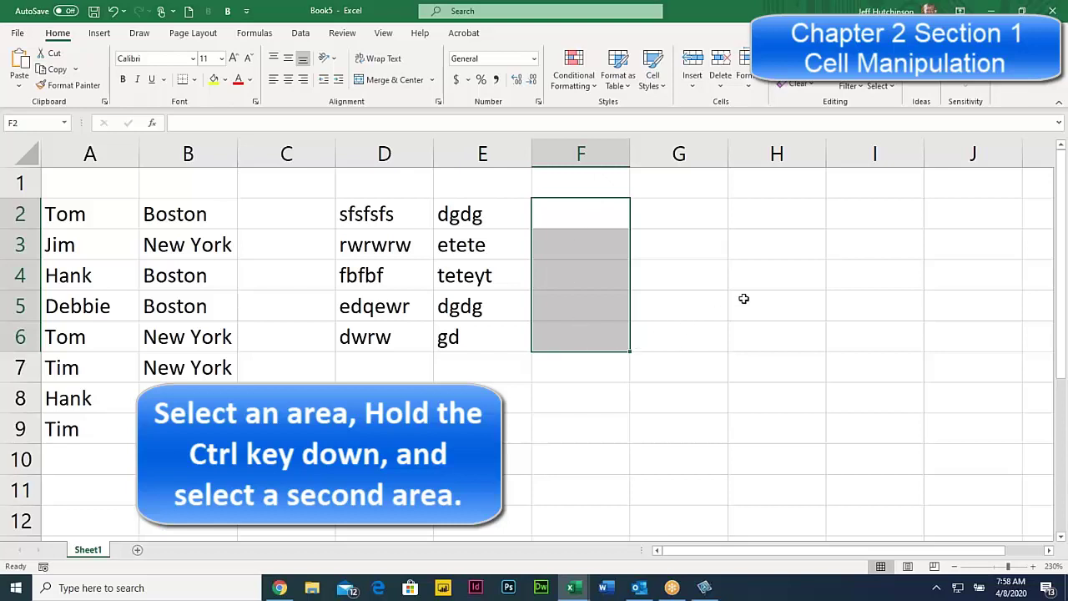
{"action": "left_click_drag", "start_coordinate": [767, 211], "coordinate": [765, 342]}
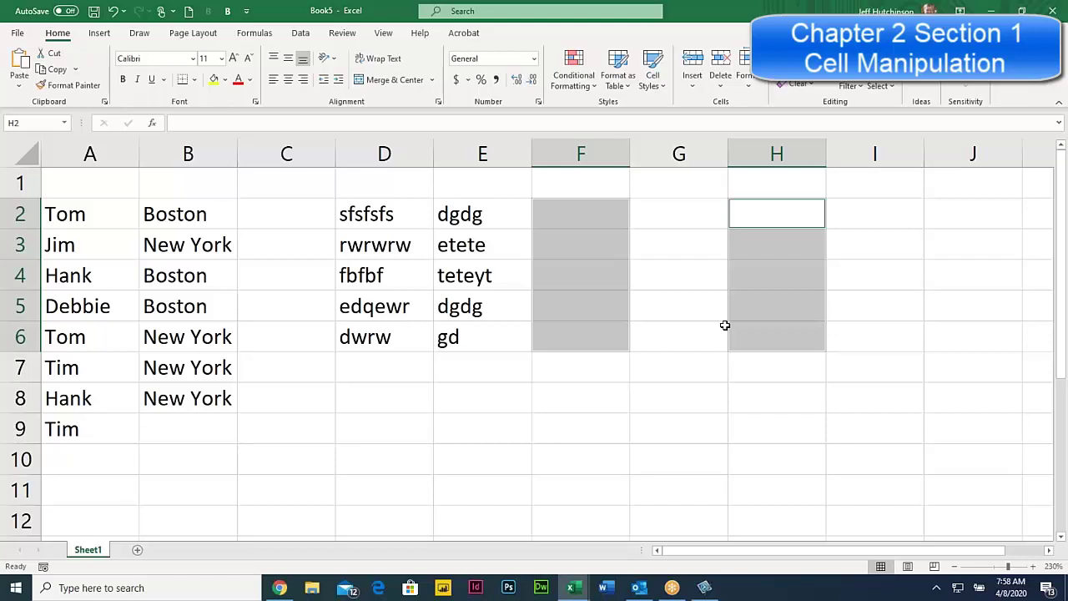
Fill H2:H6 of the two-range selection downward with 53553, 5464, 64, 35 and 564.
{"action": "type", "text": "53553"}
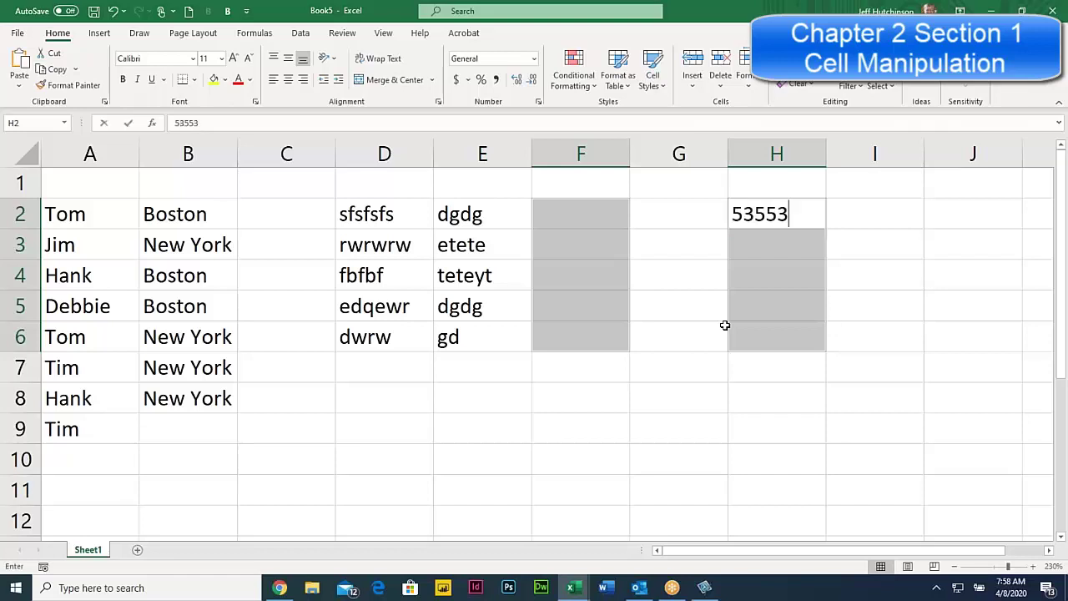
{"action": "key", "text": "Return"}
{"action": "type", "text": "5464"}
{"action": "key", "text": "Return"}
{"action": "type", "text": "64"}
{"action": "key", "text": "Return"}
{"action": "type", "text": "35"}
{"action": "key", "text": "Return"}
{"action": "type", "text": "564"}
{"action": "key", "text": "Return"}
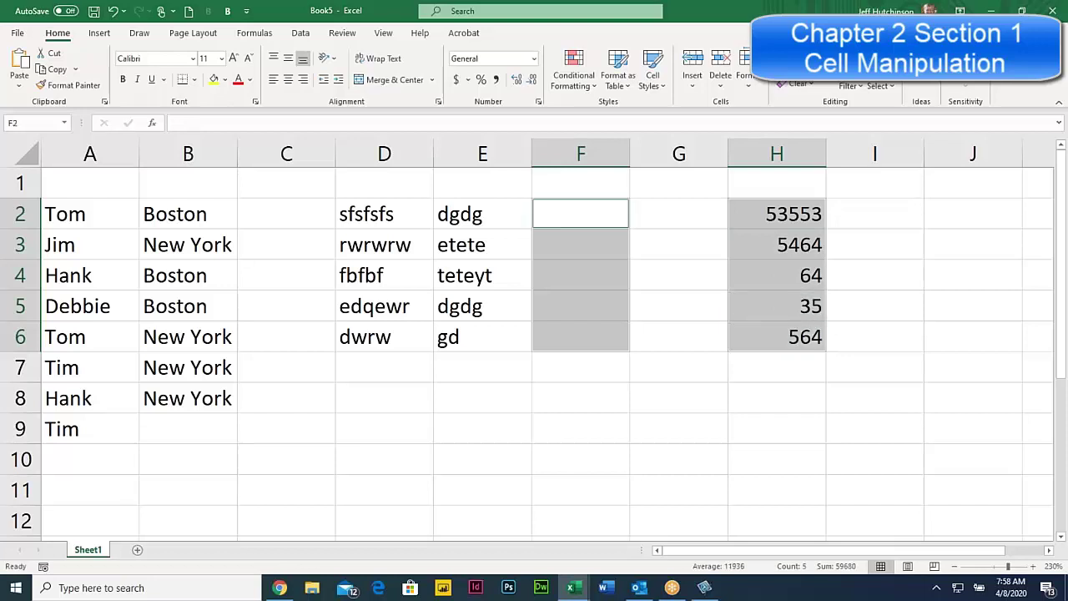
Continue in the other preselected range, filling F2:F6 with fhfh, gdg, gdg, fhfh and bd.
{"action": "type", "text": "fhfh"}
{"action": "key", "text": "Return"}
{"action": "type", "text": "gdg"}
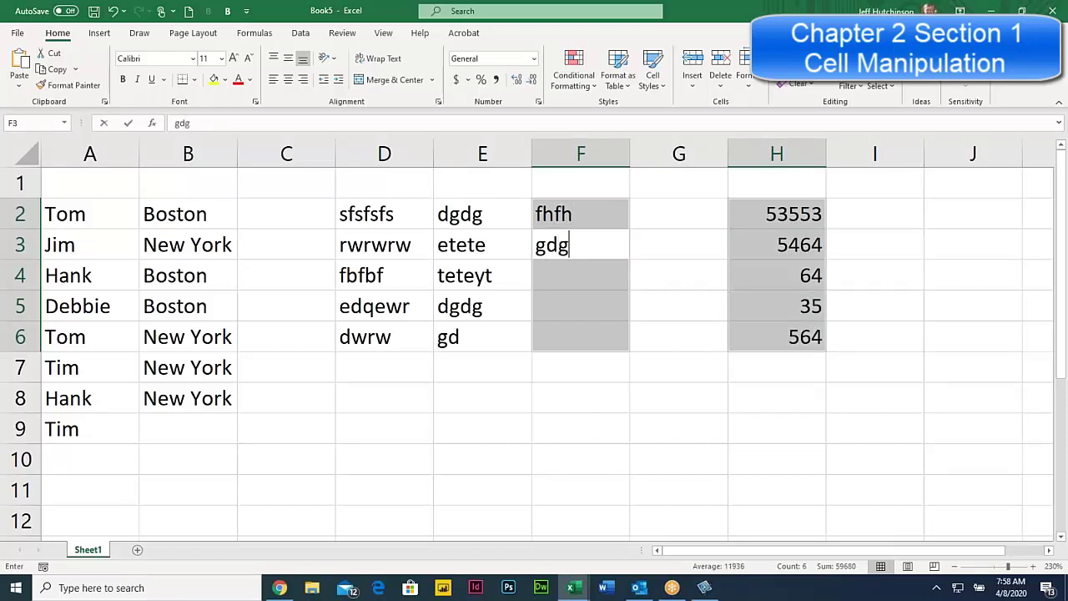
{"action": "key", "text": "Return"}
{"action": "type", "text": "gdg"}
{"action": "key", "text": "Return"}
{"action": "type", "text": "fhfh"}
{"action": "key", "text": "Return"}
{"action": "type", "text": "bd"}
{"action": "key", "text": "Return"}
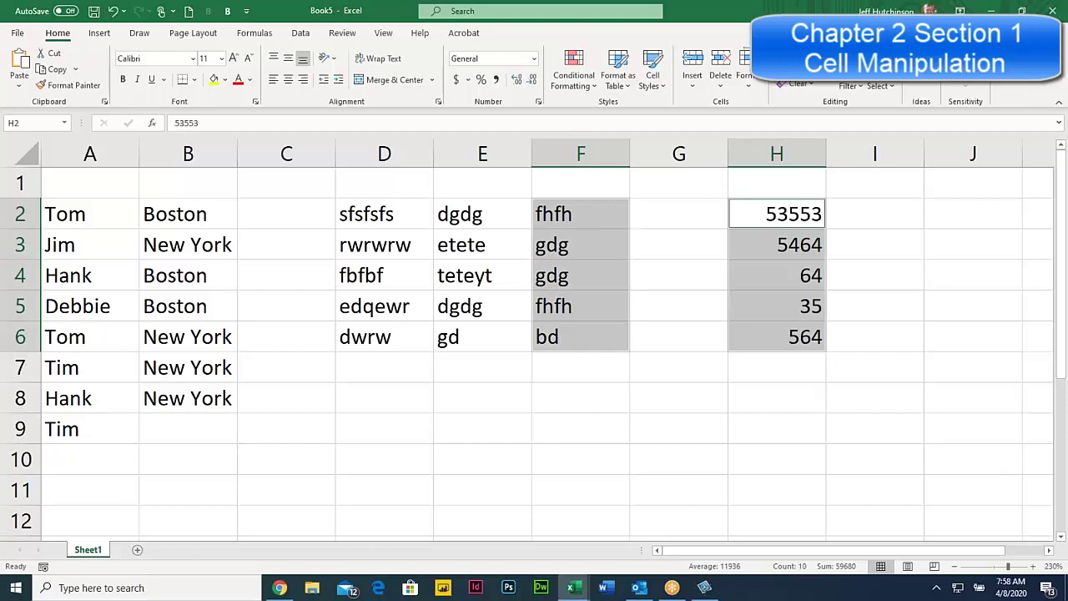
Cycle the active cell through H2:H6 and F2:F6 to examine how it moves between the two selected ranges.
{"action": "key", "text": "Return"}
{"action": "key", "text": "Return"}
{"action": "key", "text": "Return"}
{"action": "key", "text": "Return"}
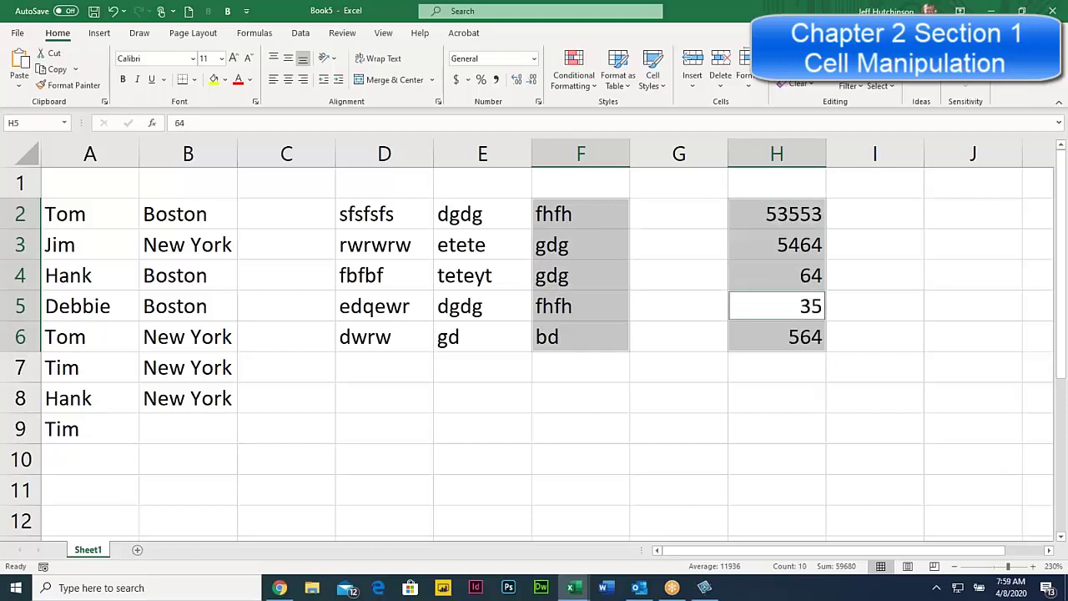
{"action": "key", "text": "Return"}
{"action": "key", "text": "Return"}
{"action": "key", "text": "Return"}
{"action": "key", "text": "Return"}
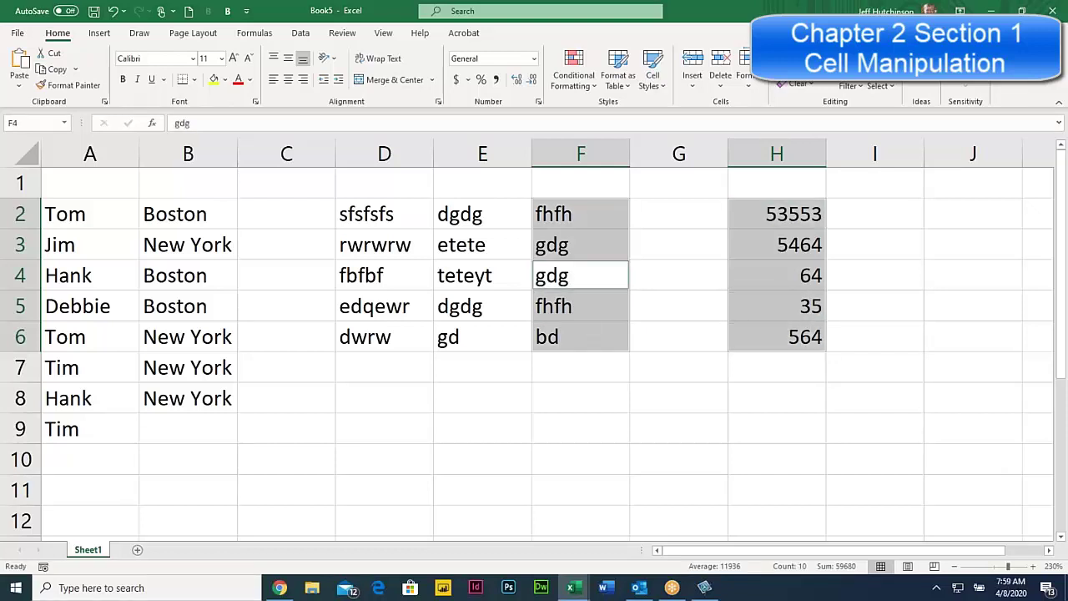
{"action": "key", "text": "Return"}
{"action": "key", "text": "Return"}
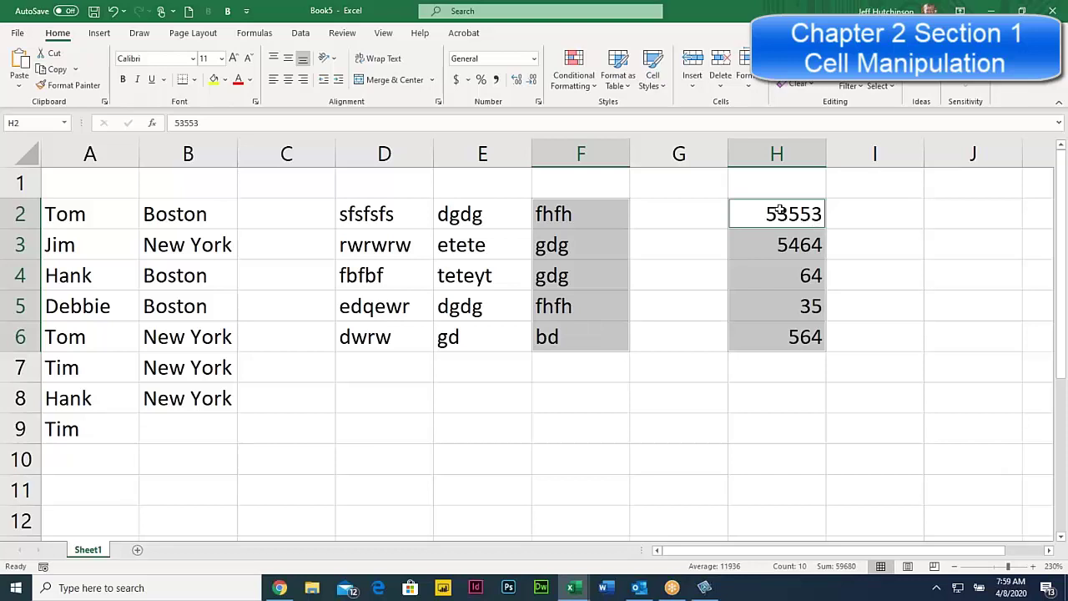
Enter fsfsfgs in E8 and 35353 in F8, returning to the start of the next row at E9.
{"action": "left_click_drag", "start_coordinate": [749, 212], "coordinate": [775, 321]}
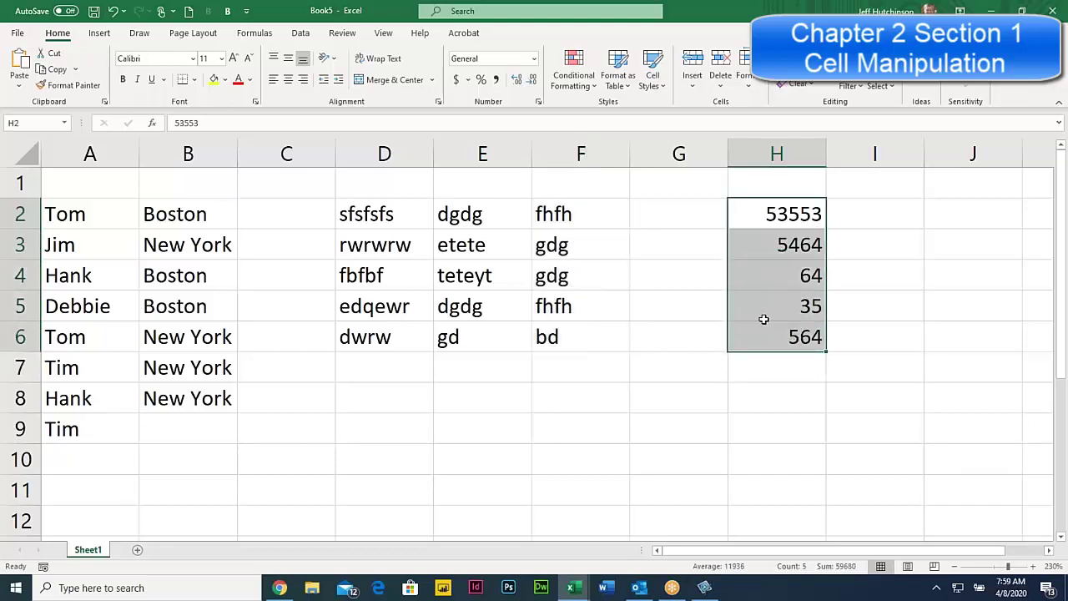
{"action": "left_click", "coordinate": [490, 396]}
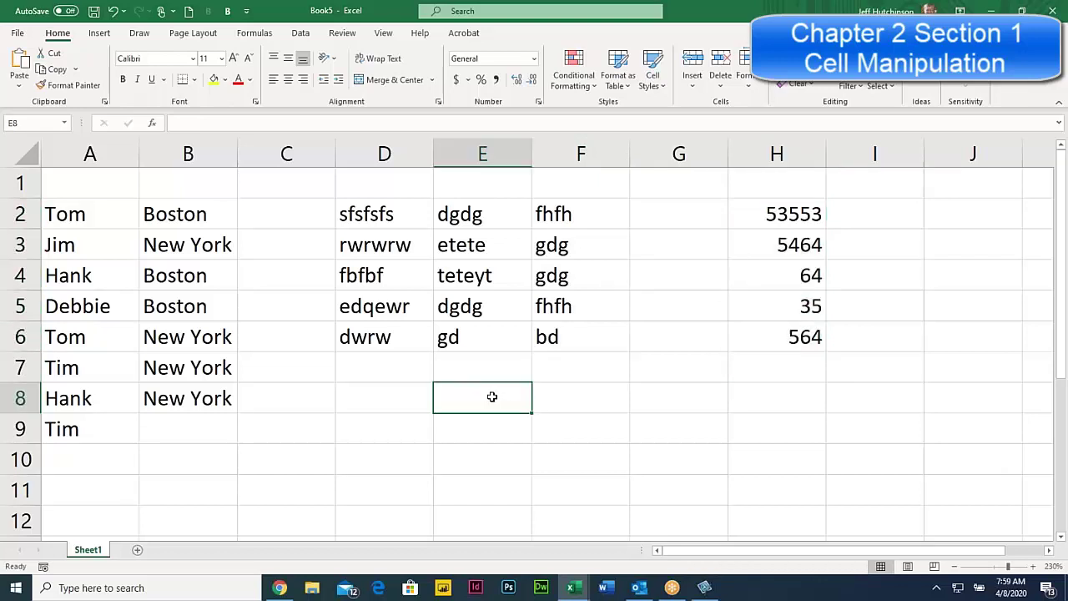
{"action": "type", "text": "fsfsfgs"}
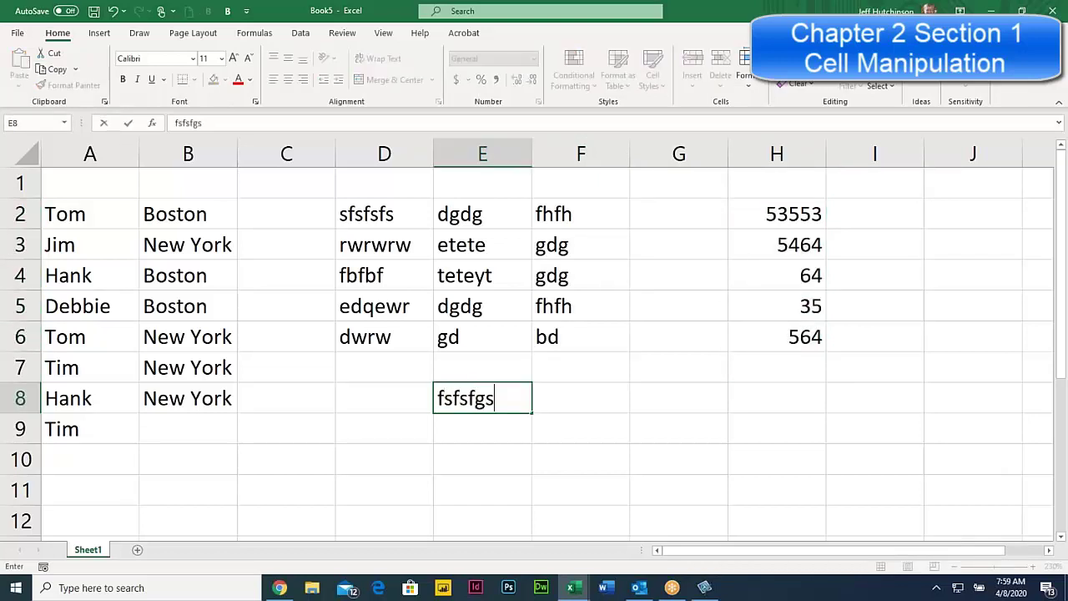
{"action": "key", "text": "Tab"}
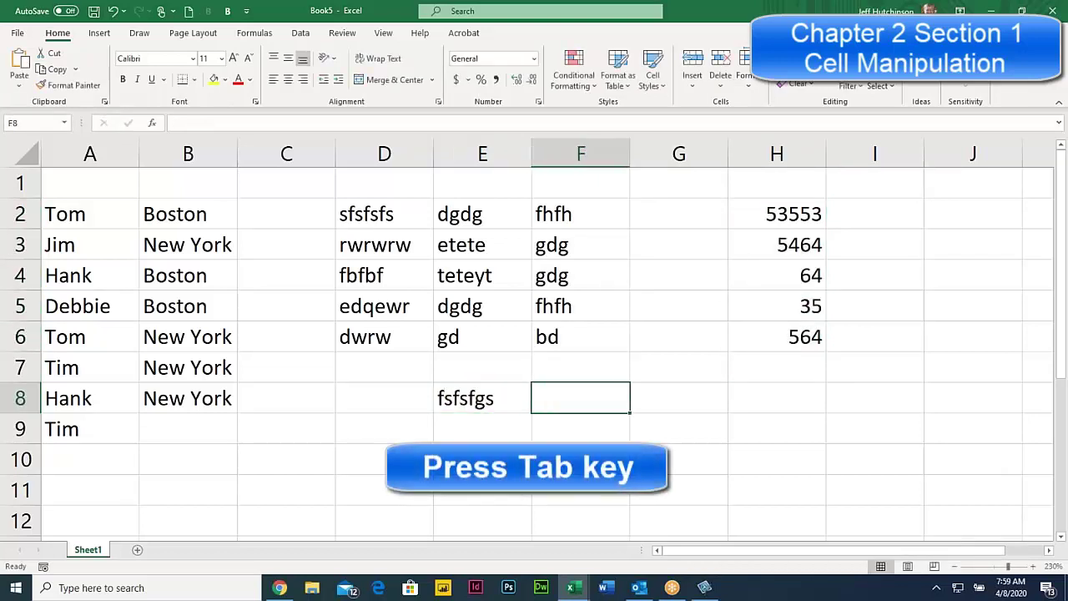
{"action": "type", "text": "35353"}
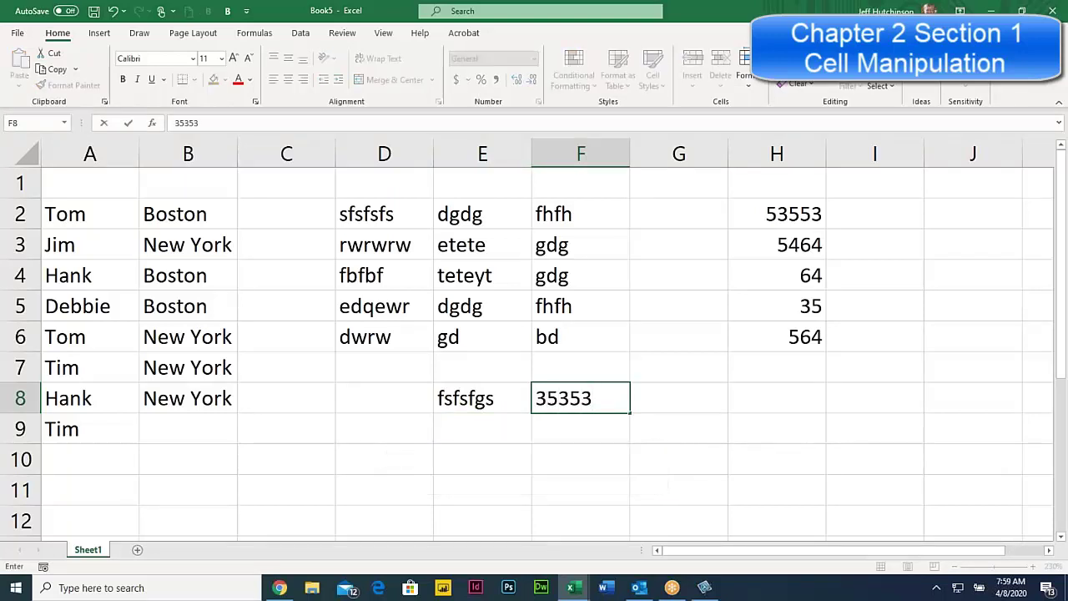
{"action": "key", "text": "Return"}
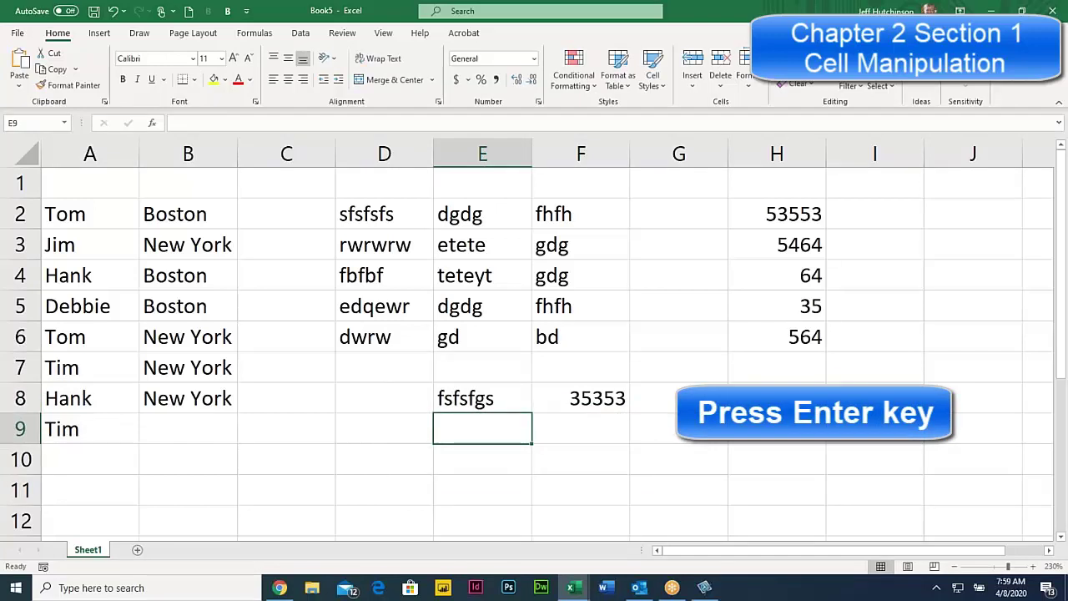
Enter dgdgdgdg in E9 and 6 in F9, returning to the start of the next row at E10.
{"action": "type", "text": "dgdgdgdg"}
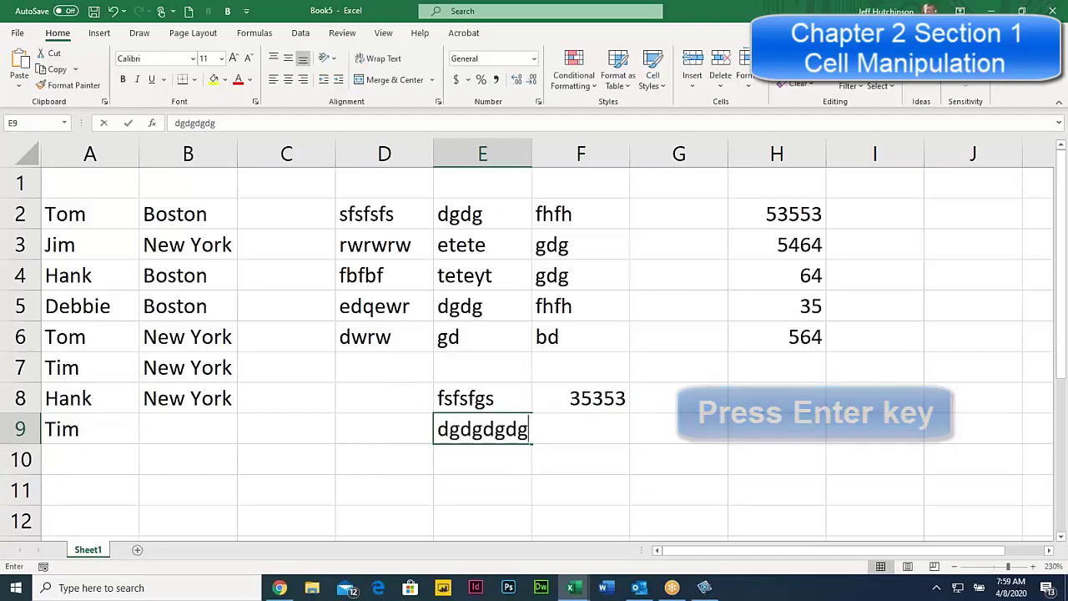
{"action": "key", "text": "Tab"}
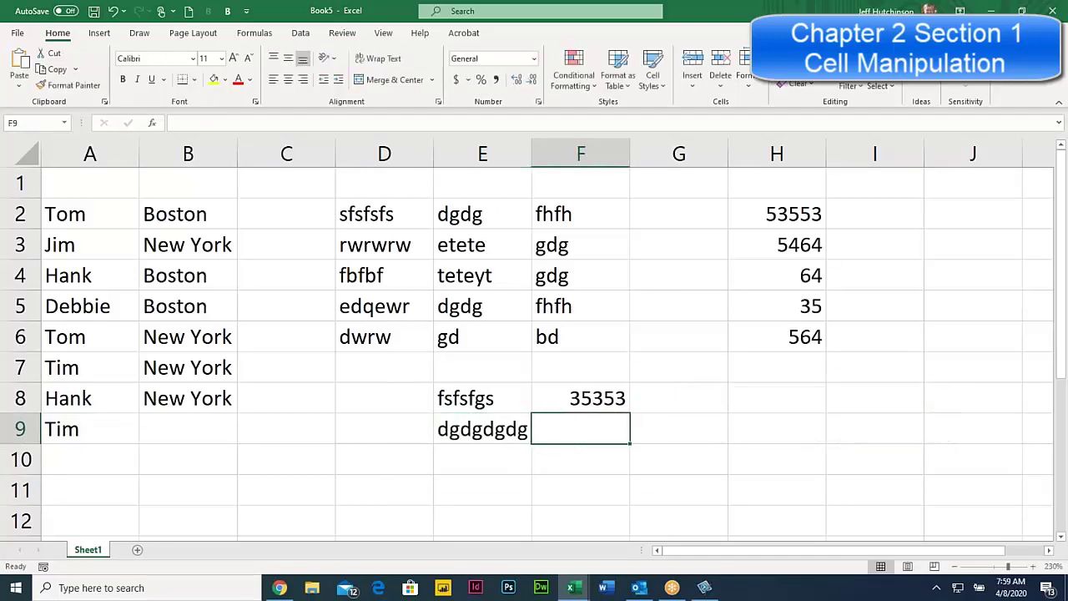
{"action": "type", "text": "6"}
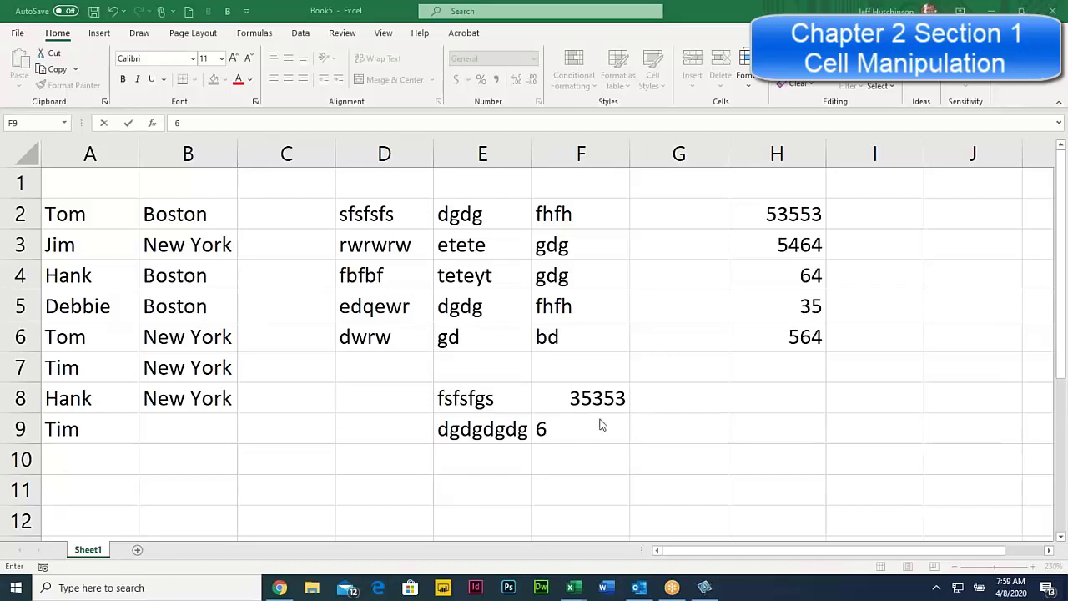
{"action": "key", "text": "super+p"}
{"action": "key", "text": "super+p"}
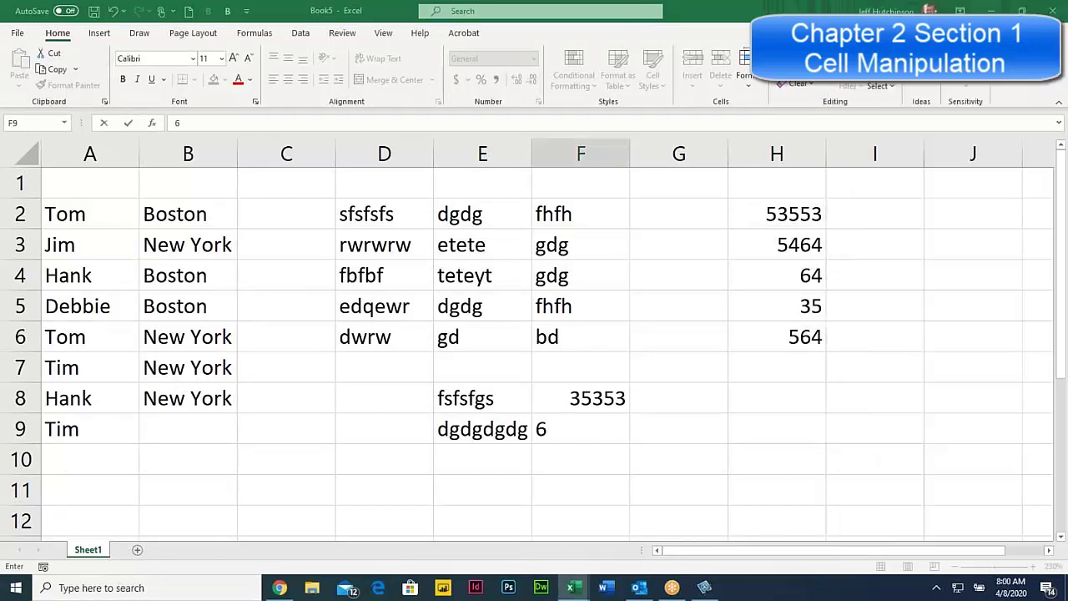
{"action": "key", "text": "Return"}
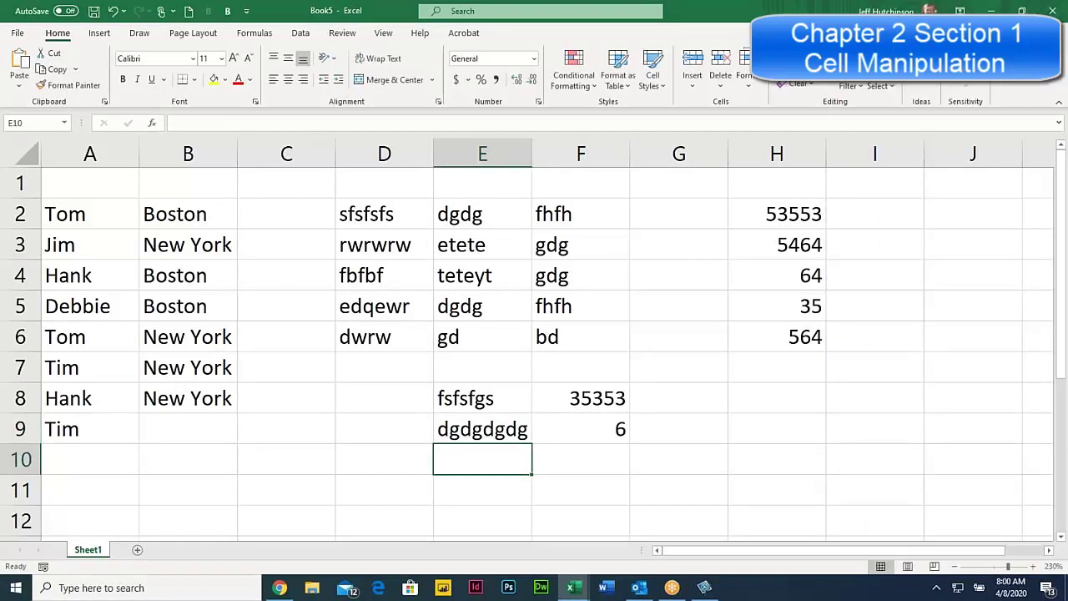
Enter rwrwrw in E10 and 53535 in F10, returning to the start of the next row at E11.
{"action": "type", "text": "rwrwrw"}
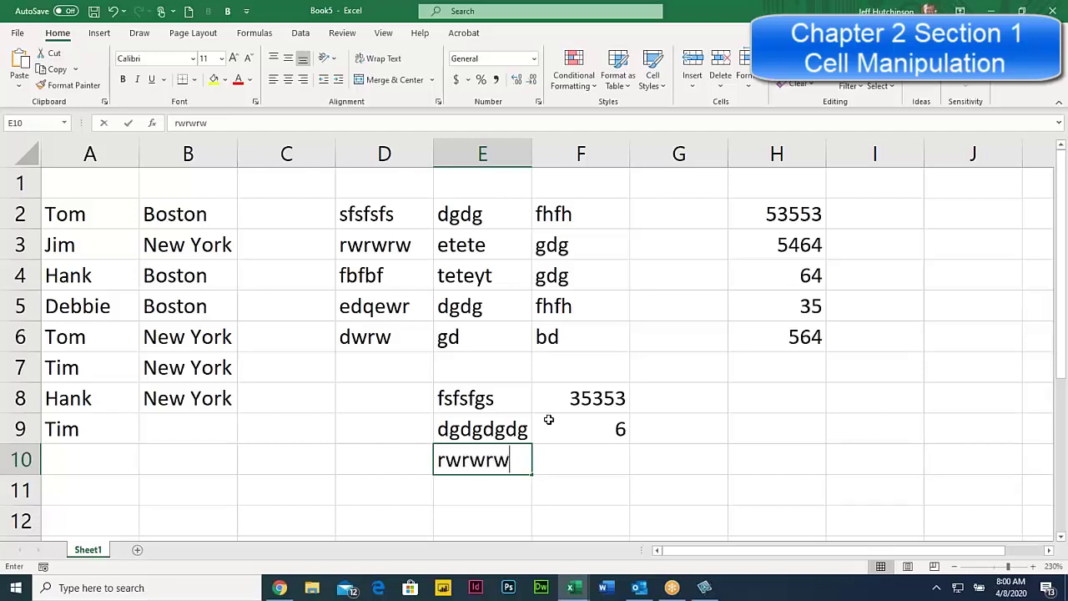
{"action": "key", "text": "Tab"}
{"action": "type", "text": "53535"}
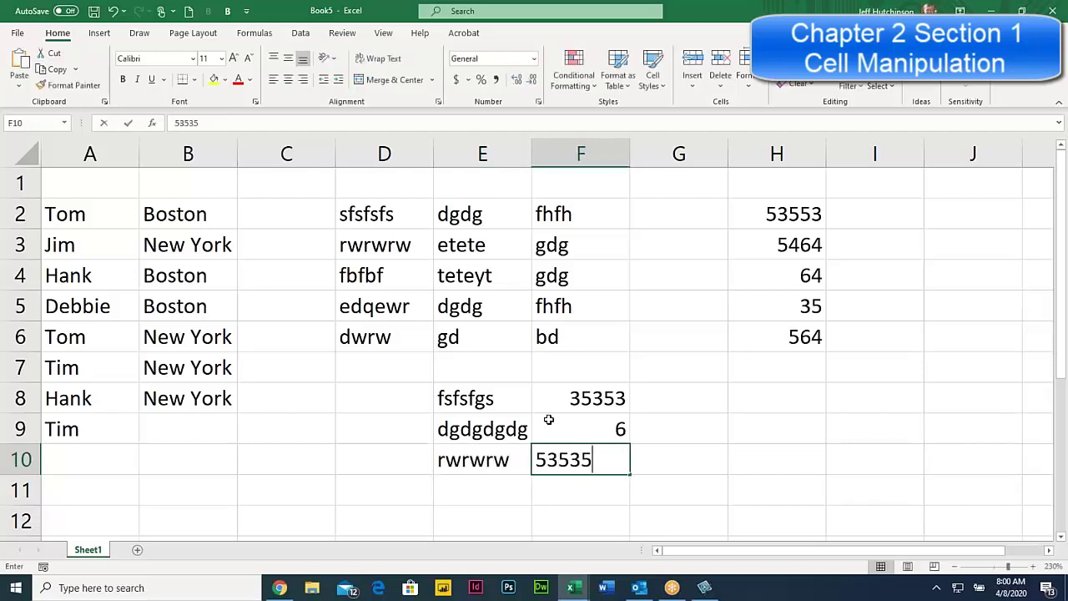
{"action": "key", "text": "Return"}
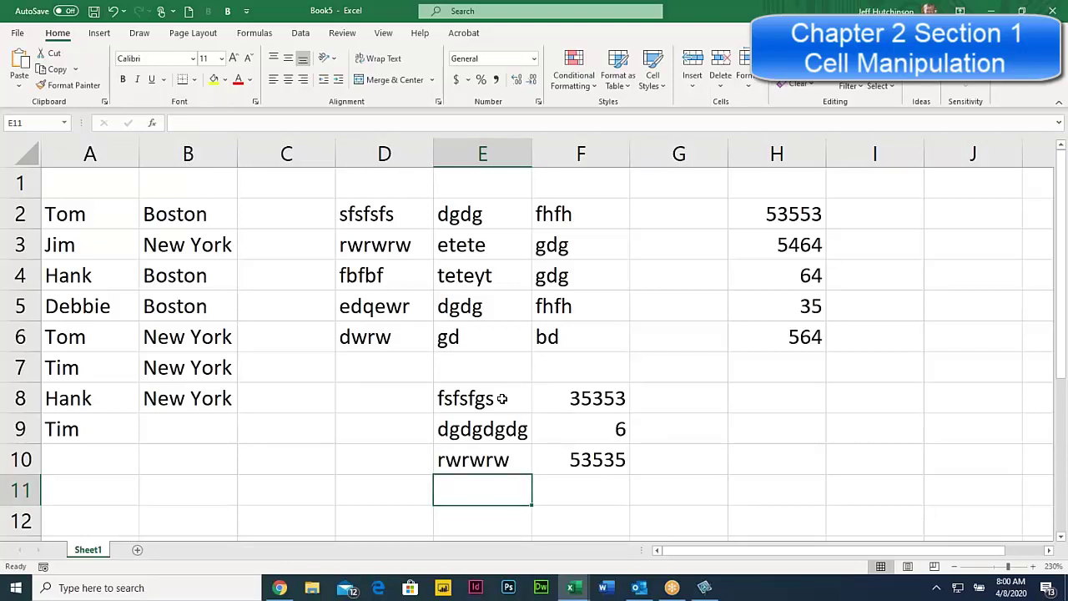
Select the block E8:F10 to review the row-by-row entries, and finish with E8 selected.
{"action": "left_click", "coordinate": [556, 480]}
{"action": "left_click", "coordinate": [499, 429]}
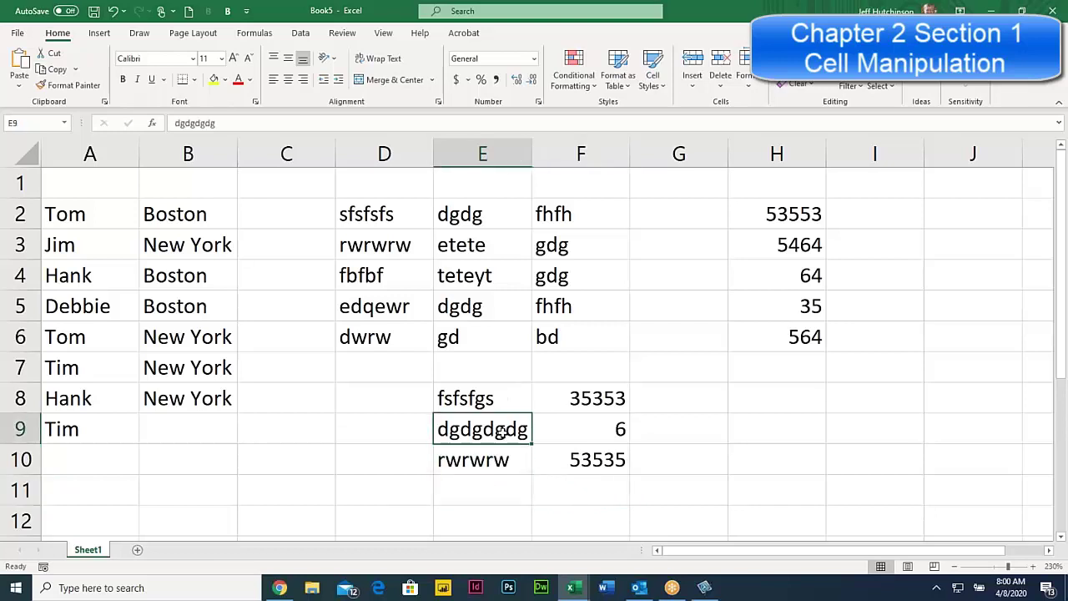
{"action": "left_click", "coordinate": [468, 400]}
{"action": "left_click_drag", "start_coordinate": [470, 398], "coordinate": [545, 445]}
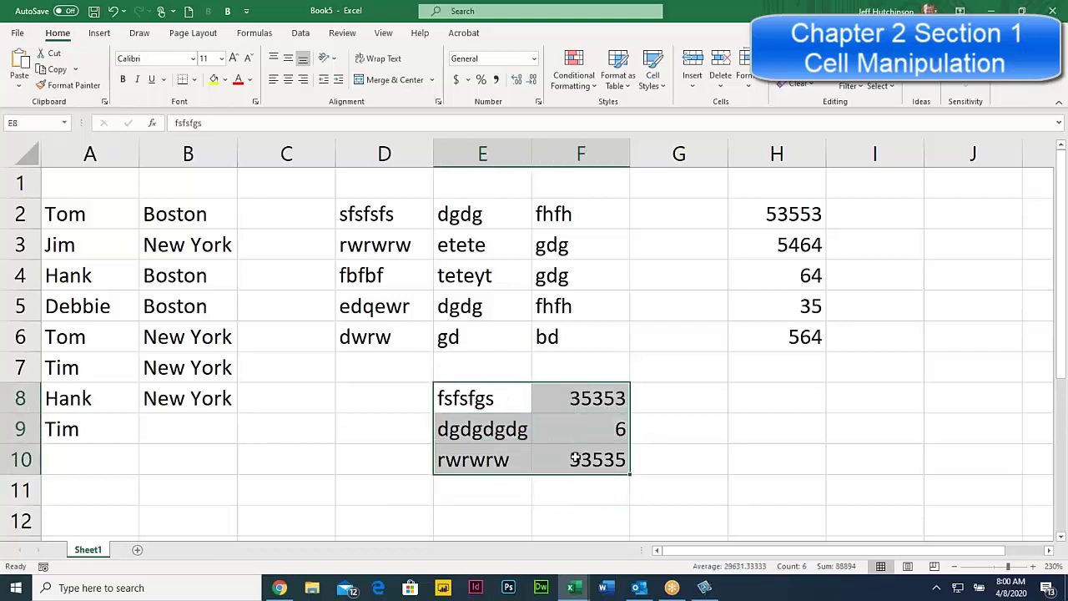
{"action": "left_click", "coordinate": [470, 395]}
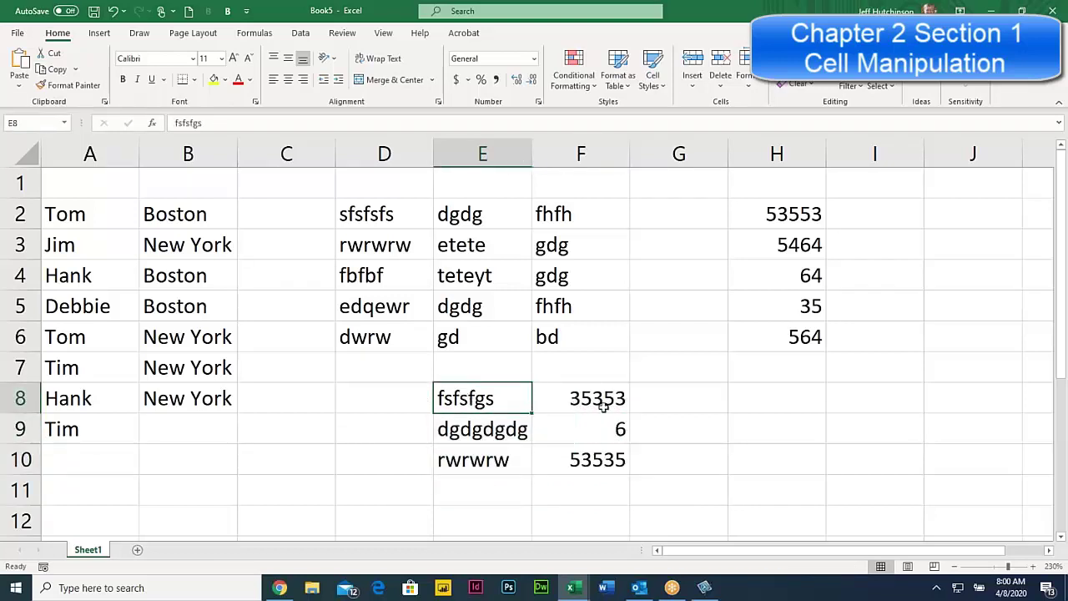
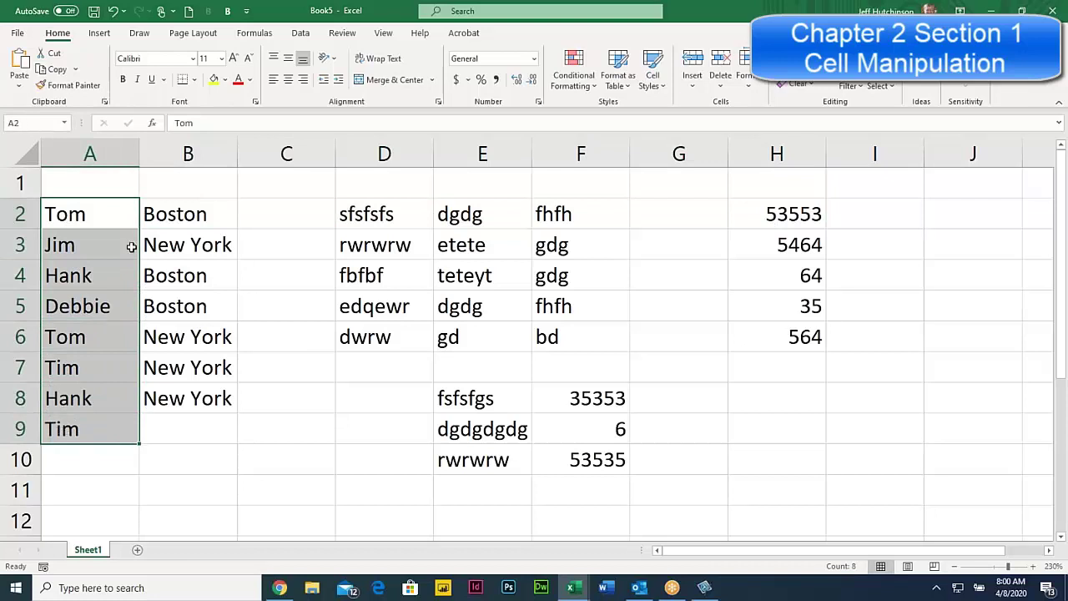
Select A2:A9 together with B2:H2 and apply a light blue theme fill color to both ranges.
{"action": "left_click_drag", "start_coordinate": [158, 212], "coordinate": [776, 219]}
{"action": "left_click_drag", "start_coordinate": [79, 223], "coordinate": [65, 436]}
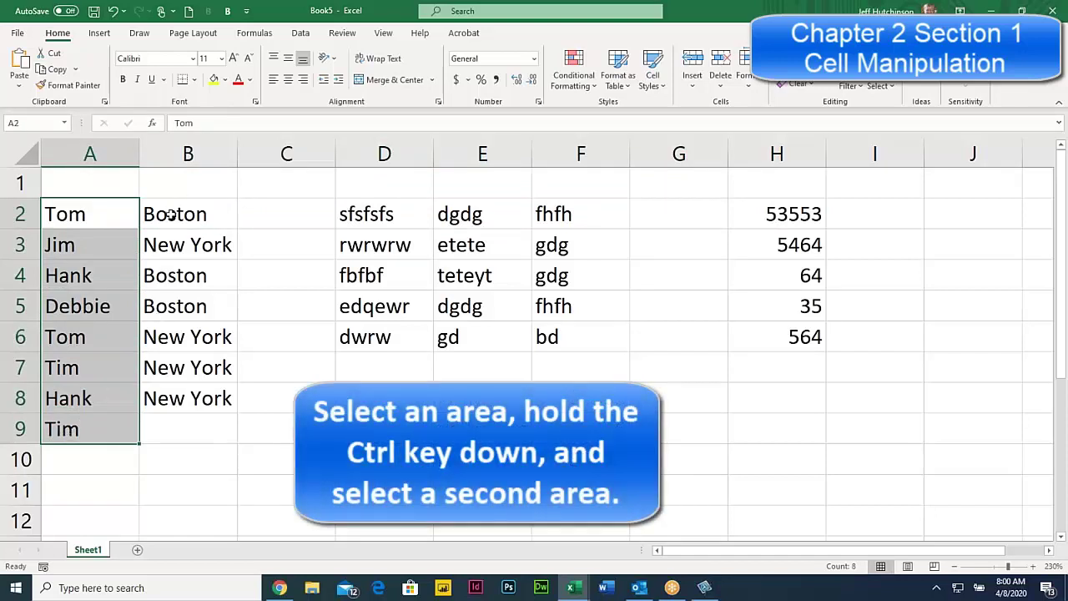
{"action": "left_click_drag", "start_coordinate": [169, 216], "coordinate": [761, 213]}
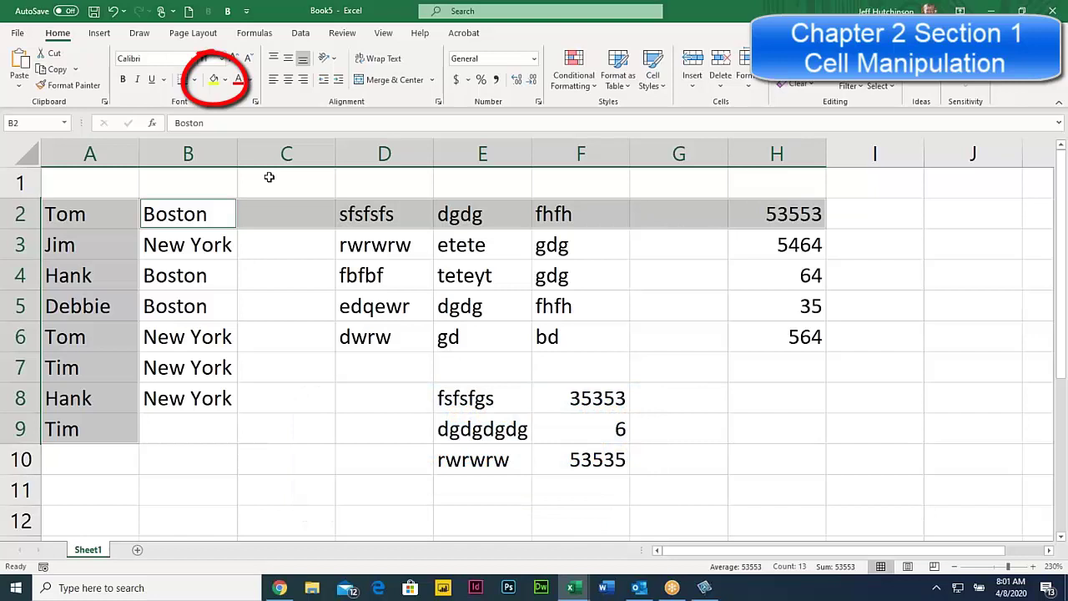
{"action": "left_click", "coordinate": [224, 80]}
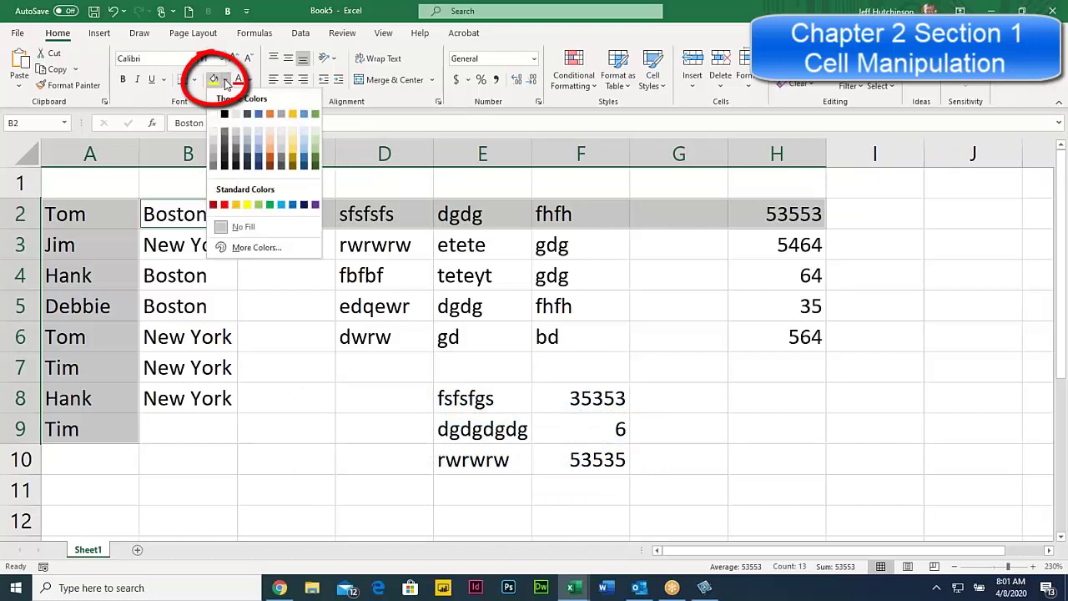
{"action": "left_click", "coordinate": [260, 144]}
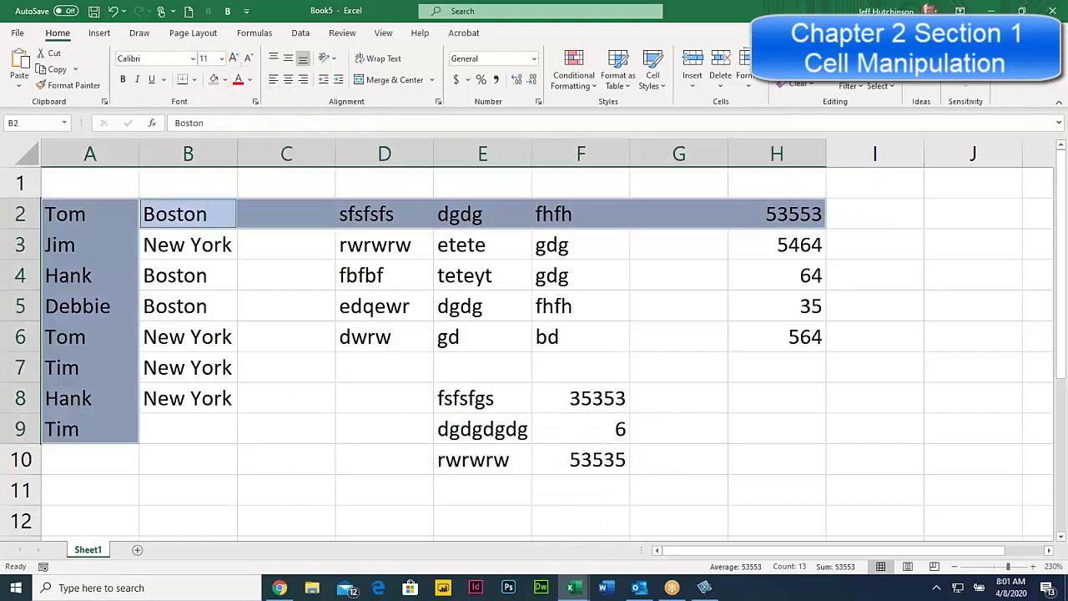
Format the text in the selected ranges A2:A9 and B2:H2 as bold with a yellow font color.
{"action": "left_click", "coordinate": [123, 80]}
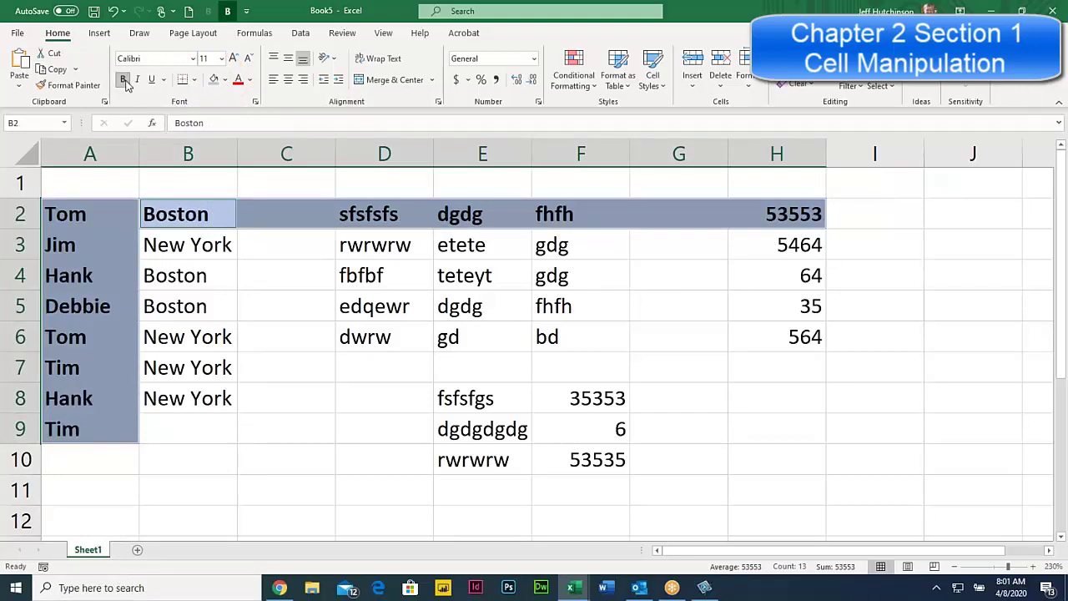
{"action": "left_click", "coordinate": [250, 81]}
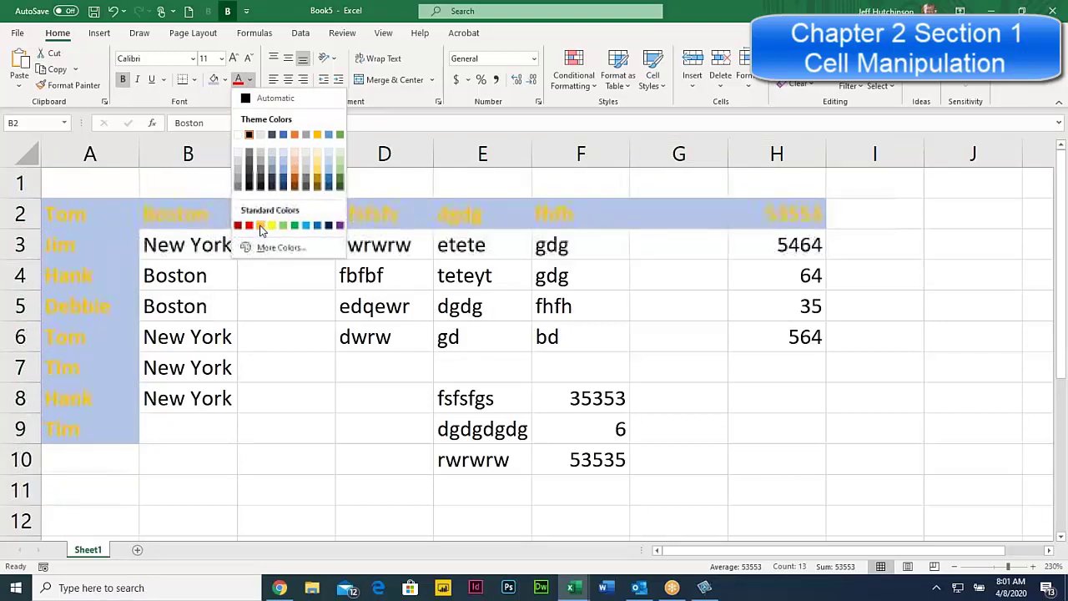
{"action": "left_click", "coordinate": [271, 225]}
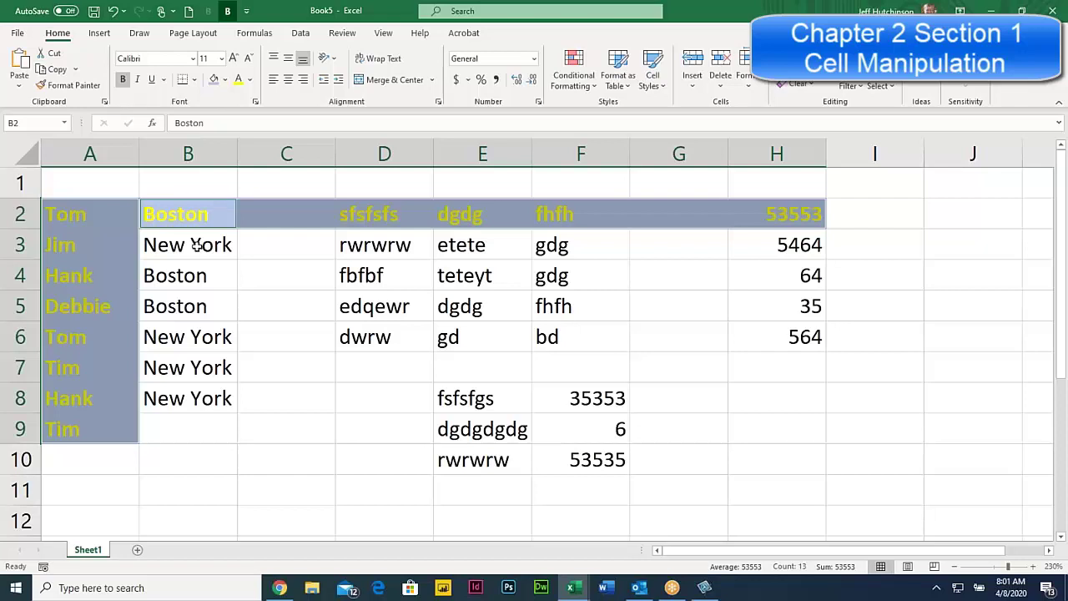
Select the non-adjacent ranges B3:B8, E3:E6 and F8:F10 together.
{"action": "left_click_drag", "start_coordinate": [194, 245], "coordinate": [208, 402]}
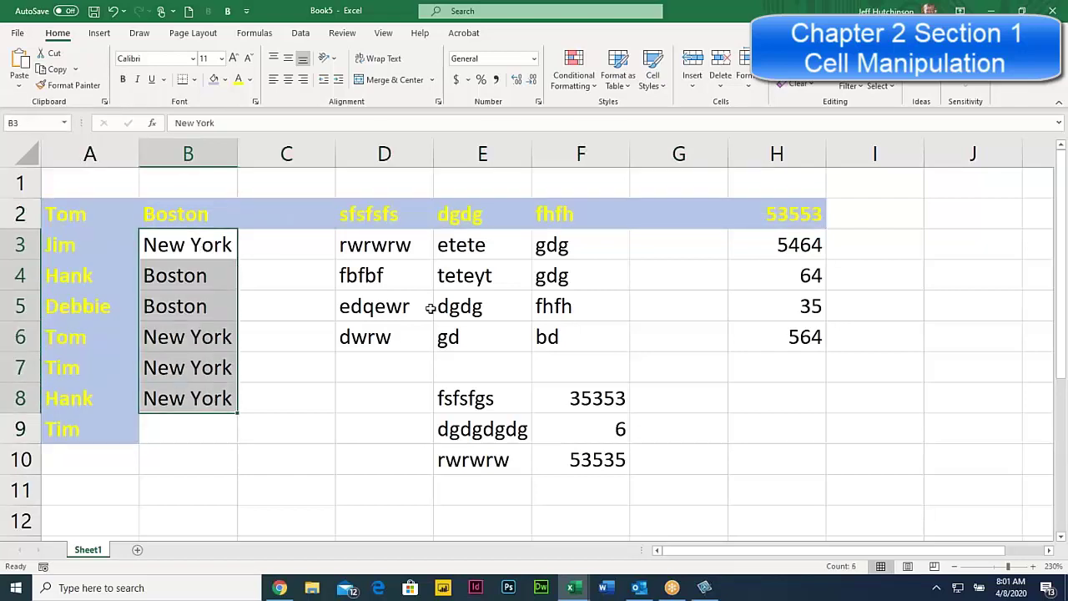
{"action": "left_click_drag", "start_coordinate": [472, 245], "coordinate": [472, 336], "text": "ctrl"}
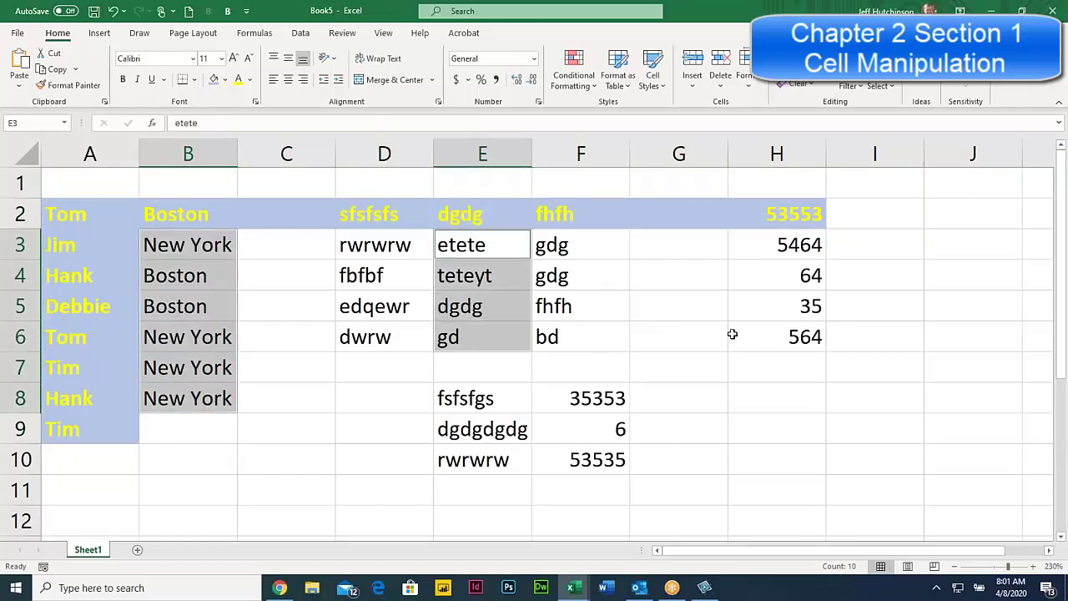
{"action": "left_click_drag", "start_coordinate": [604, 398], "coordinate": [614, 463], "text": "ctrl"}
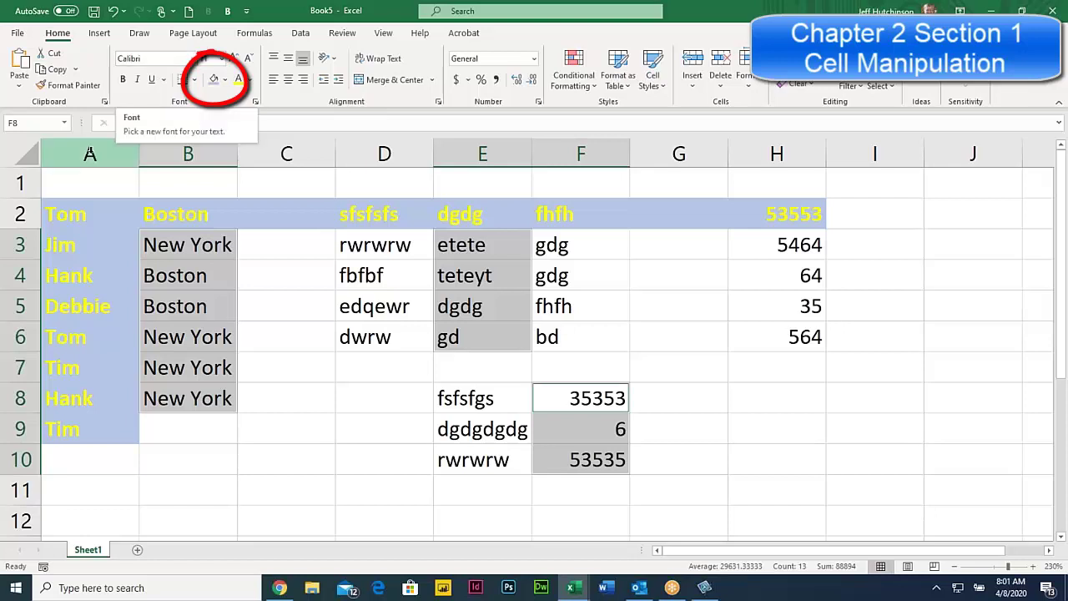
Select the formatted range A2:A9 by itself, and B2:H2 by itself, to review the two ranges.
{"action": "left_click_drag", "start_coordinate": [78, 212], "coordinate": [90, 433]}
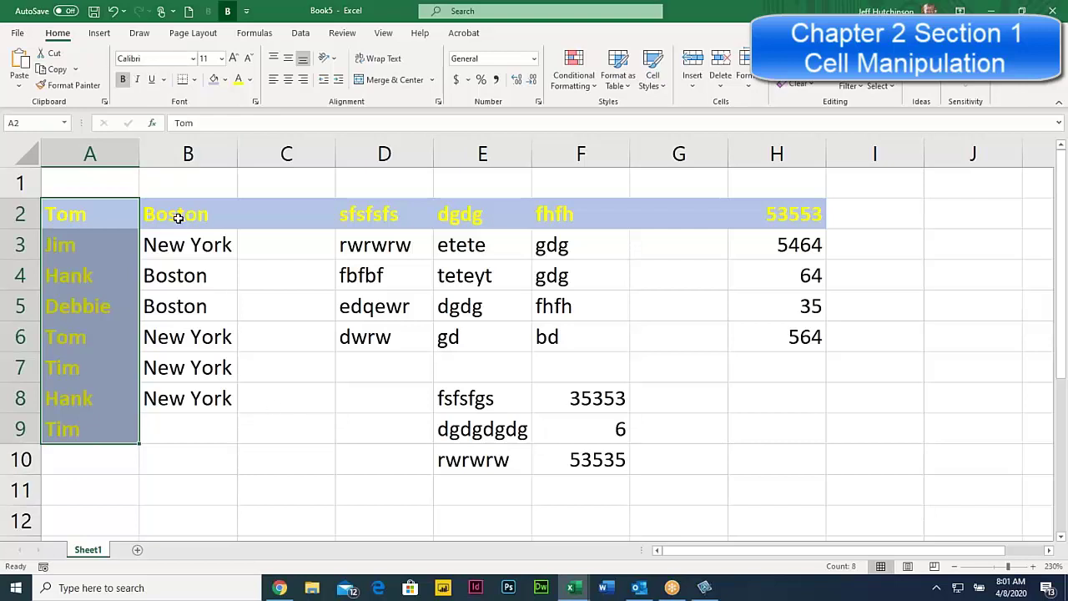
{"action": "left_click_drag", "start_coordinate": [176, 217], "coordinate": [749, 202]}
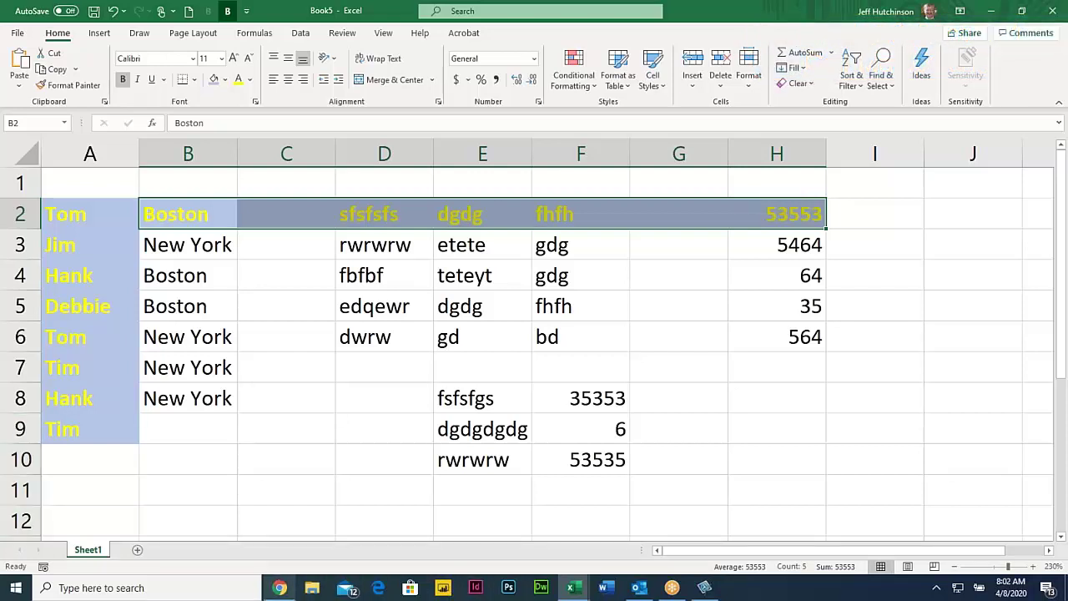
Switch to the Excel365 Level1 PDF in Chrome and read the keyboard commands introduction and section 2.8 Formatting Techniques.
{"action": "left_click", "coordinate": [281, 589]}
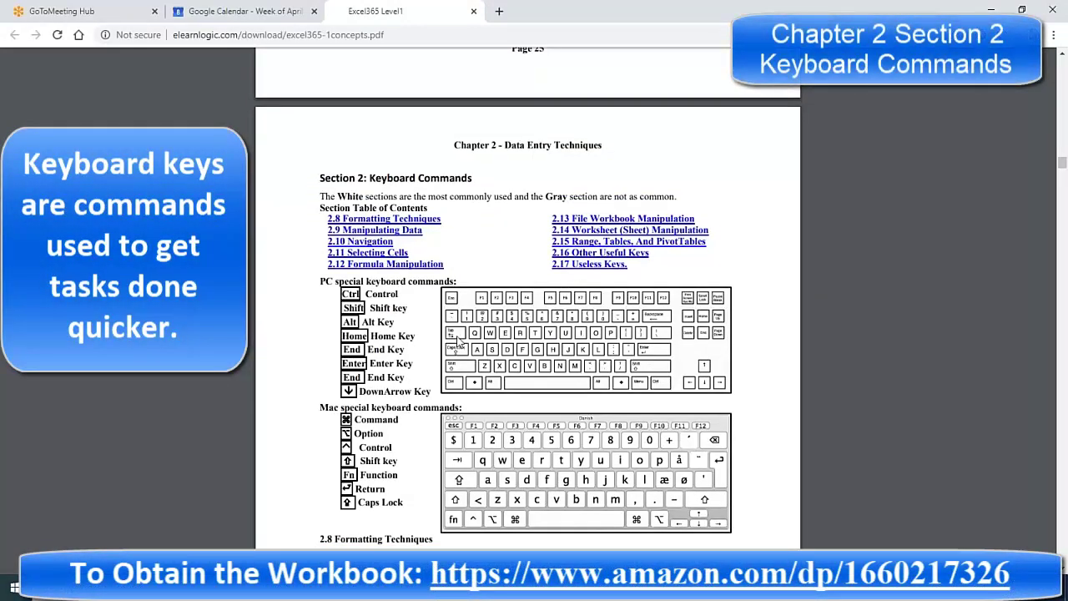
{"action": "scroll", "coordinate": [515, 228], "scroll_direction": "down", "scroll_amount": 1}
{"action": "scroll", "coordinate": [515, 228], "scroll_direction": "down", "scroll_amount": 3}
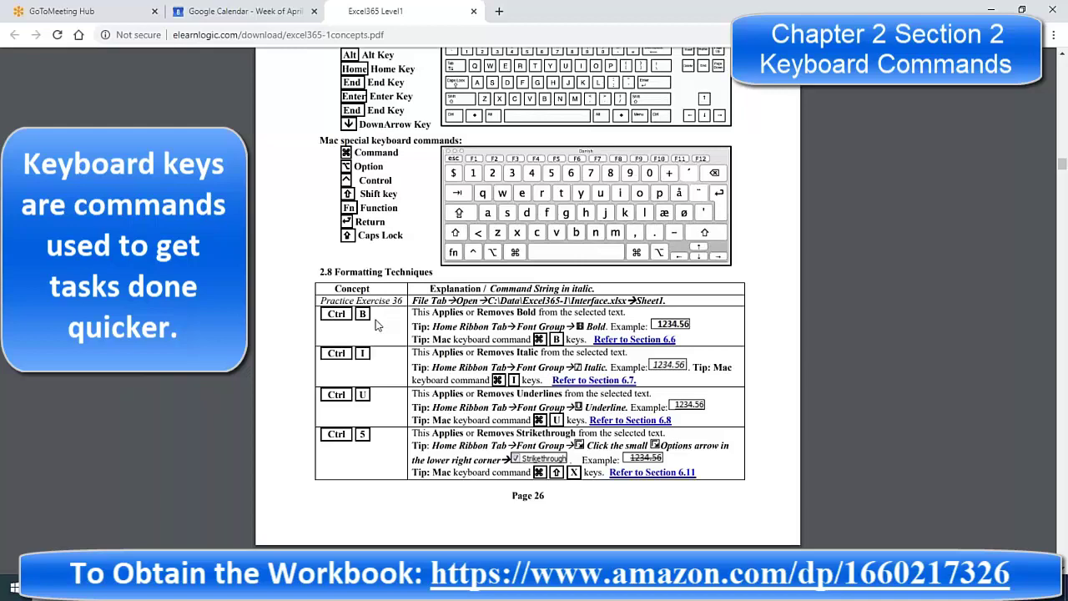
{"action": "scroll", "coordinate": [376, 325], "scroll_direction": "down", "scroll_amount": 10}
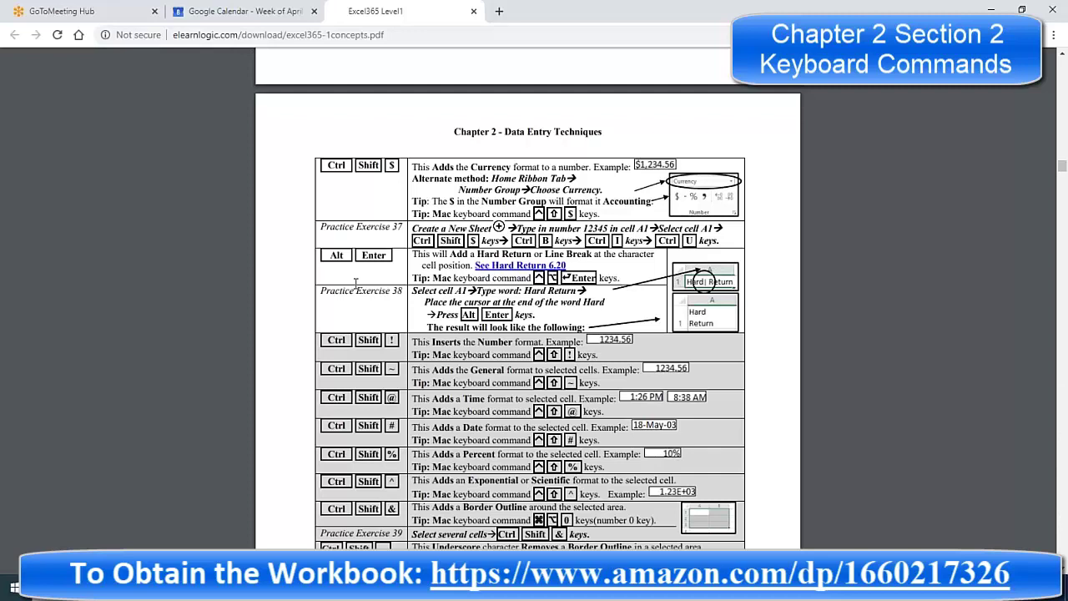
{"action": "scroll", "coordinate": [356, 282], "scroll_direction": "up", "scroll_amount": 5}
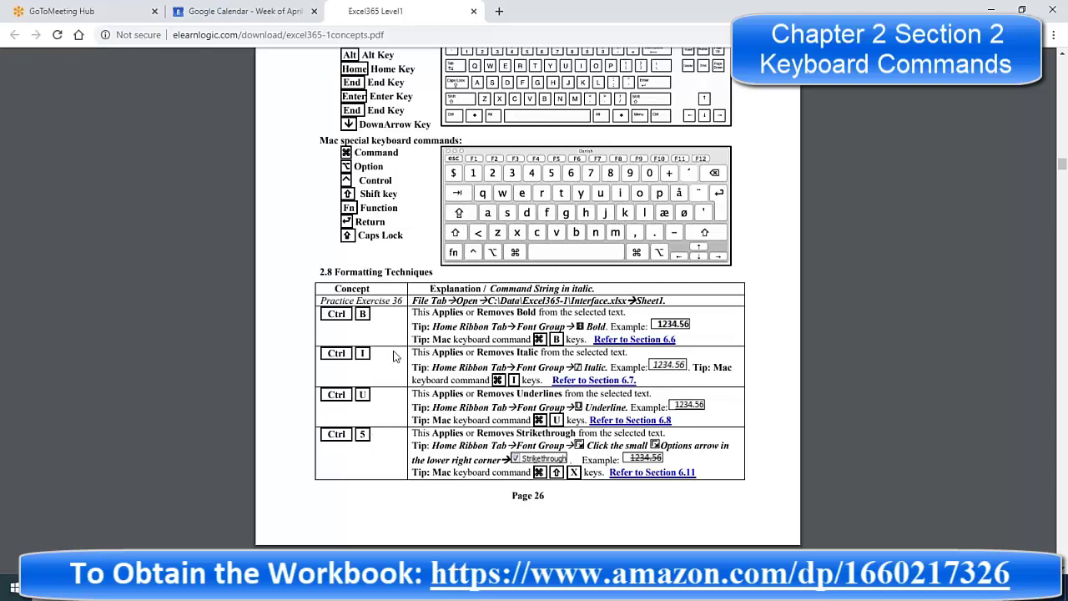
{"action": "left_click_drag", "start_coordinate": [433, 339], "coordinate": [680, 330]}
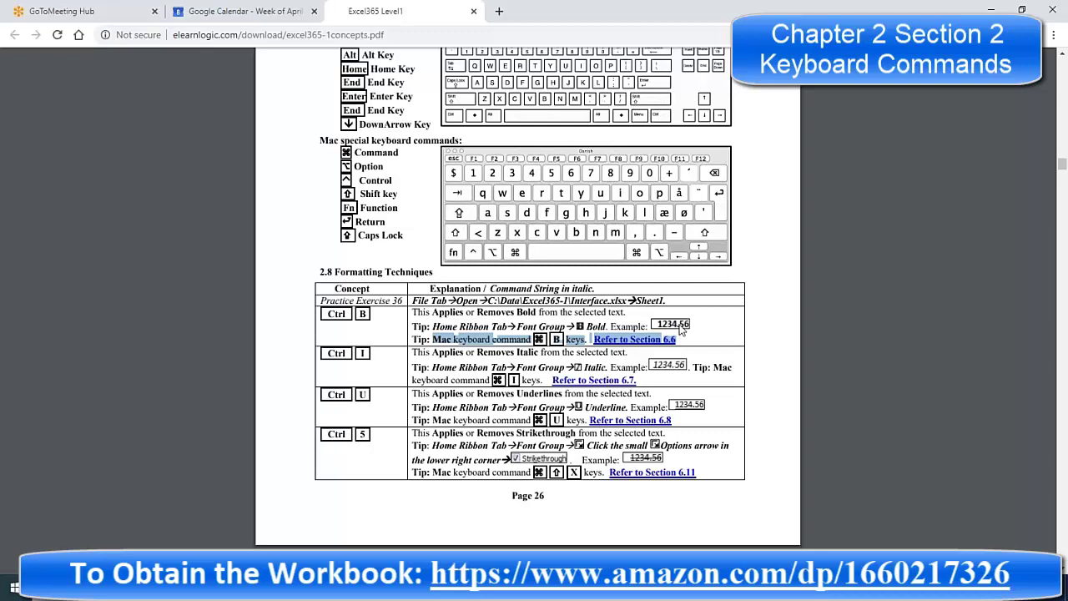
{"action": "left_click", "coordinate": [428, 317]}
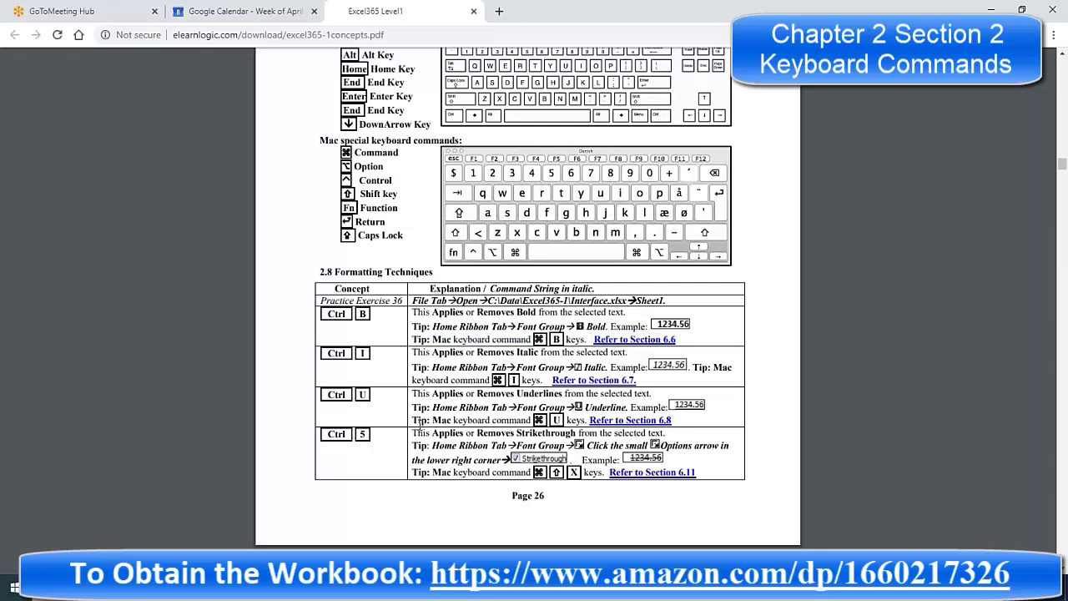
{"action": "scroll", "coordinate": [385, 449], "scroll_direction": "down", "scroll_amount": 4}
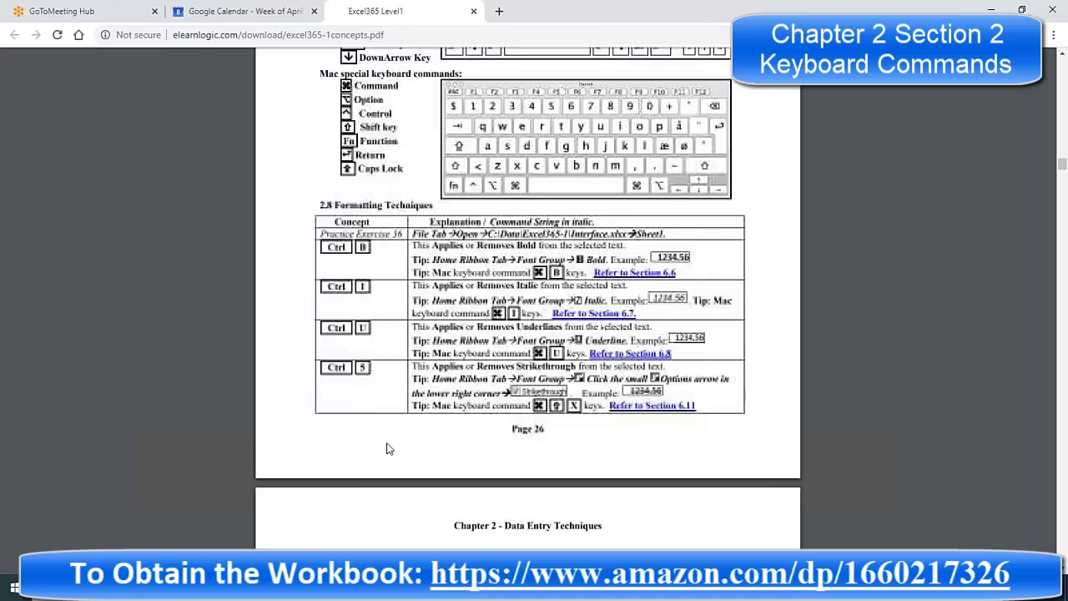
{"action": "scroll", "coordinate": [426, 451], "scroll_direction": "down", "scroll_amount": 10}
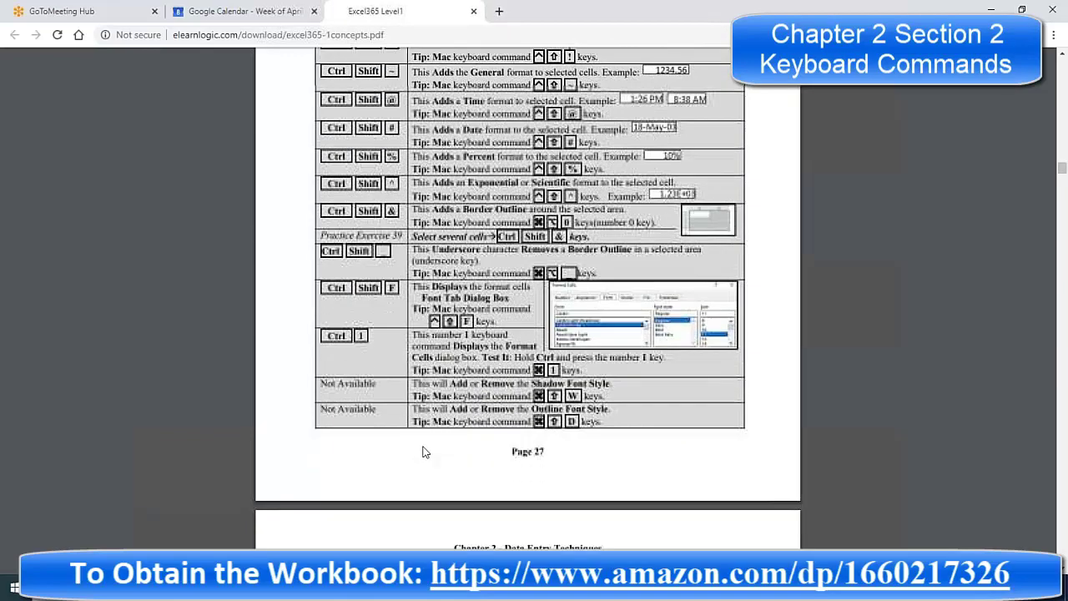
Review section 2.9 Manipulating Data, highlighting the undo, redo, cut, copy and paste shortcuts.
{"action": "scroll", "coordinate": [425, 451], "scroll_direction": "down", "scroll_amount": 3}
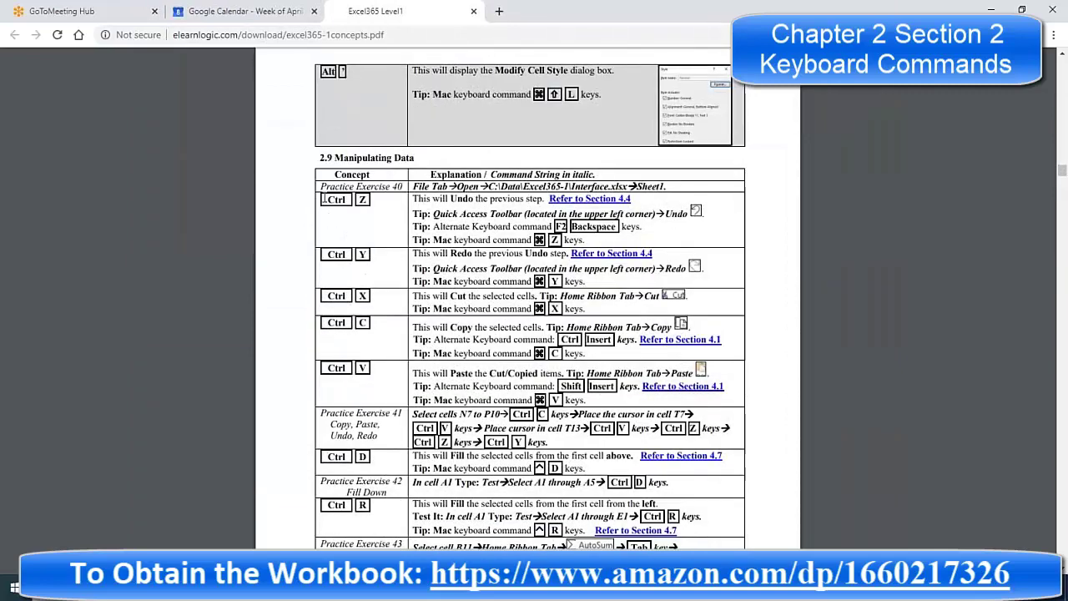
{"action": "left_click_drag", "start_coordinate": [327, 199], "coordinate": [370, 188]}
{"action": "double_click", "coordinate": [336, 254]}
{"action": "double_click", "coordinate": [337, 295]}
{"action": "double_click", "coordinate": [336, 322]}
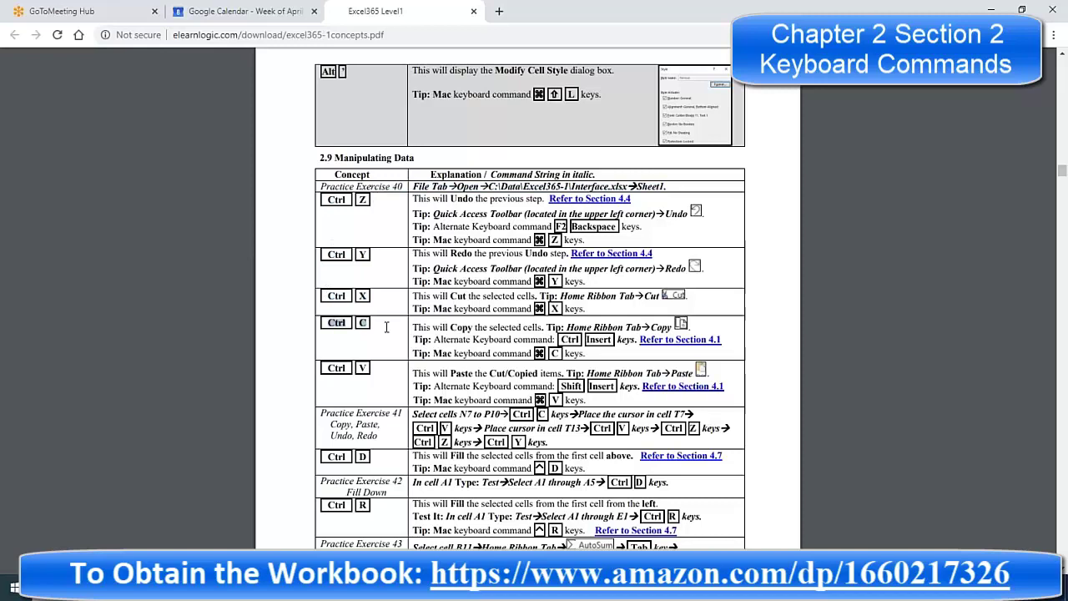
{"action": "double_click", "coordinate": [391, 382]}
{"action": "left_click", "coordinate": [369, 461]}
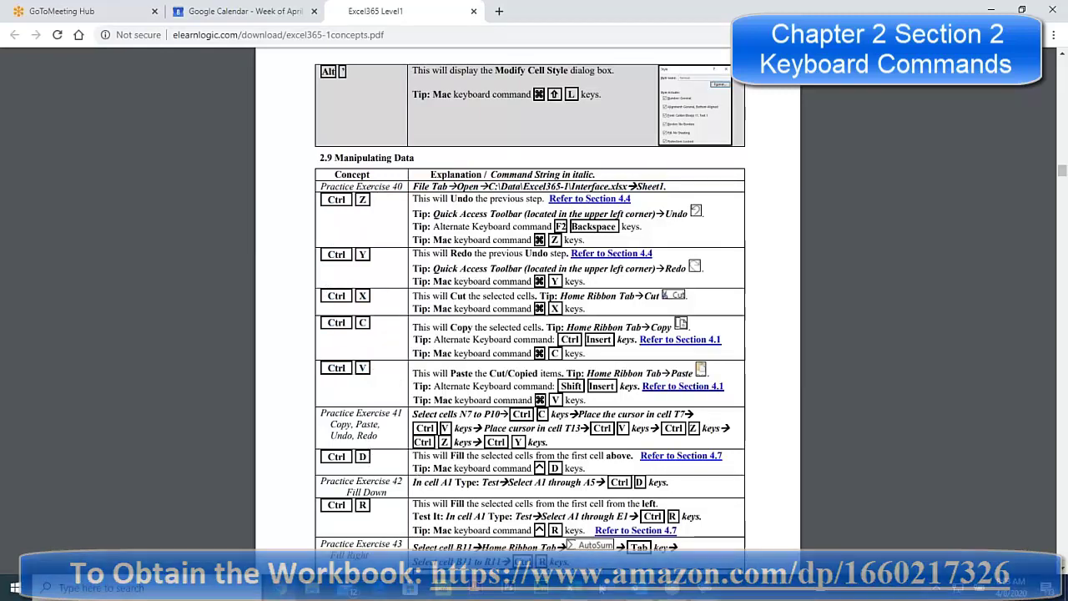
Switch to the Interface.xlsx workbook in Excel and move the ink curve and smiley face over the early months, clearing the OCT to DEC data.
{"action": "mouse_move", "coordinate": [575, 588]}
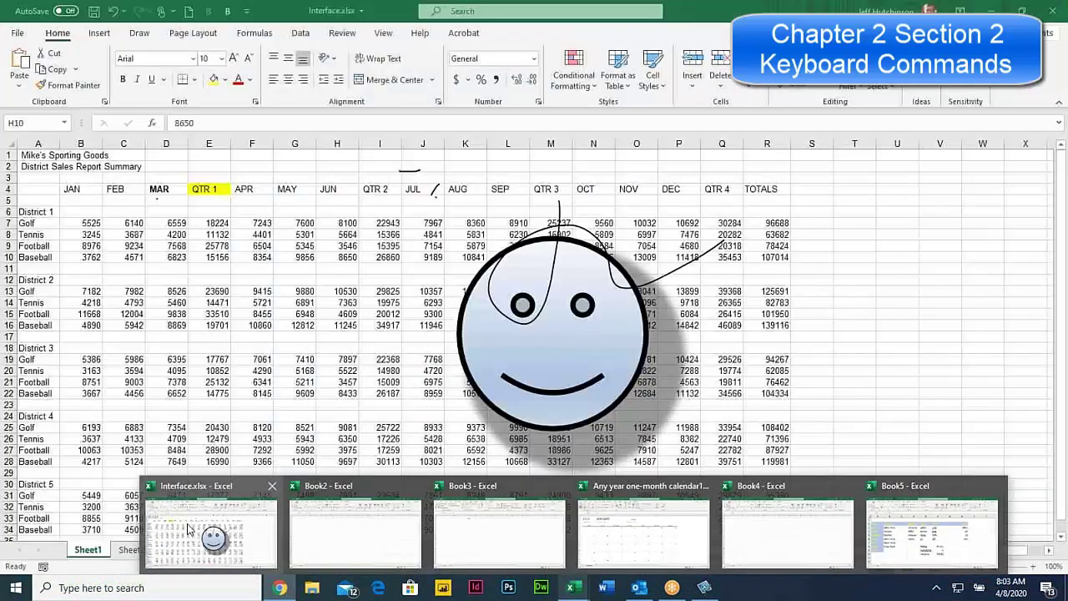
{"action": "left_click", "coordinate": [190, 529]}
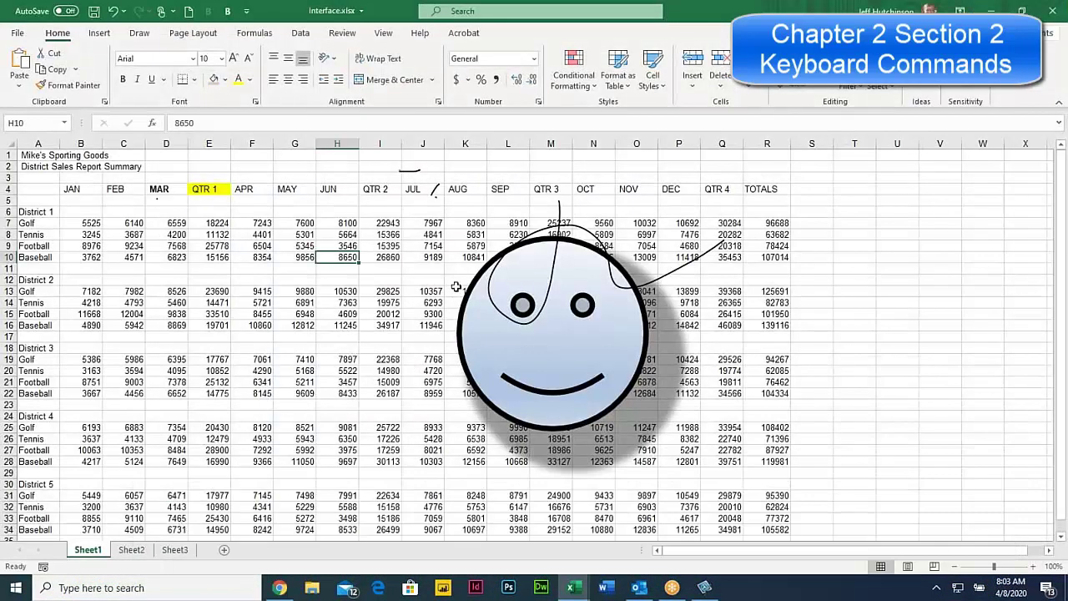
{"action": "left_click", "coordinate": [564, 250]}
{"action": "left_click_drag", "start_coordinate": [565, 249], "coordinate": [204, 220]}
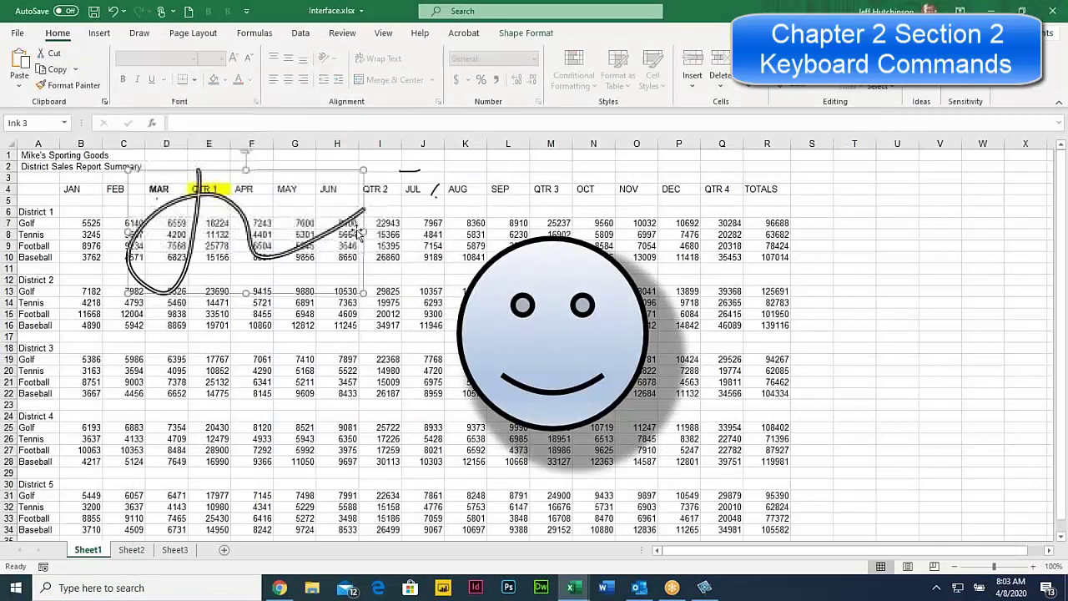
{"action": "left_click_drag", "start_coordinate": [536, 264], "coordinate": [176, 270]}
{"action": "left_click", "coordinate": [722, 257]}
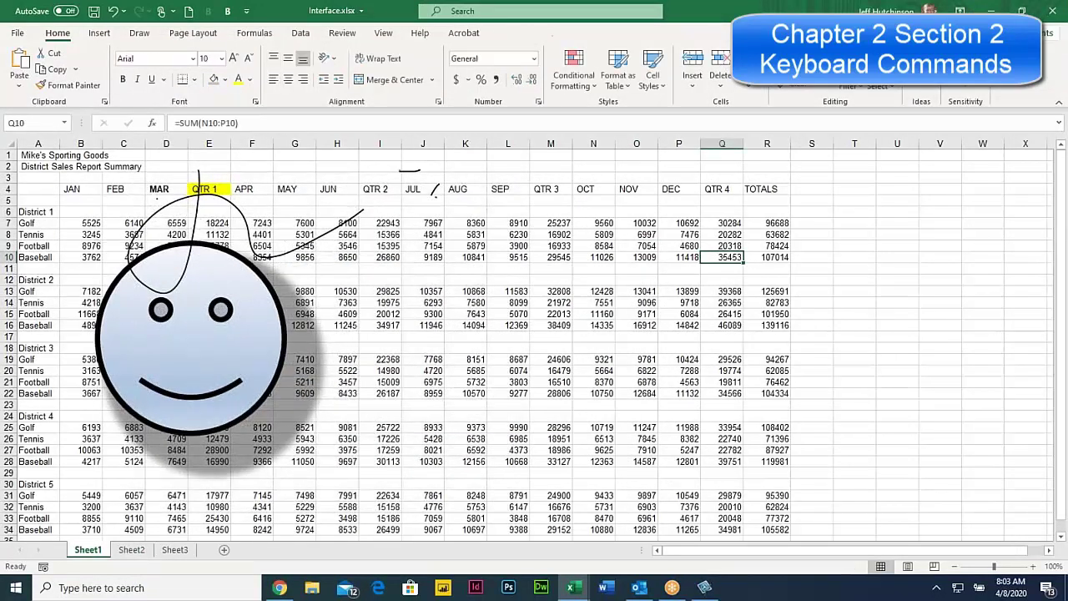
{"action": "left_click", "coordinate": [635, 242]}
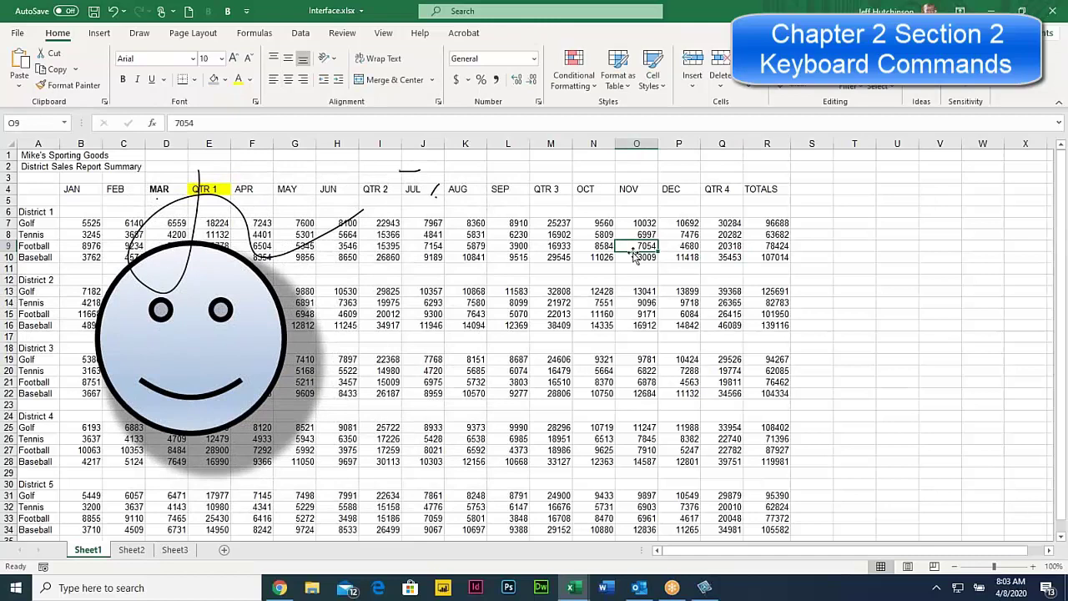
Starting at N7, move the active cell by single cells down to N10 and back, and across to P7 and back, twice.
{"action": "left_click", "coordinate": [597, 222]}
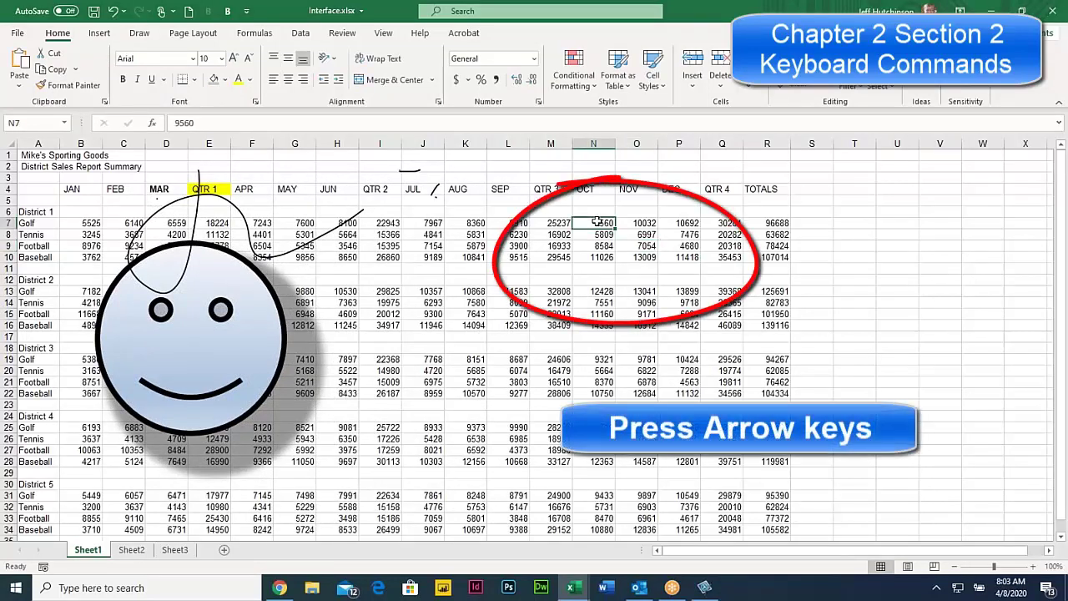
{"action": "key", "text": "Down"}
{"action": "key", "text": "Down"}
{"action": "key", "text": "Down"}
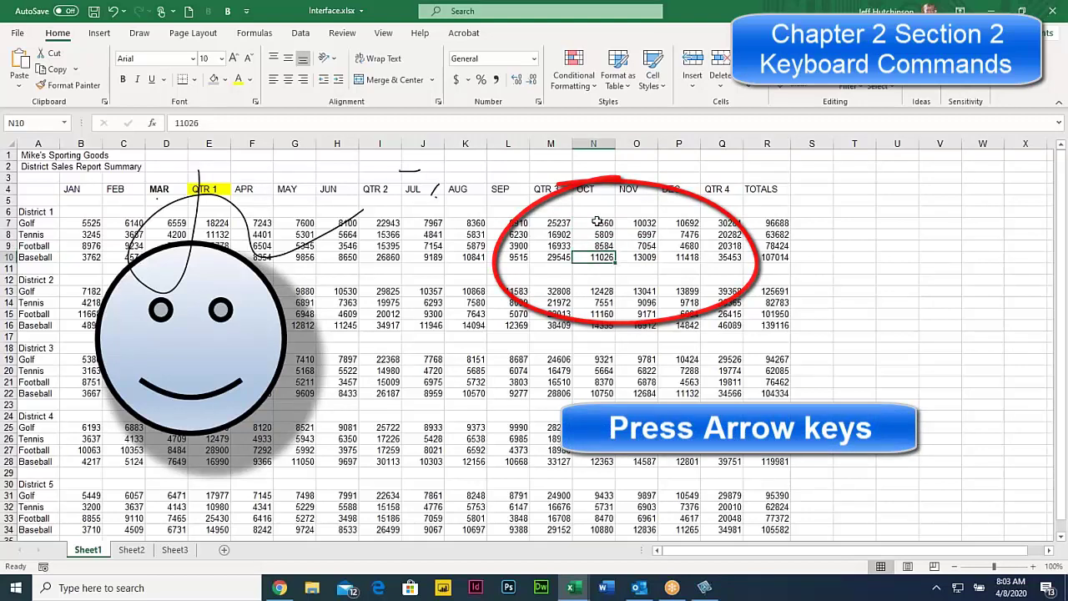
{"action": "key", "text": "Up"}
{"action": "key", "text": "Up"}
{"action": "key", "text": "Up"}
{"action": "key", "text": "Right"}
{"action": "key", "text": "Right"}
{"action": "key", "text": "Left"}
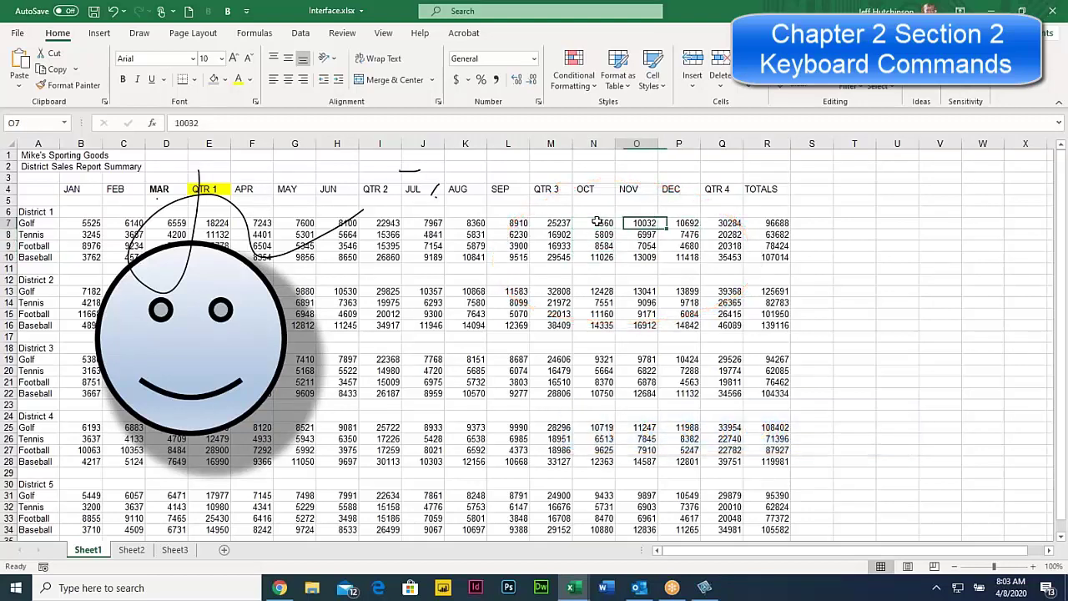
{"action": "key", "text": "Left"}
{"action": "key", "text": "Down"}
{"action": "key", "text": "Down"}
{"action": "key", "text": "Down"}
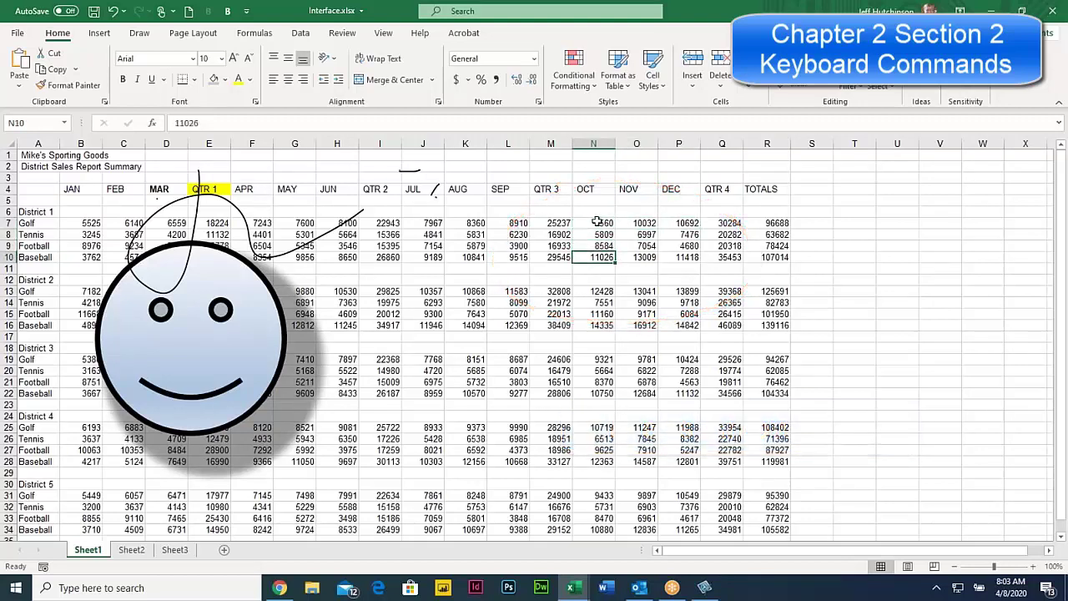
{"action": "key", "text": "Up"}
{"action": "key", "text": "Up"}
{"action": "key", "text": "Up"}
{"action": "key", "text": "Right"}
{"action": "key", "text": "Right"}
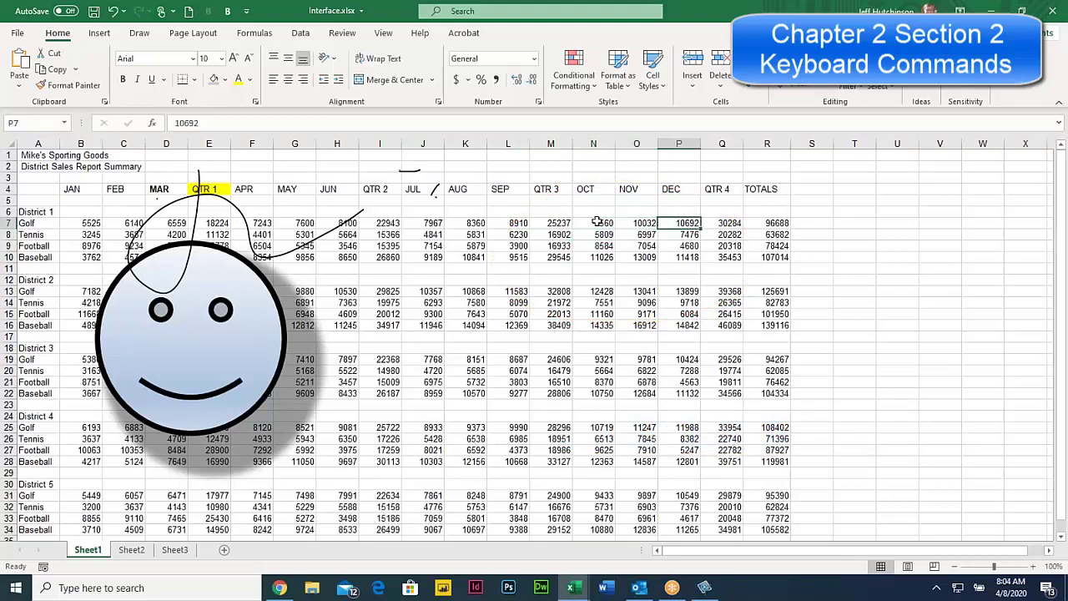
{"action": "key", "text": "Left"}
{"action": "key", "text": "Left"}
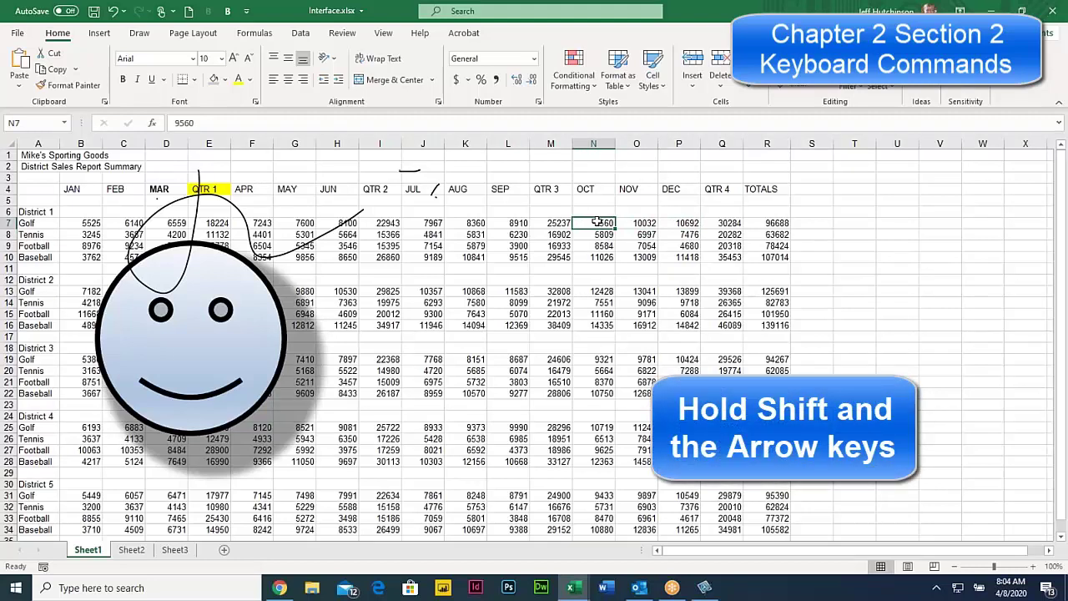
Extend the selection from N7 down to N17, and reduce it to N7 alone.
{"action": "key", "text": "shift+Down"}
{"action": "key", "text": "shift+Down"}
{"action": "key", "text": "shift+Down"}
{"action": "key", "text": "shift+Down"}
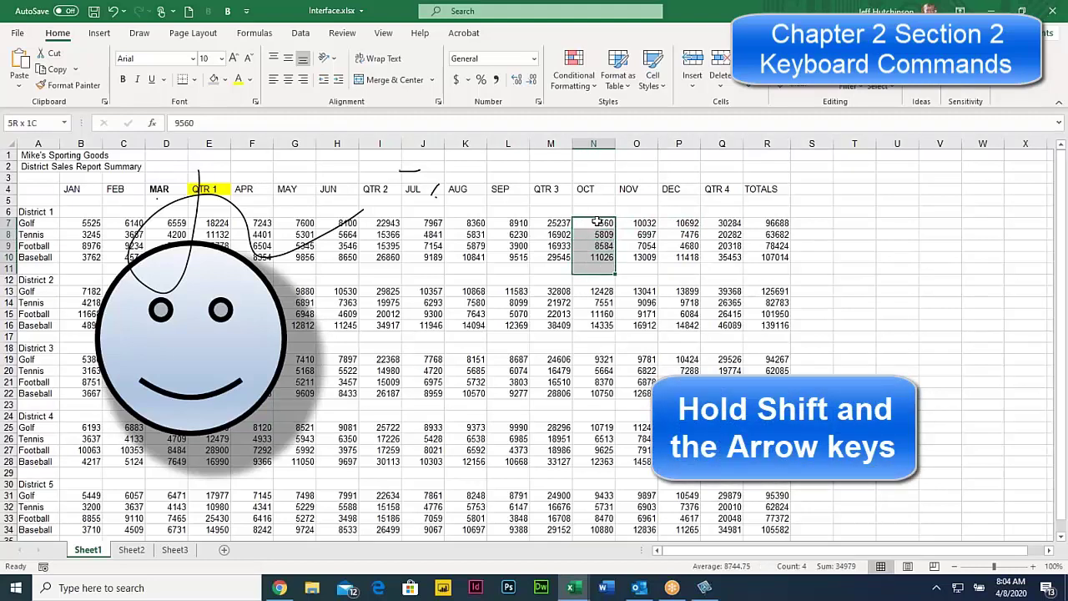
{"action": "key", "text": "shift+Down"}
{"action": "key", "text": "shift+Down"}
{"action": "key", "text": "shift+Down"}
{"action": "key", "text": "shift+Down"}
{"action": "key", "text": "shift+Down"}
{"action": "key", "text": "shift+Down"}
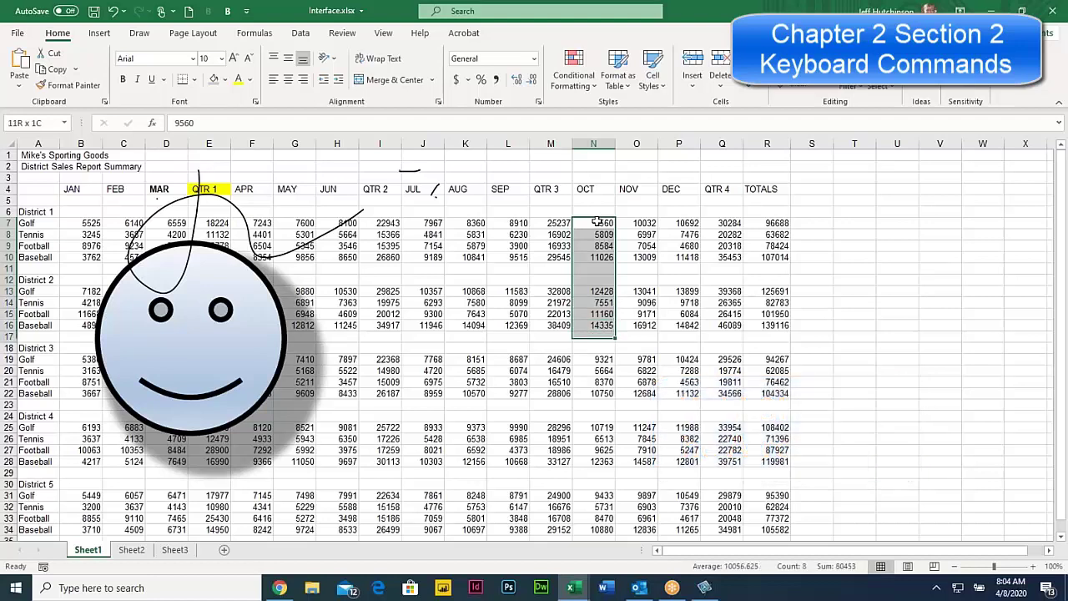
{"action": "left_click", "coordinate": [602, 222]}
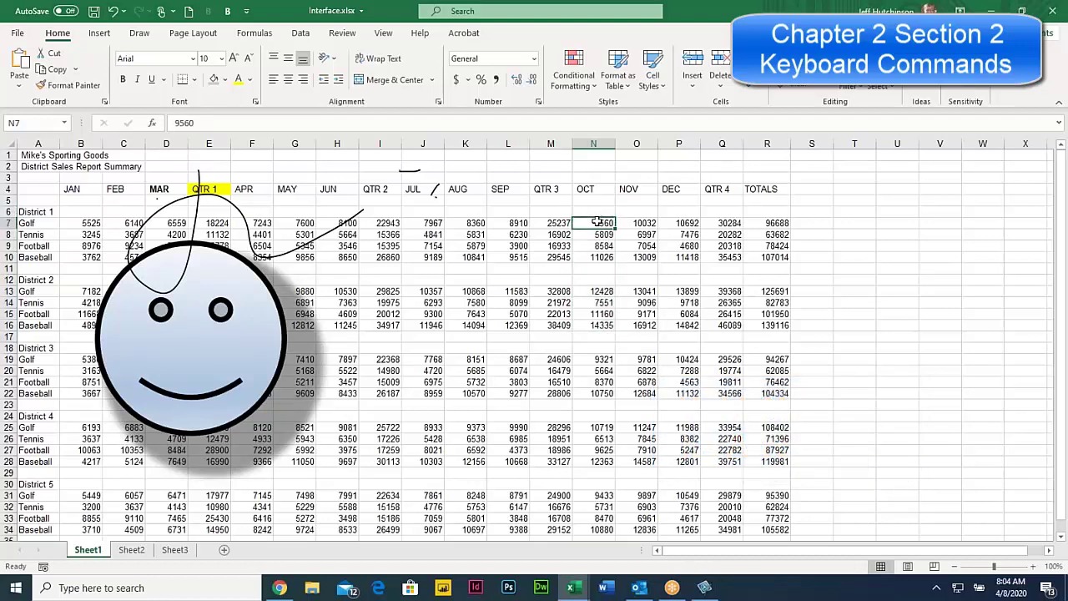
Extend the selection from N7 to cover N7:P10 and copy the District 1 OCT to DEC values.
{"action": "key", "text": "shift+Down"}
{"action": "key", "text": "shift+Down"}
{"action": "key", "text": "shift+Down"}
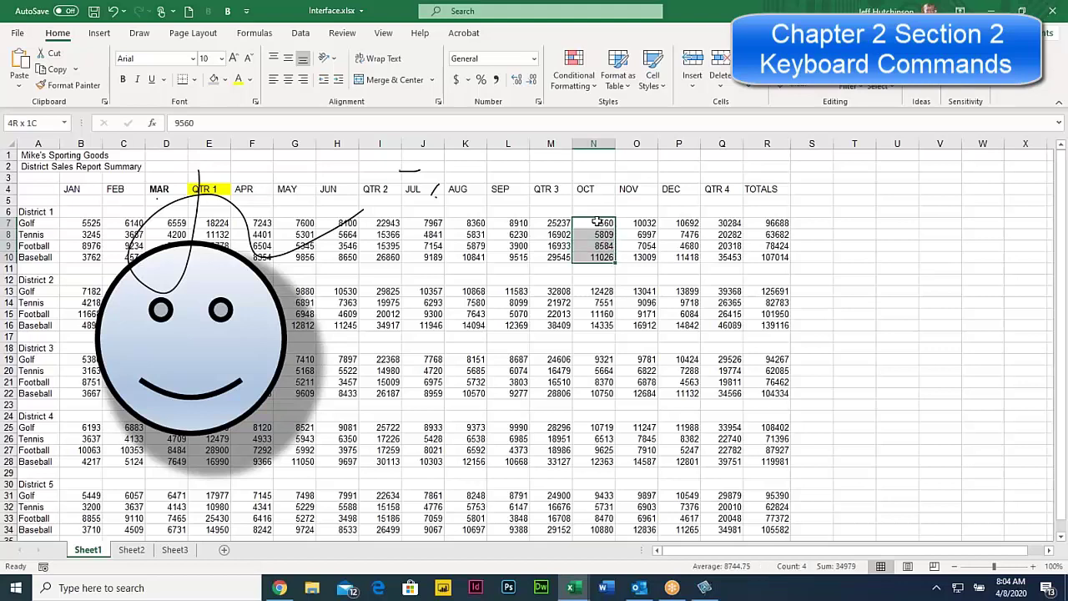
{"action": "key", "text": "shift+Right"}
{"action": "key", "text": "shift+Right"}
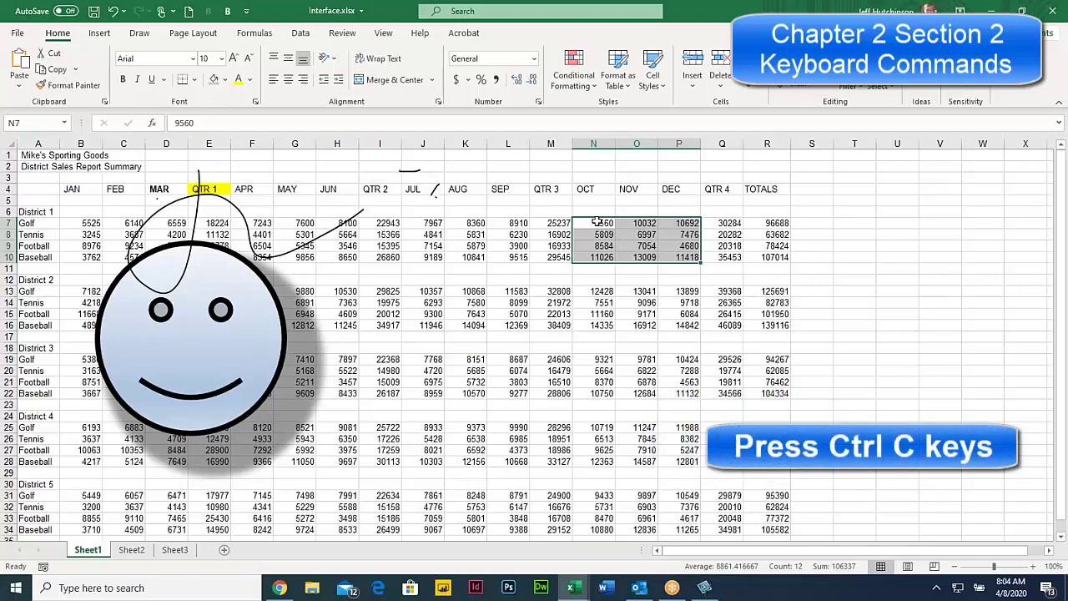
{"action": "key", "text": "ctrl+c"}
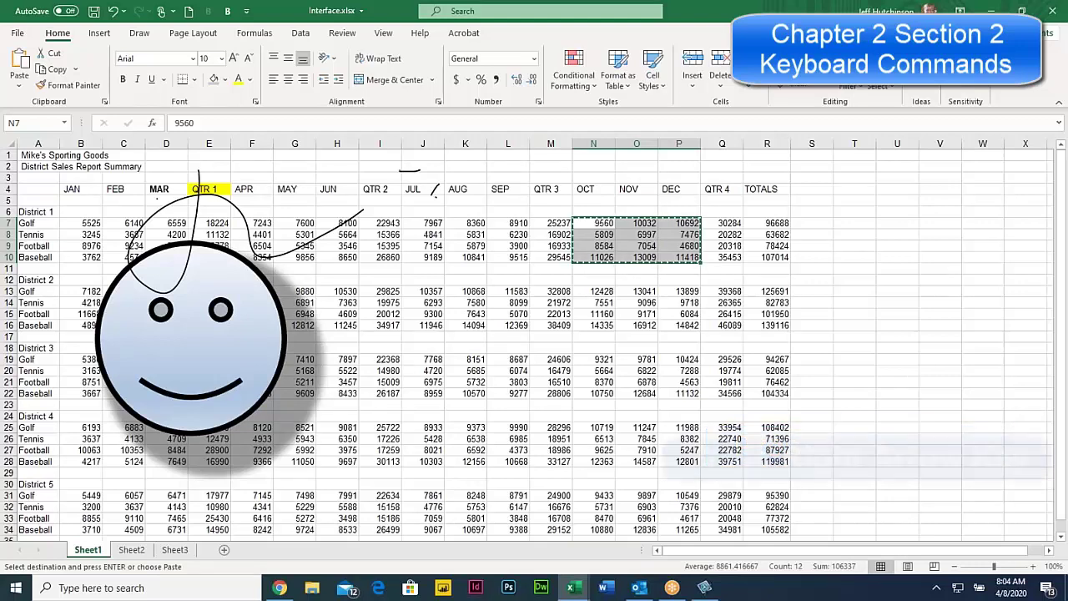
Paste the copied District 1 OCT to DEC values starting at T7 and end the copy mode.
{"action": "key", "text": "Right"}
{"action": "key", "text": "Right"}
{"action": "key", "text": "Right"}
{"action": "key", "text": "Right"}
{"action": "key", "text": "Right"}
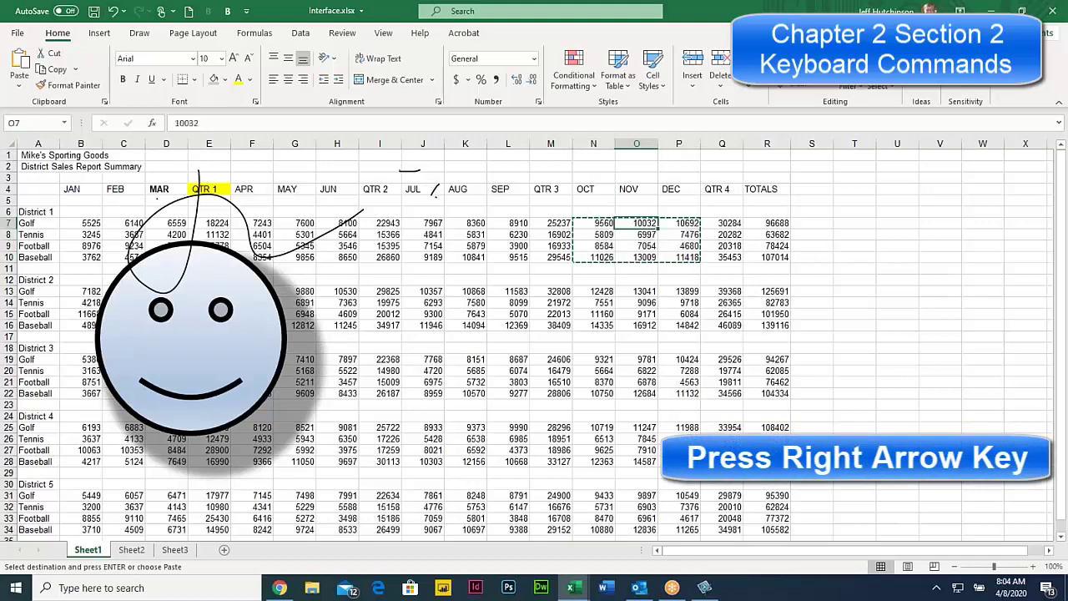
{"action": "key", "text": "Right"}
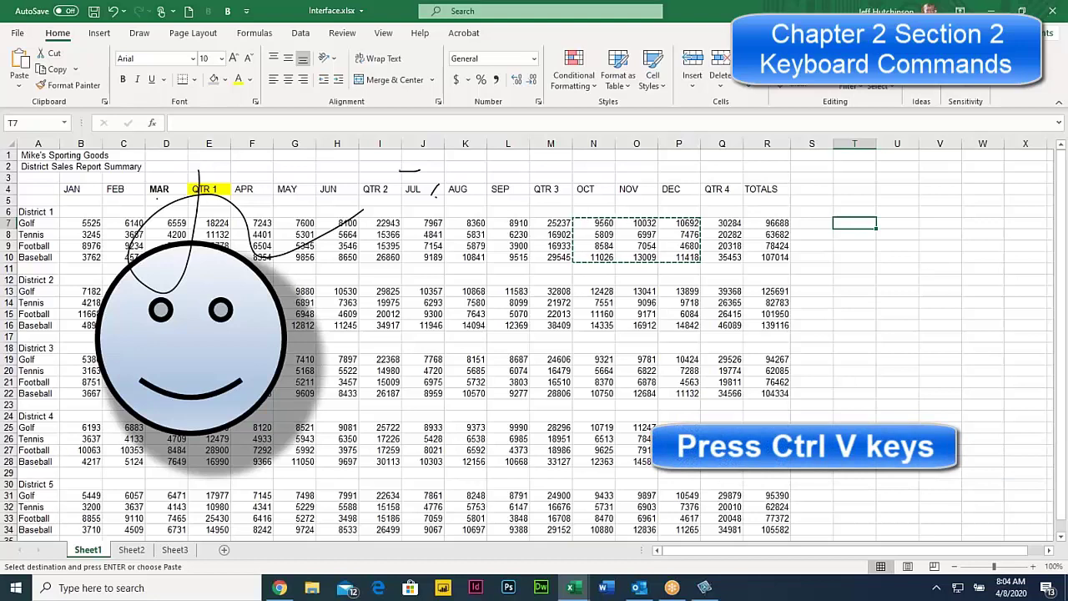
{"action": "key", "text": "ctrl+v"}
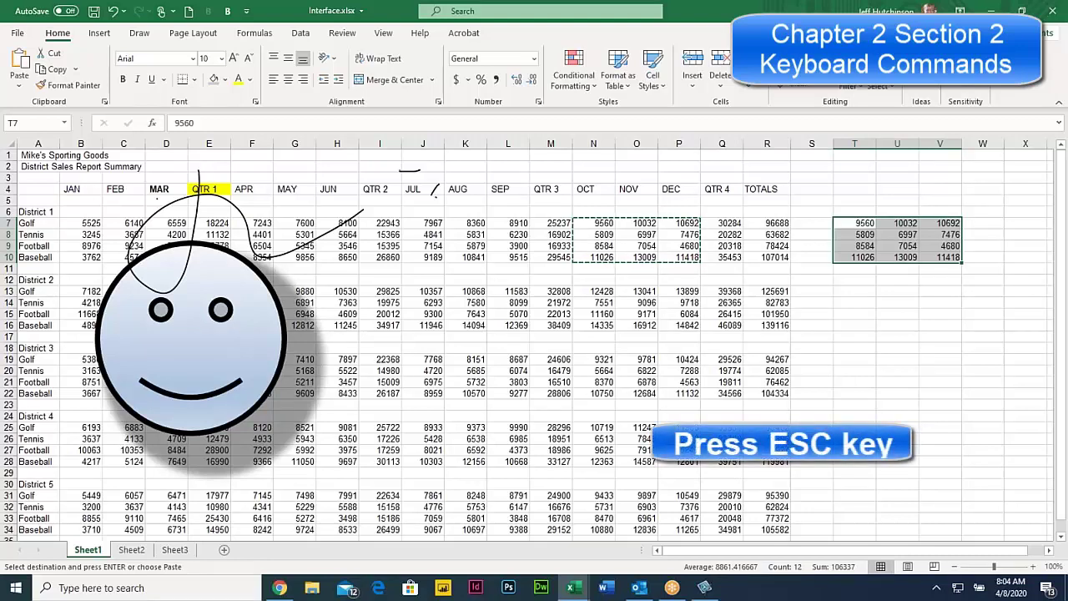
{"action": "key", "text": "Escape"}
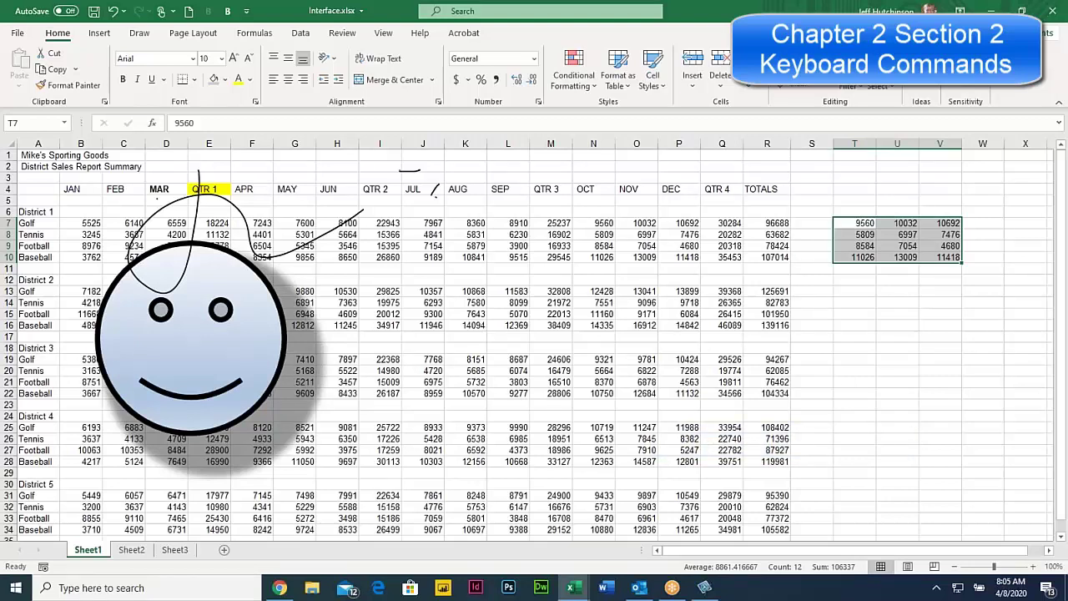
Move the active cell down to row 13 and across to N13, the District 2 Golf value for OCT.
{"action": "key", "text": "Down"}
{"action": "key", "text": "Down"}
{"action": "key", "text": "Down"}
{"action": "key", "text": "Down"}
{"action": "key", "text": "Down"}
{"action": "key", "text": "Down"}
{"action": "key", "text": "Left"}
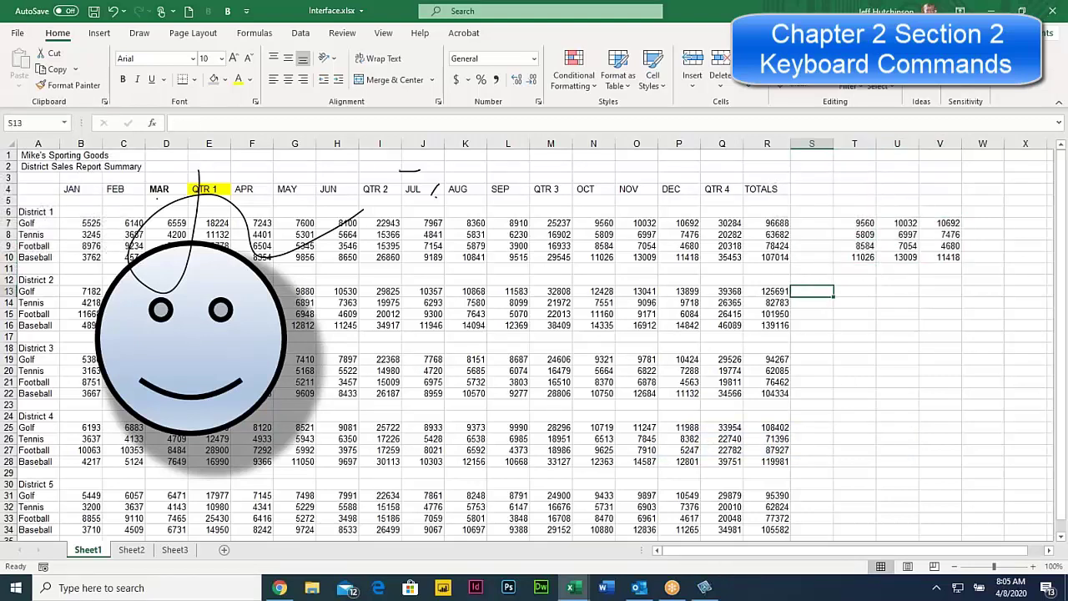
{"action": "key", "text": "Left"}
{"action": "key", "text": "Left"}
{"action": "key", "text": "Left"}
{"action": "key", "text": "Left"}
{"action": "key", "text": "Left"}
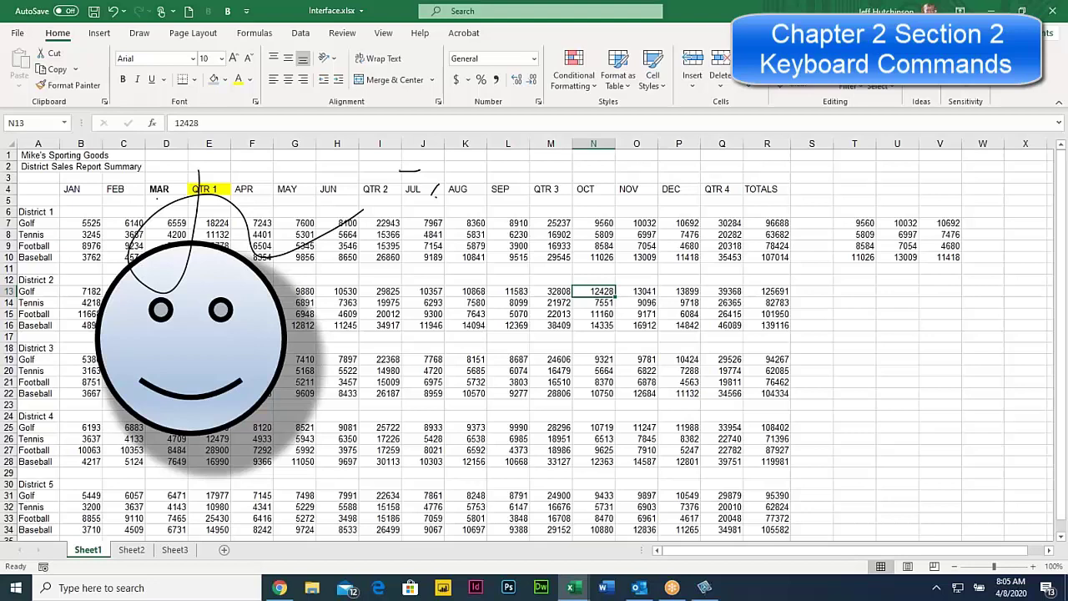
Extend the selection from N13 to cover N13:P16 and copy the District 2 OCT to DEC values.
{"action": "key", "text": "shift+Down"}
{"action": "key", "text": "shift+Down"}
{"action": "key", "text": "shift+Down"}
{"action": "key", "text": "shift+Right"}
{"action": "key", "text": "shift+Right"}
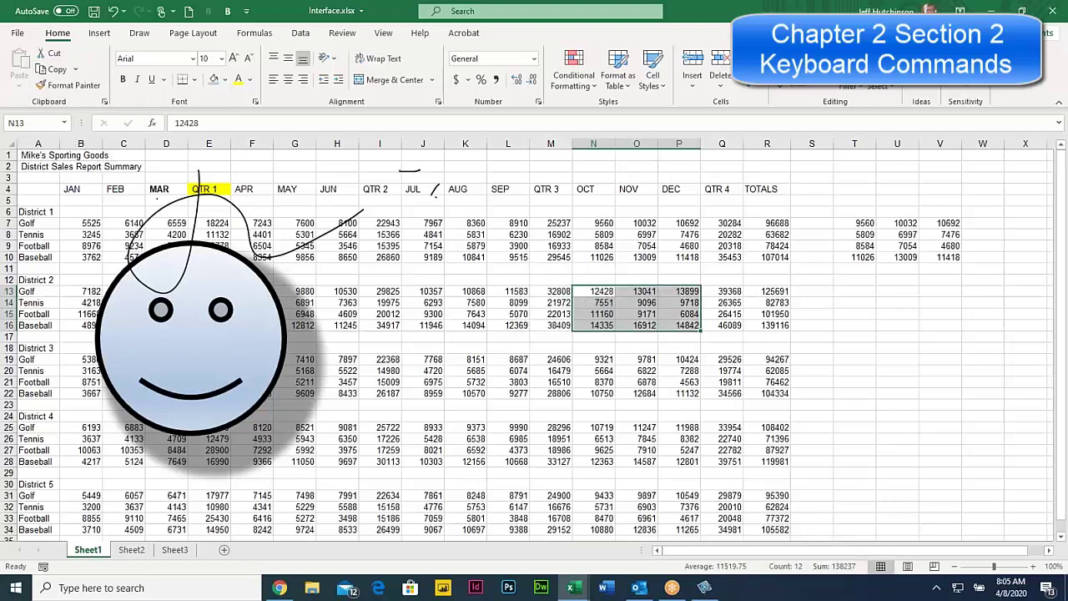
{"action": "key", "text": "ctrl+c"}
Move to T13 and paste the copied District 2 values there.
{"action": "key", "text": "Right"}
{"action": "key", "text": "Right"}
{"action": "key", "text": "Right"}
{"action": "key", "text": "Right"}
{"action": "key", "text": "Right"}
{"action": "key", "text": "Right"}
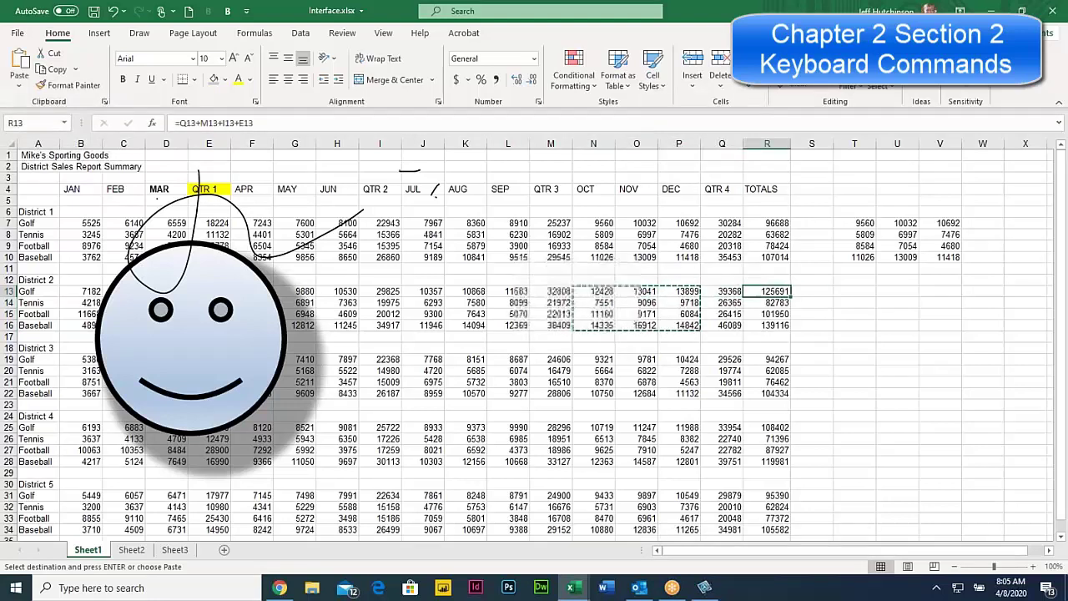
{"action": "key", "text": "ctrl+v"}
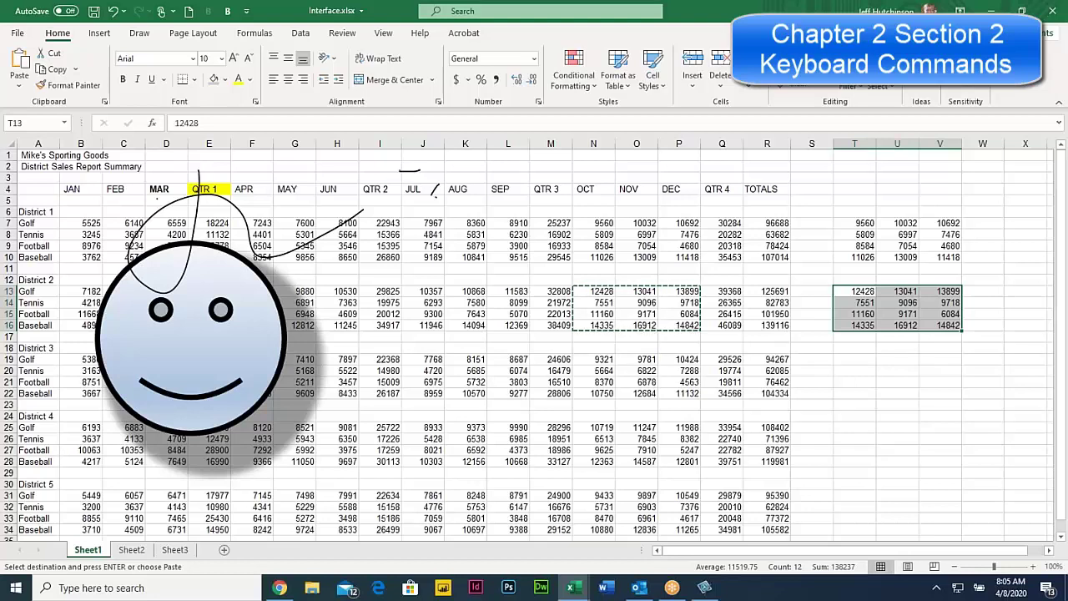
Return the active cell to N13, step down to N16 and back up, and end the copy mode.
{"action": "key", "text": "Left"}
{"action": "key", "text": "Left"}
{"action": "key", "text": "Left"}
{"action": "key", "text": "Left"}
{"action": "key", "text": "Left"}
{"action": "key", "text": "Left"}
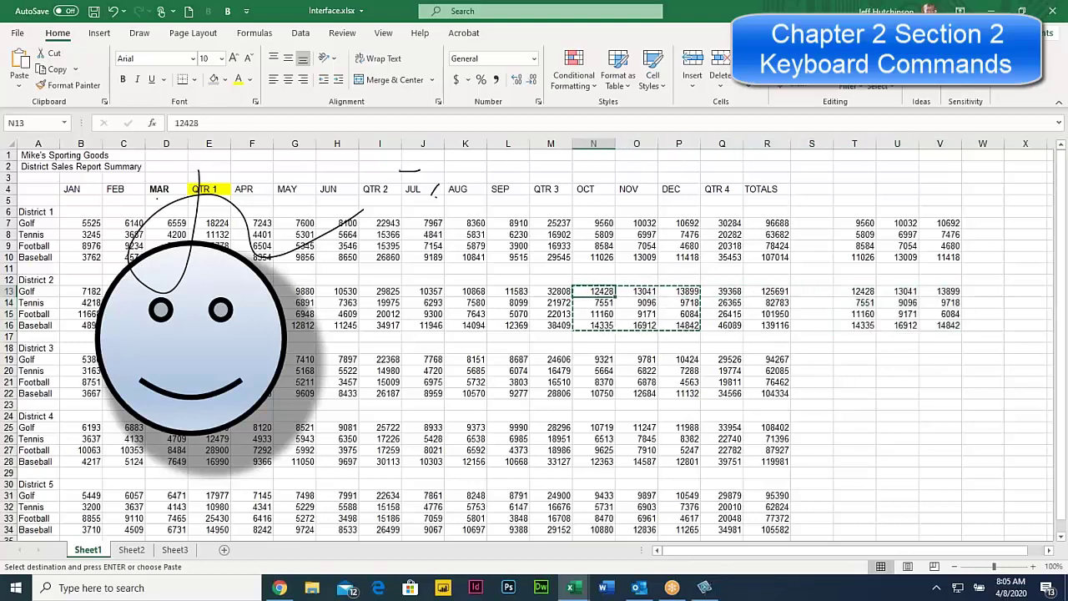
{"action": "key", "text": "Down"}
{"action": "key", "text": "Down"}
{"action": "key", "text": "Down"}
{"action": "key", "text": "Up"}
{"action": "key", "text": "Up"}
{"action": "key", "text": "Up"}
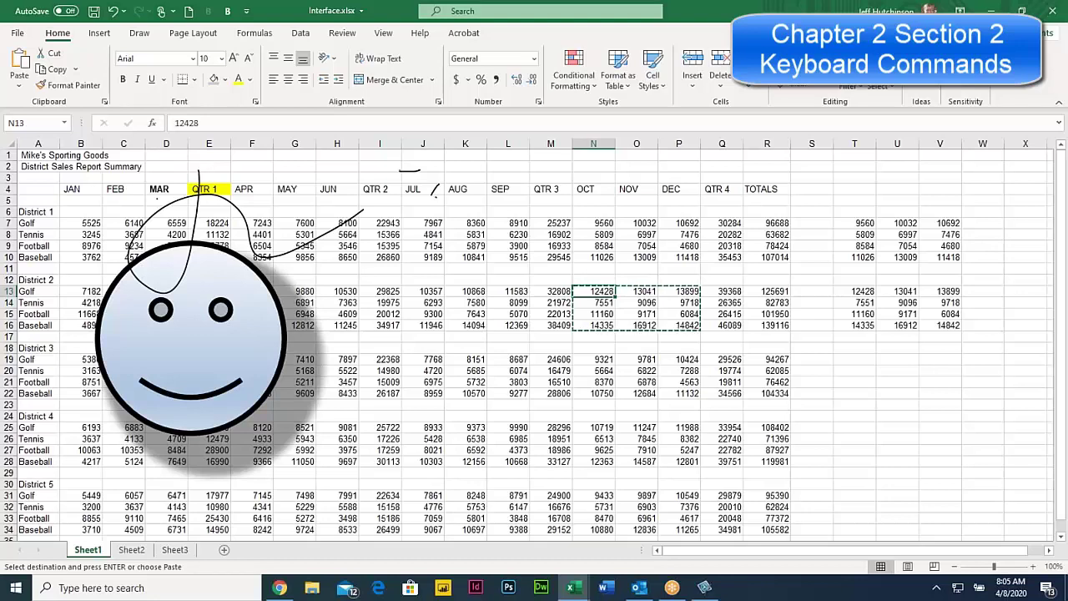
{"action": "key", "text": "Escape"}
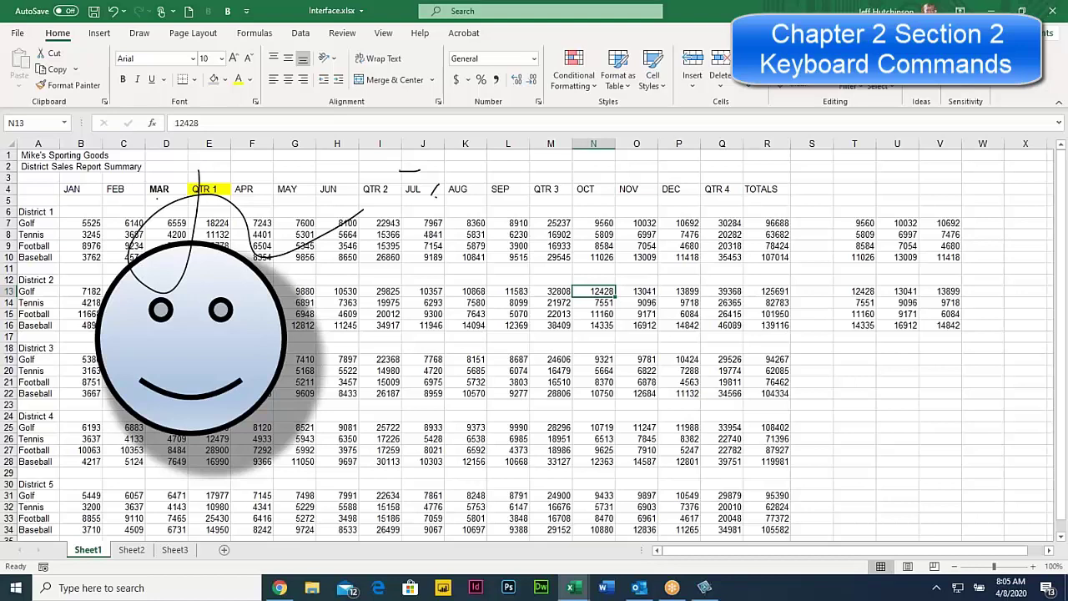
Undo the District 2 and District 1 pastes and the smiley face and ink curve moves, and redo all of them.
{"action": "mouse_move", "coordinate": [83, 5]}
{"action": "left_mouse_down"}
{"action": "mouse_move", "coordinate": [101, 73]}
{"action": "mouse_move", "coordinate": [146, 6]}
{"action": "mouse_move", "coordinate": [117, 12]}
{"action": "left_mouse_up"}
{"action": "left_click", "coordinate": [553, 233]}
{"action": "left_click", "coordinate": [557, 221]}
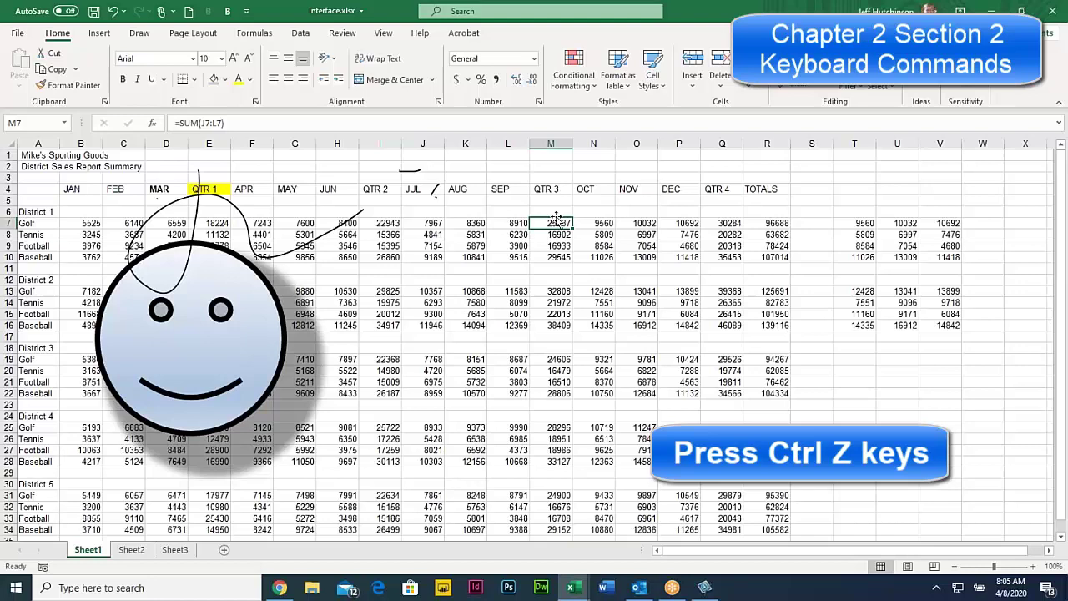
{"action": "key", "text": "ctrl+z"}
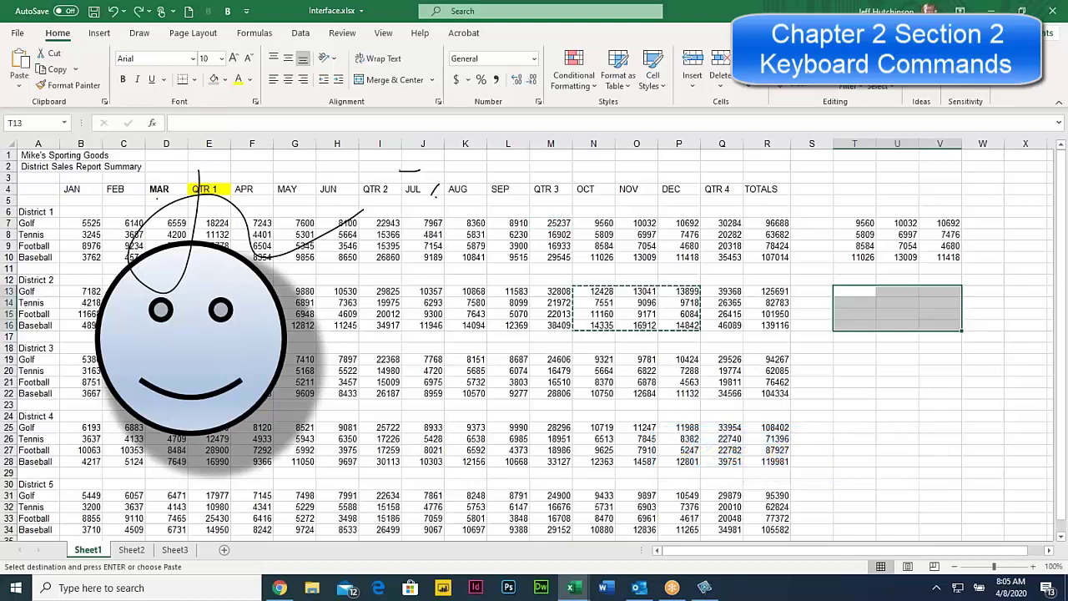
{"action": "key", "text": "ctrl+z"}
{"action": "key", "text": "ctrl+z"}
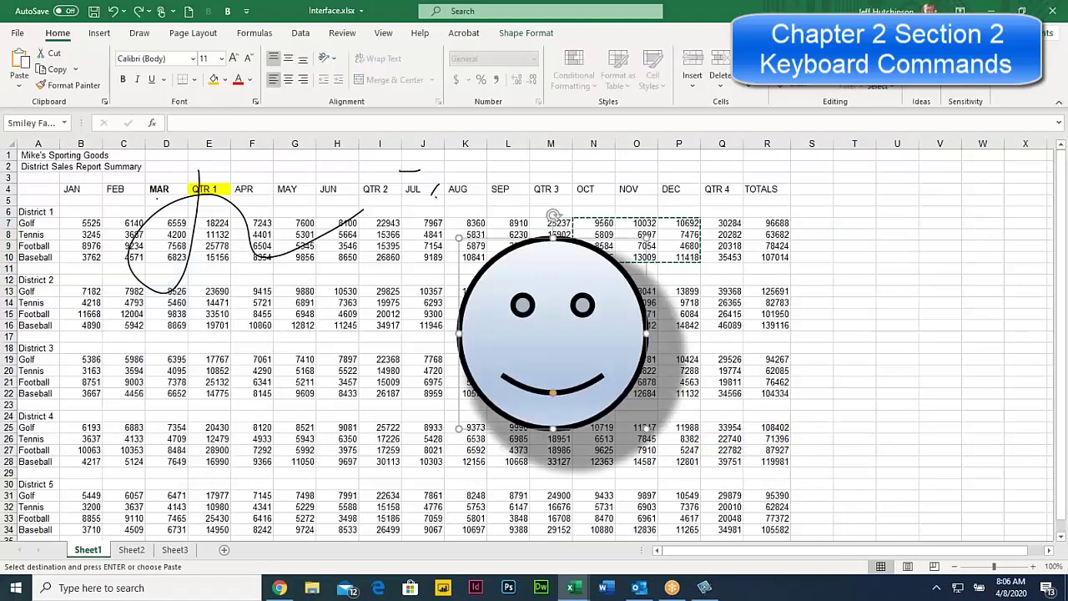
{"action": "key", "text": "ctrl+z"}
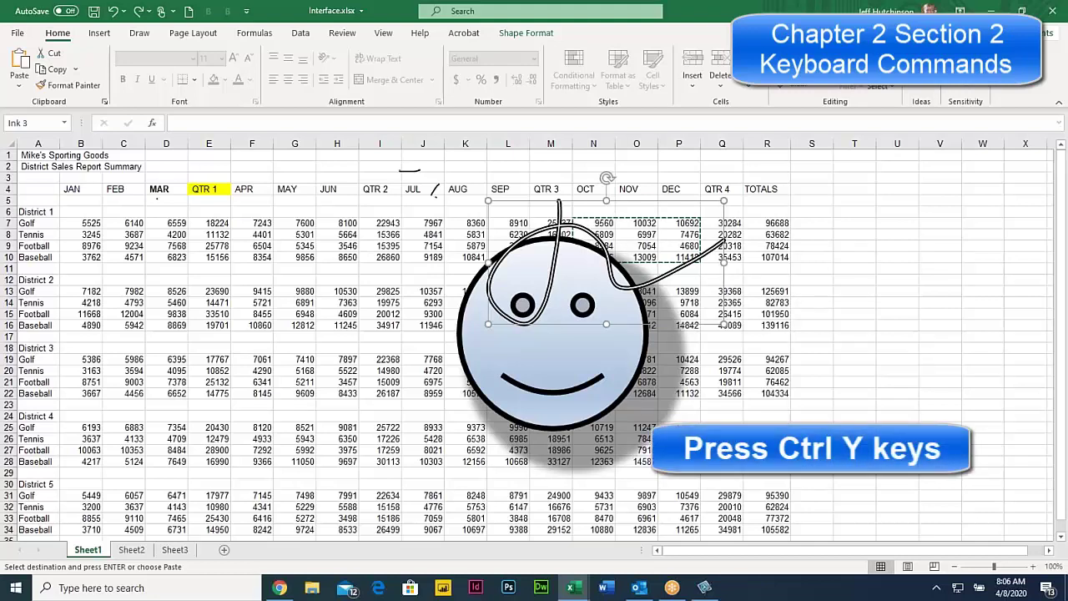
{"action": "key", "text": "ctrl+y"}
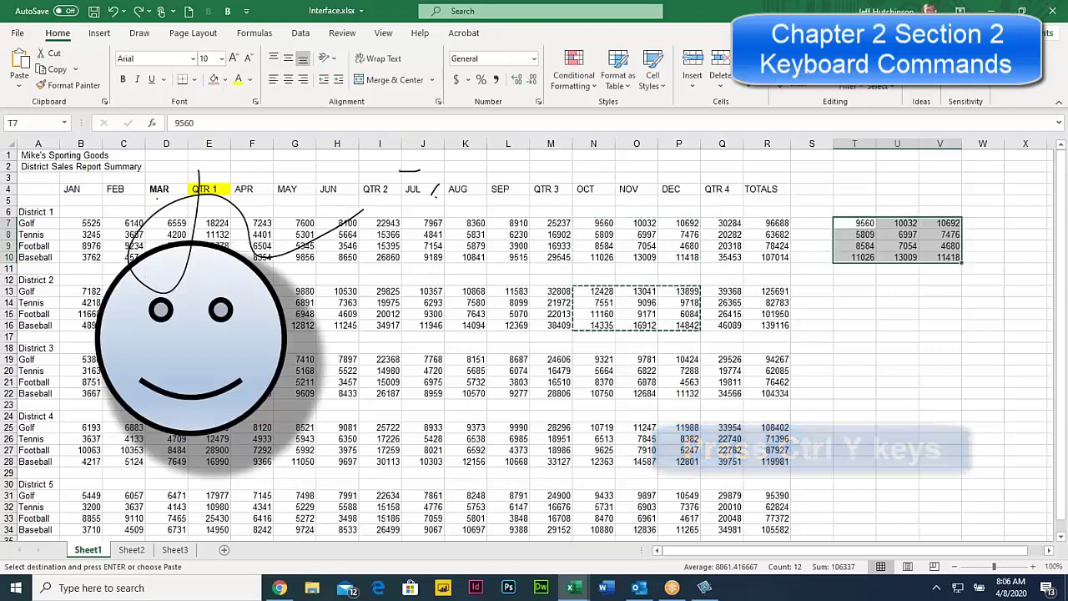
{"action": "key", "text": "ctrl+y"}
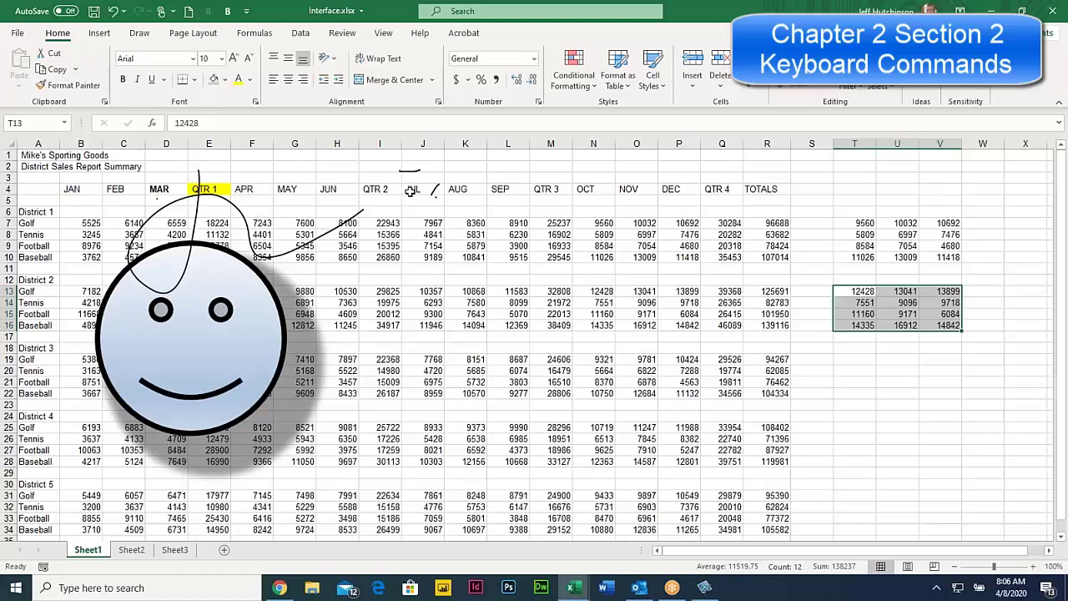
Fill the value in T16 down through T23.
{"action": "left_click", "coordinate": [863, 323]}
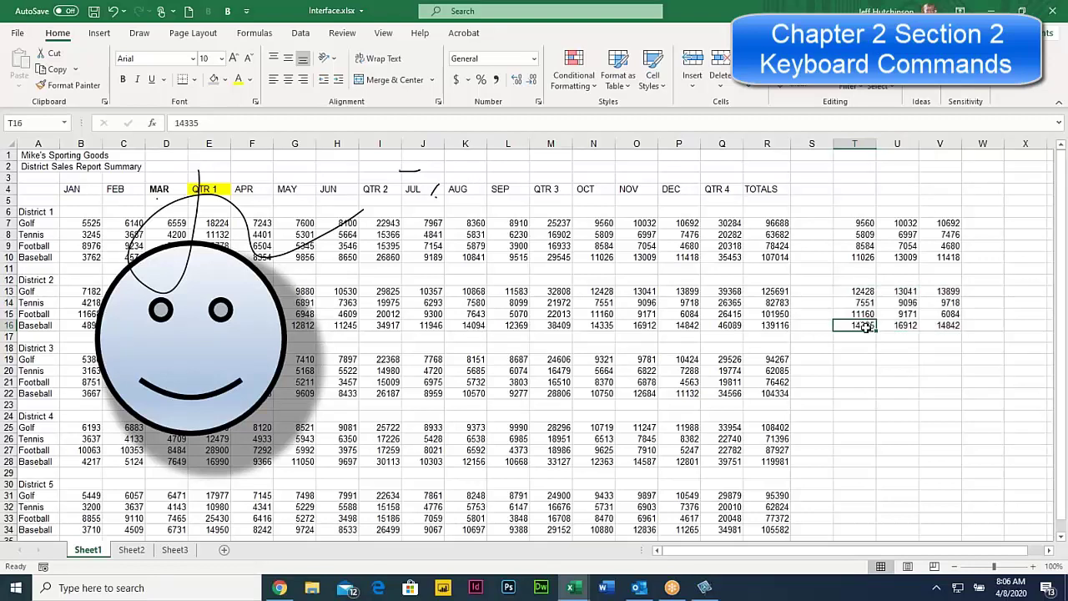
{"action": "left_click_drag", "start_coordinate": [866, 325], "coordinate": [859, 404]}
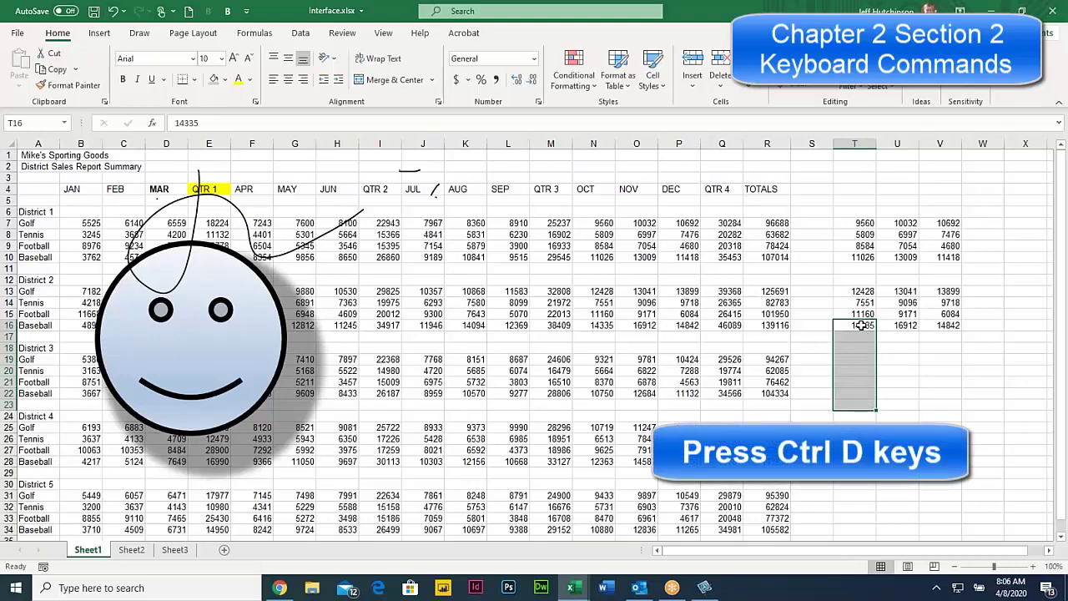
{"action": "key", "text": "ctrl+d"}
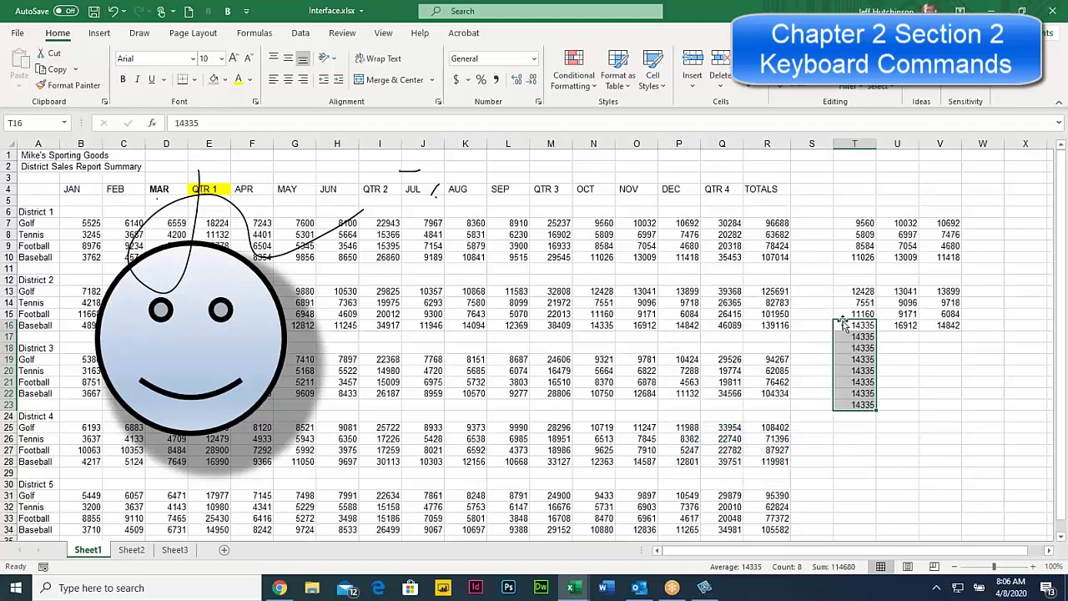
Switch to the Excel365 Level1 PDF in Chrome and find section 2.10 Navigation.
{"action": "left_click", "coordinate": [279, 587]}
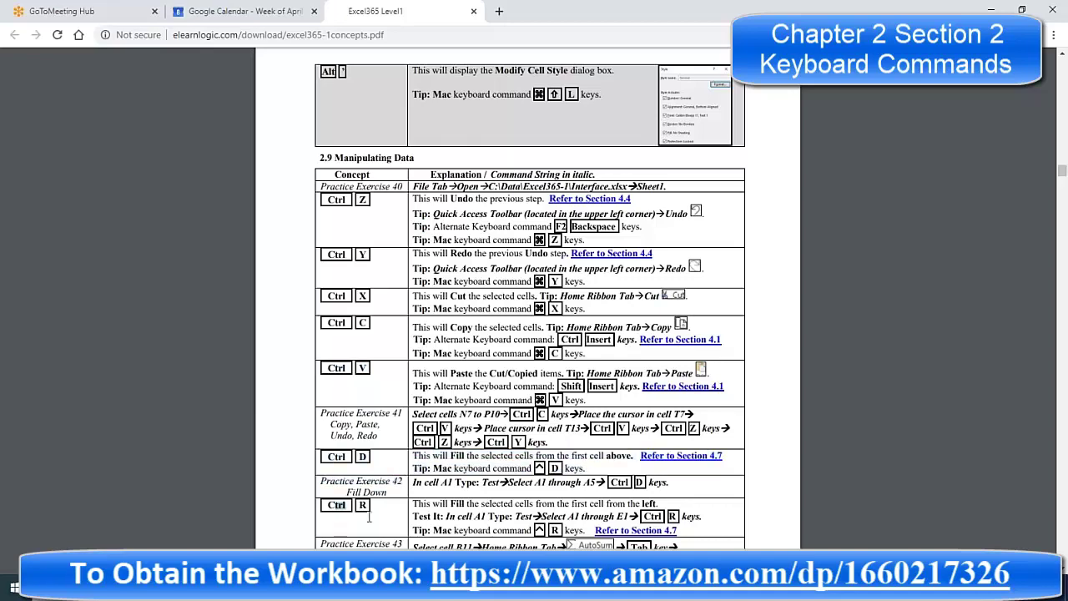
{"action": "scroll", "coordinate": [384, 511], "scroll_direction": "down", "scroll_amount": 3}
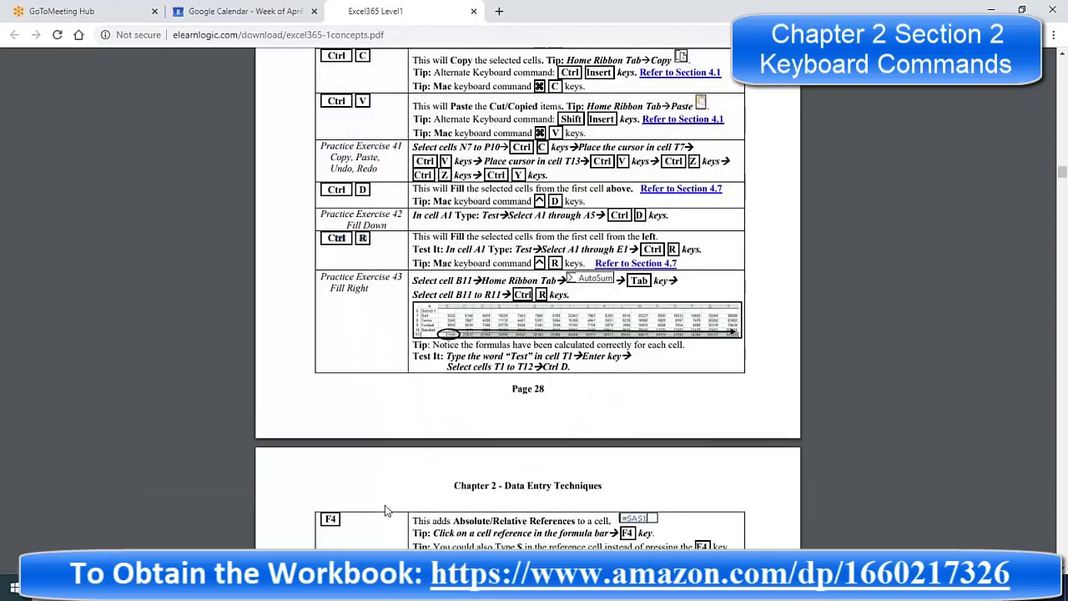
{"action": "scroll", "coordinate": [385, 505], "scroll_direction": "down", "scroll_amount": 2}
{"action": "scroll", "coordinate": [385, 504], "scroll_direction": "down", "scroll_amount": 4}
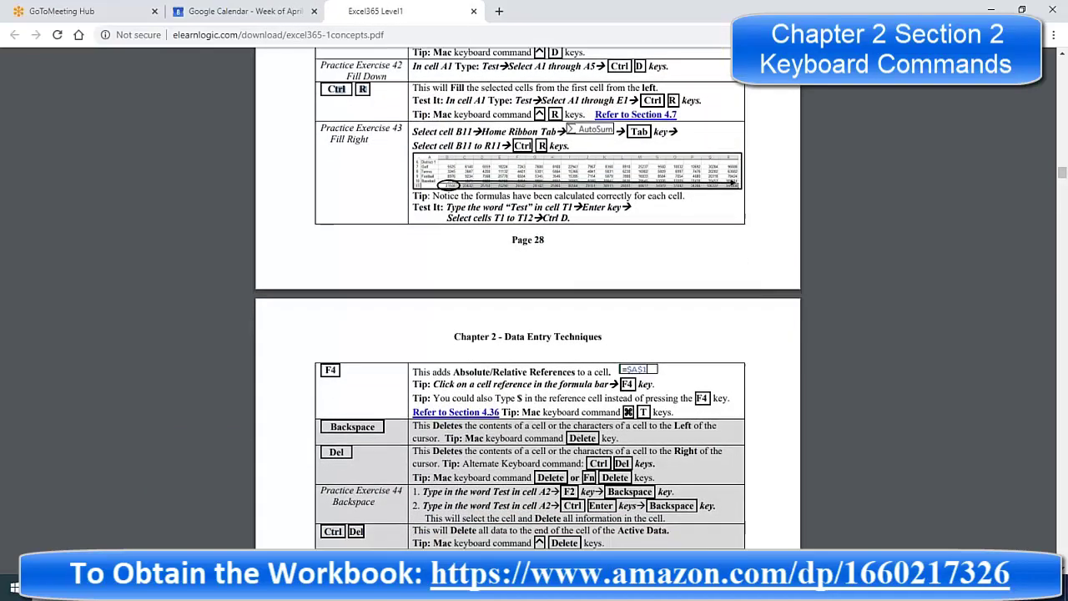
{"action": "scroll", "coordinate": [384, 504], "scroll_direction": "down", "scroll_amount": 6}
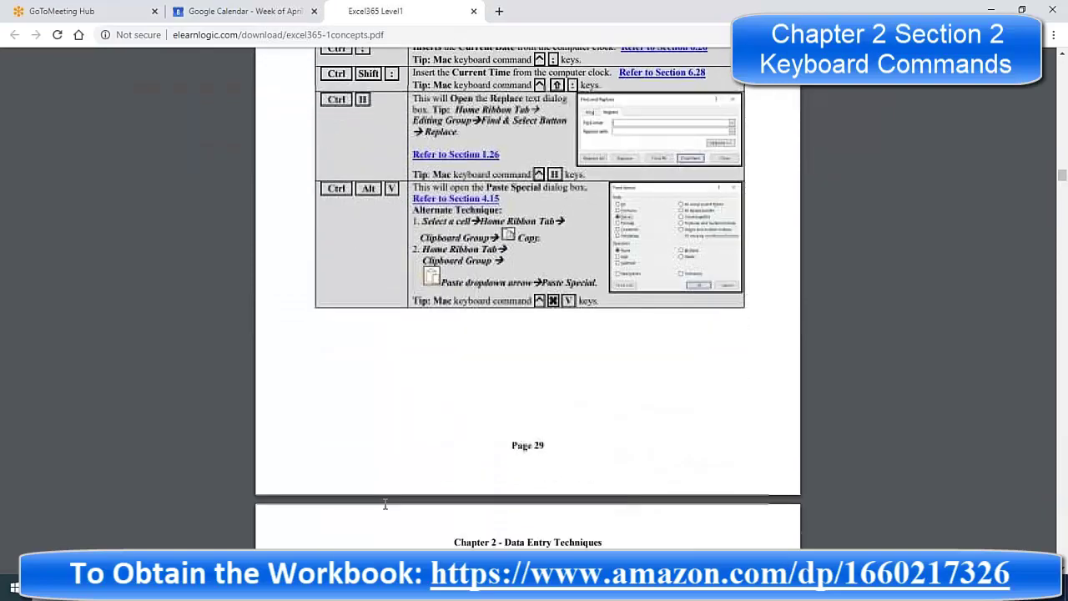
{"action": "scroll", "coordinate": [384, 504], "scroll_direction": "down", "scroll_amount": 2}
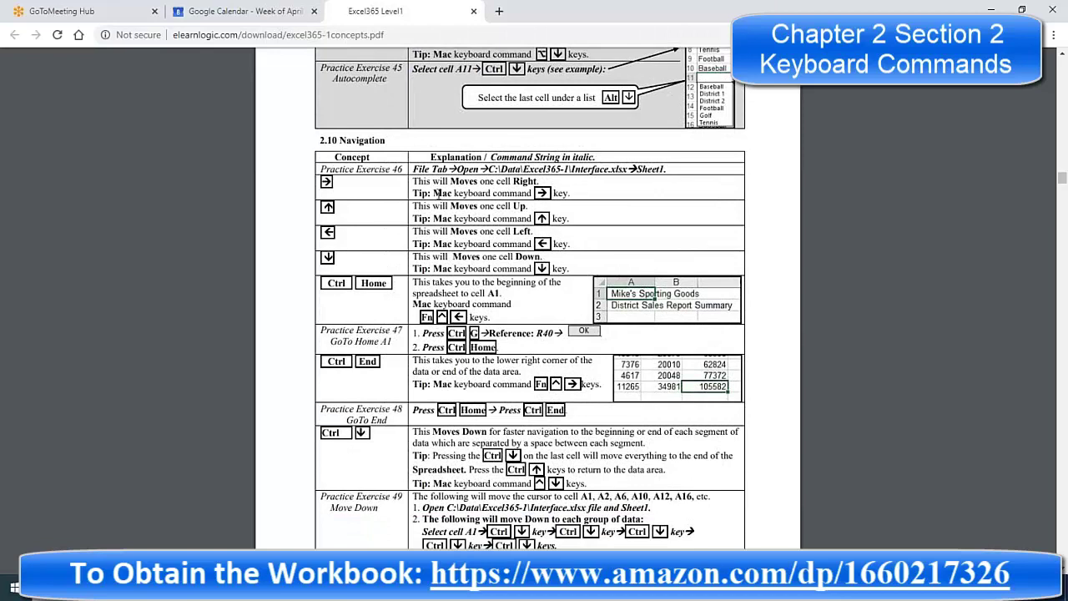
Examine the navigation commands for single-cell moves, going to A1, going to the end of the data and moving down by data segment.
{"action": "left_click_drag", "start_coordinate": [413, 181], "coordinate": [558, 240]}
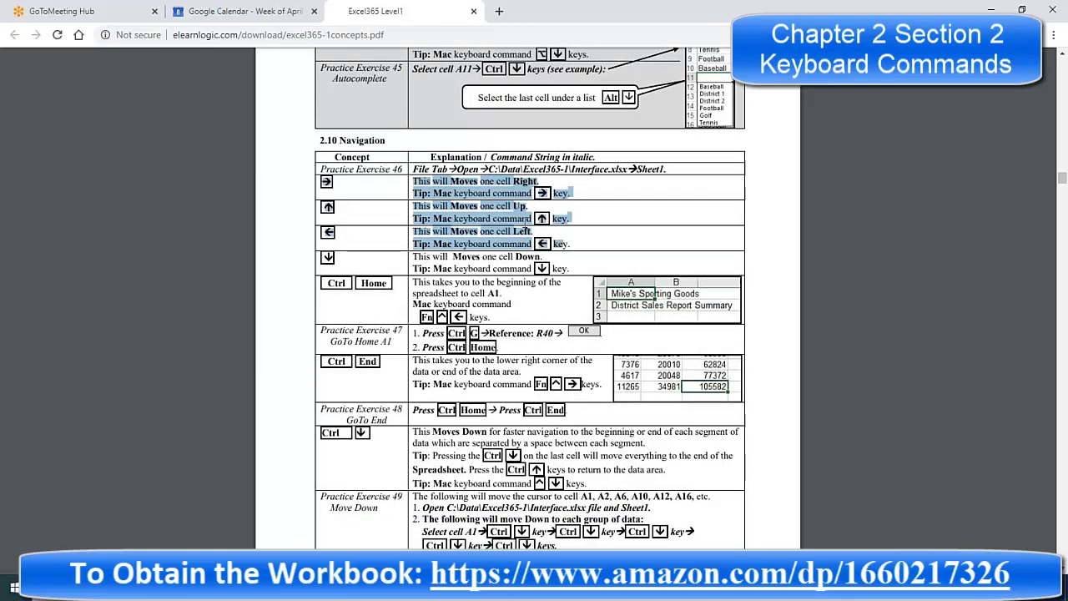
{"action": "left_click_drag", "start_coordinate": [335, 282], "coordinate": [400, 287]}
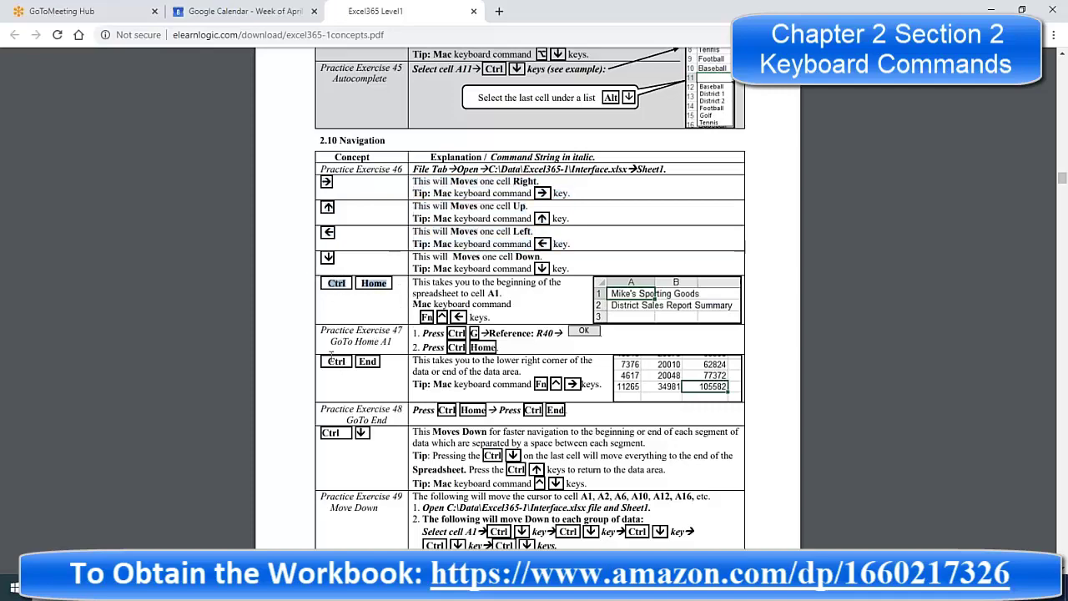
{"action": "left_click_drag", "start_coordinate": [331, 357], "coordinate": [380, 361]}
{"action": "scroll", "coordinate": [371, 399], "scroll_direction": "down", "scroll_amount": 3}
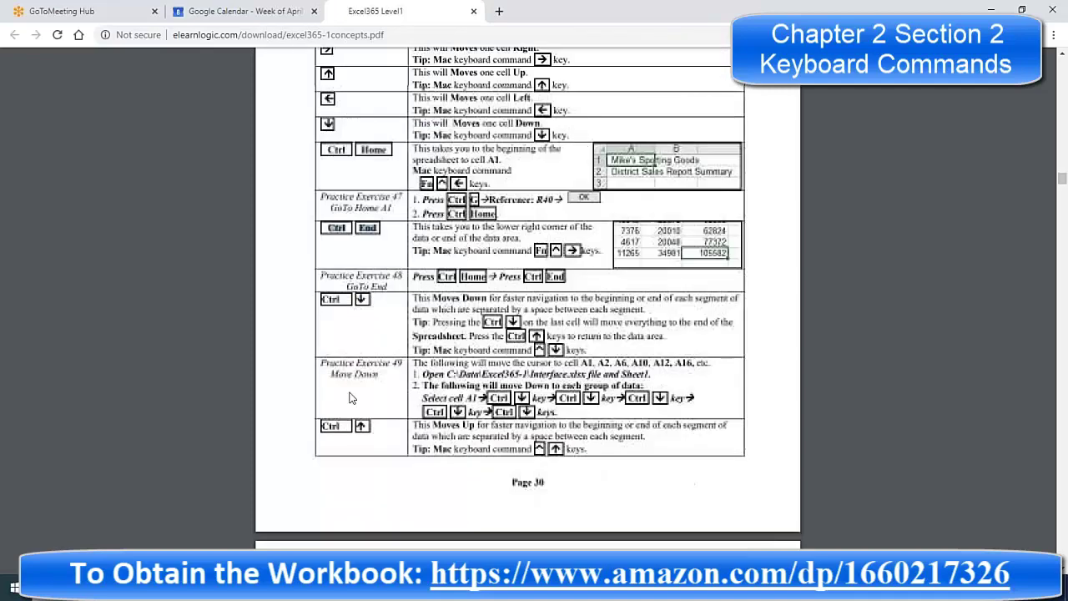
{"action": "left_click_drag", "start_coordinate": [321, 297], "coordinate": [369, 300]}
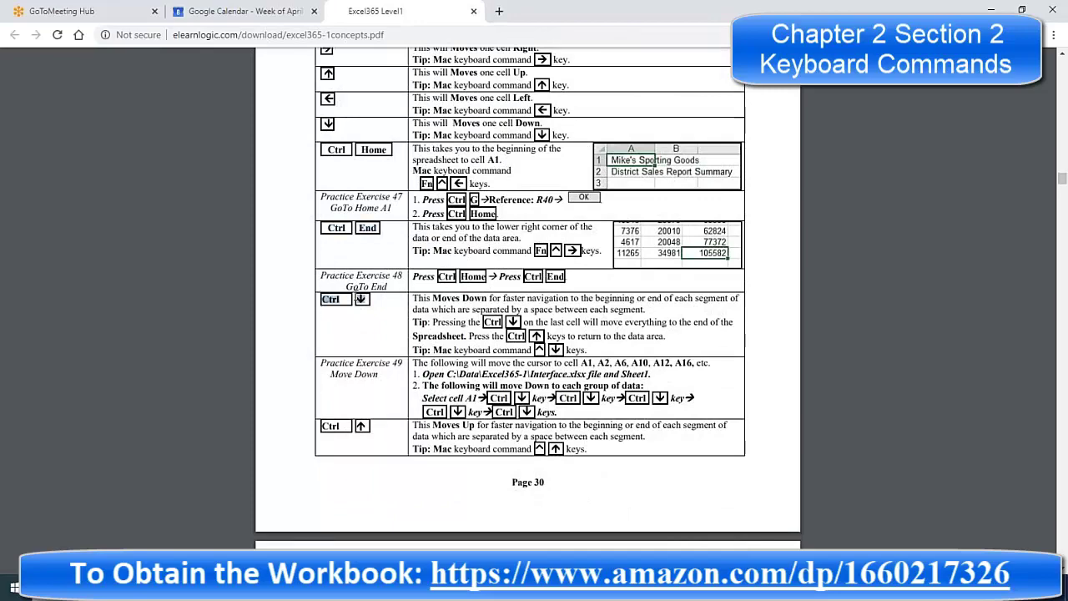
Find section 2.11 Selecting Cells and examine its commands, from selecting the current region to accelerated selection by data segment.
{"action": "scroll", "coordinate": [373, 417], "scroll_direction": "down", "scroll_amount": 5}
{"action": "scroll", "coordinate": [372, 418], "scroll_direction": "down", "scroll_amount": 8}
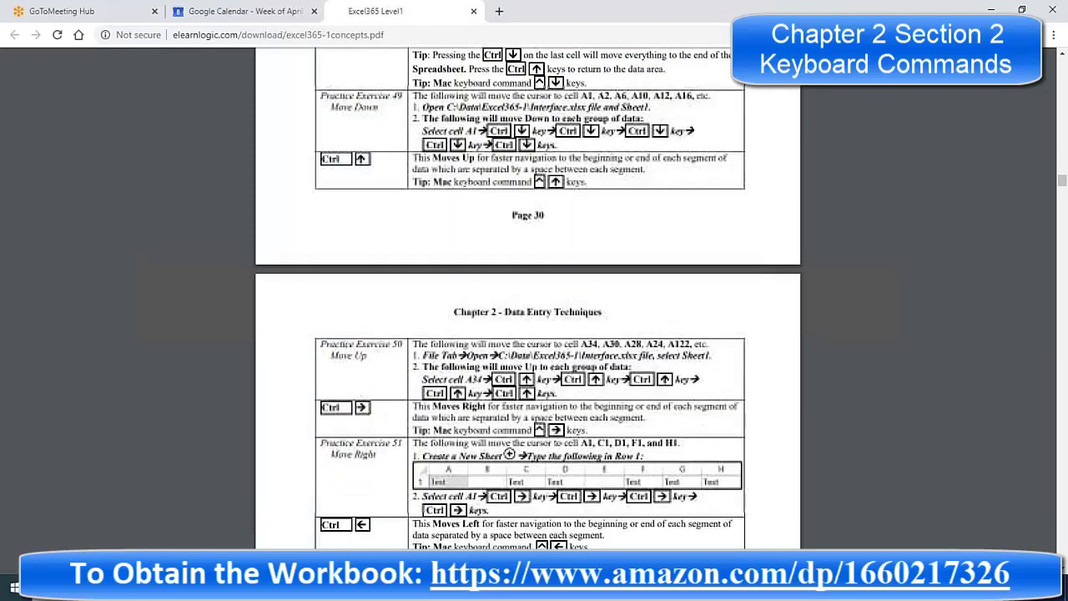
{"action": "scroll", "coordinate": [372, 417], "scroll_direction": "down", "scroll_amount": 20}
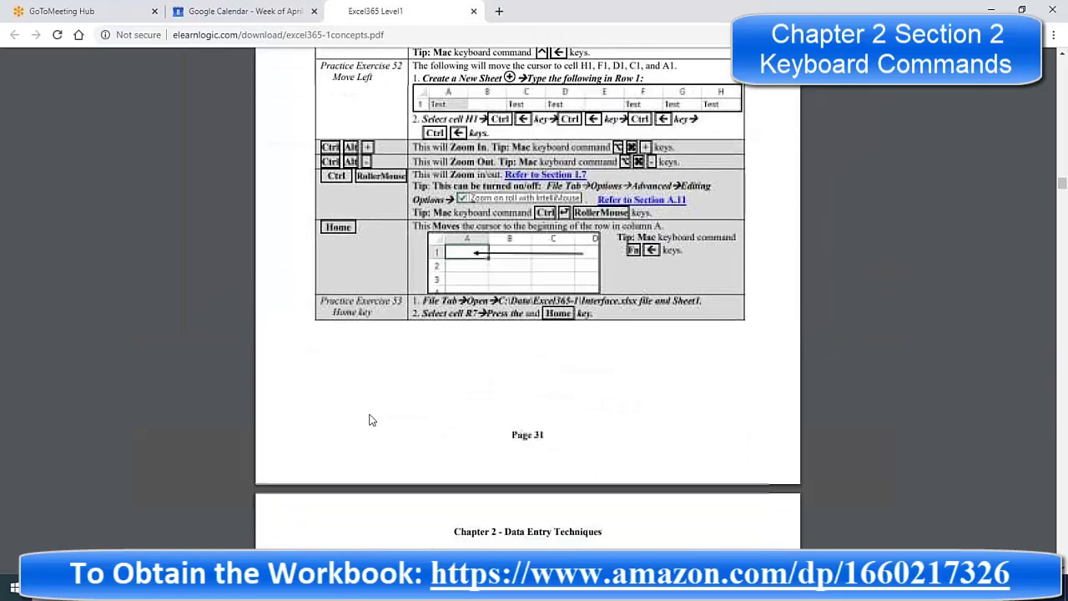
{"action": "scroll", "coordinate": [373, 417], "scroll_direction": "down", "scroll_amount": 4}
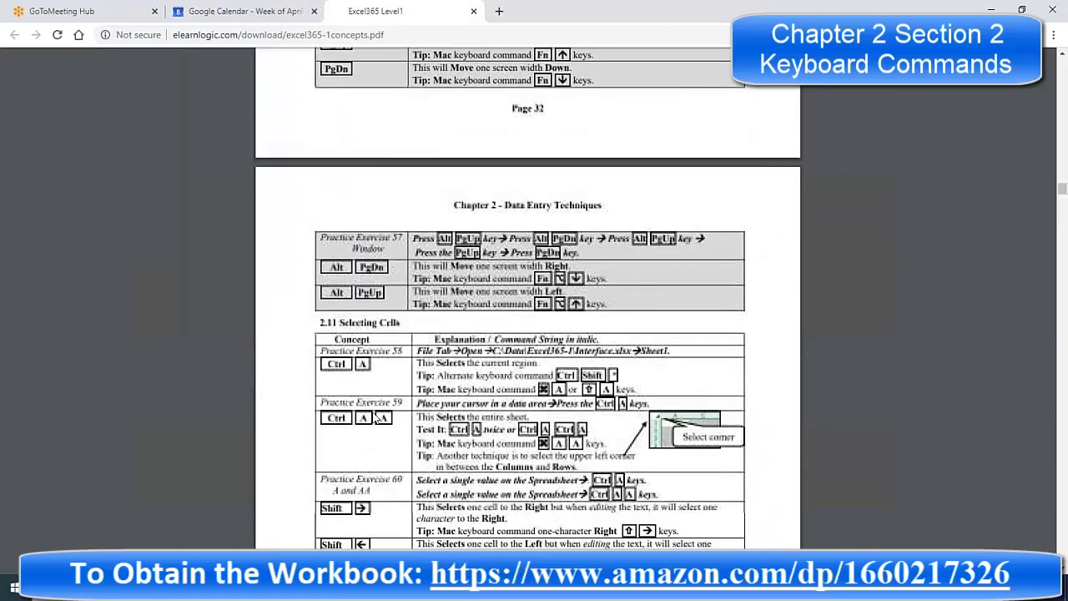
{"action": "scroll", "coordinate": [384, 317], "scroll_direction": "down", "scroll_amount": 3}
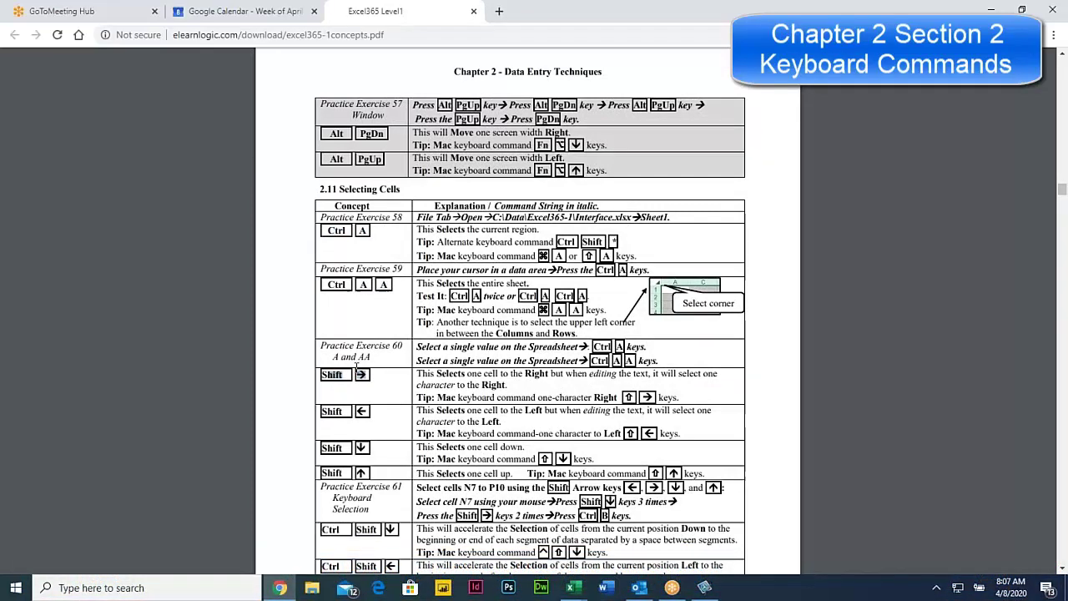
{"action": "scroll", "coordinate": [338, 384], "scroll_direction": "down", "scroll_amount": 3}
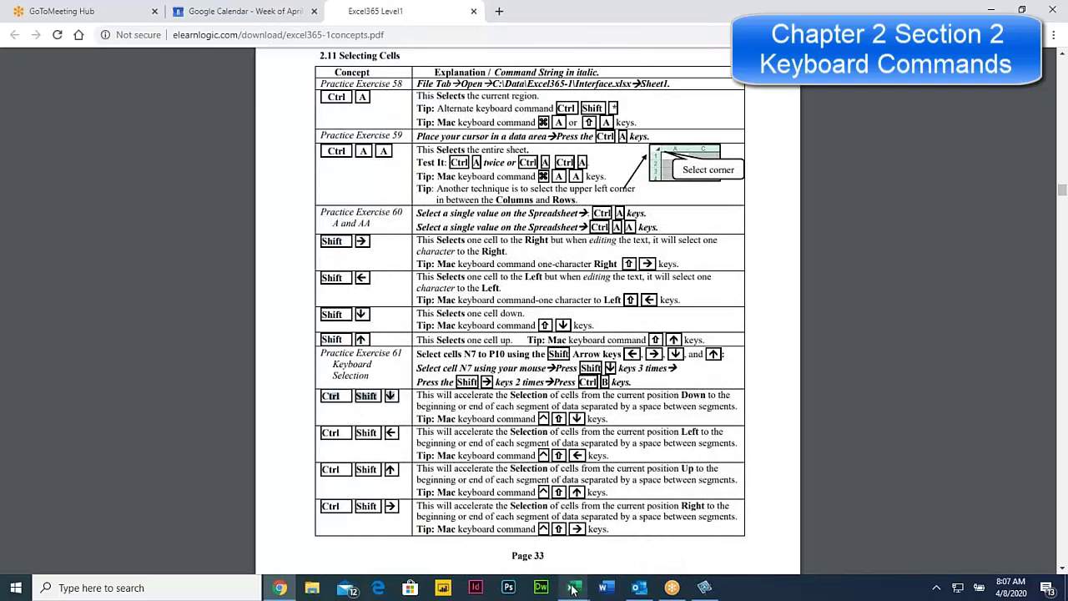
Switch to the Interface.xlsx workbook in Excel and move one cell at a time from K7 down to K10, and up to K5.
{"action": "mouse_move", "coordinate": [572, 588]}
{"action": "left_click", "coordinate": [200, 541]}
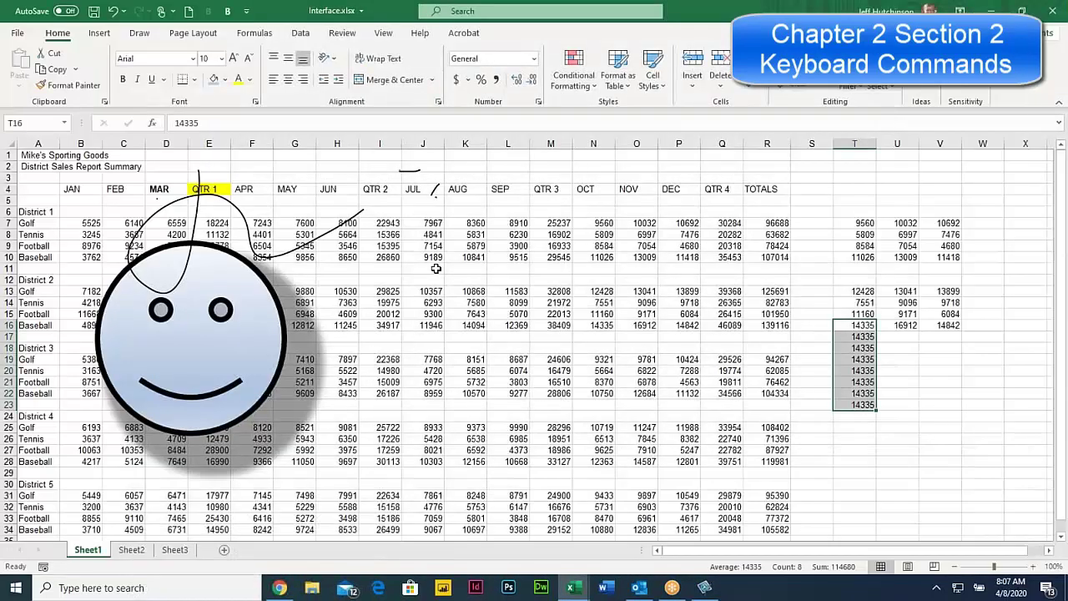
{"action": "left_click", "coordinate": [477, 215]}
{"action": "left_click", "coordinate": [475, 223]}
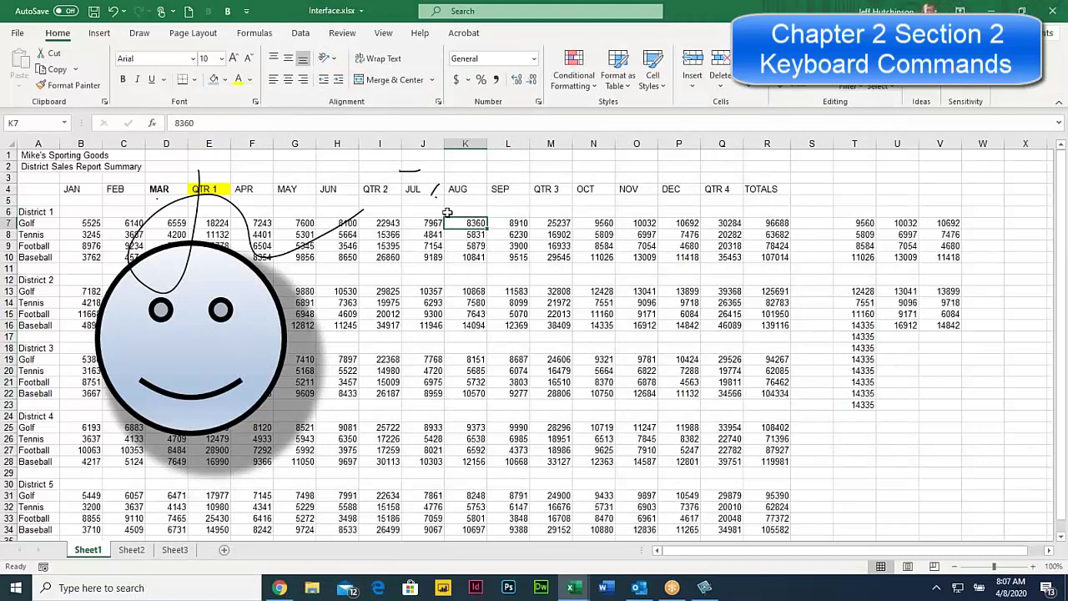
{"action": "key", "text": "Down"}
{"action": "key", "text": "Down"}
{"action": "key", "text": "Down"}
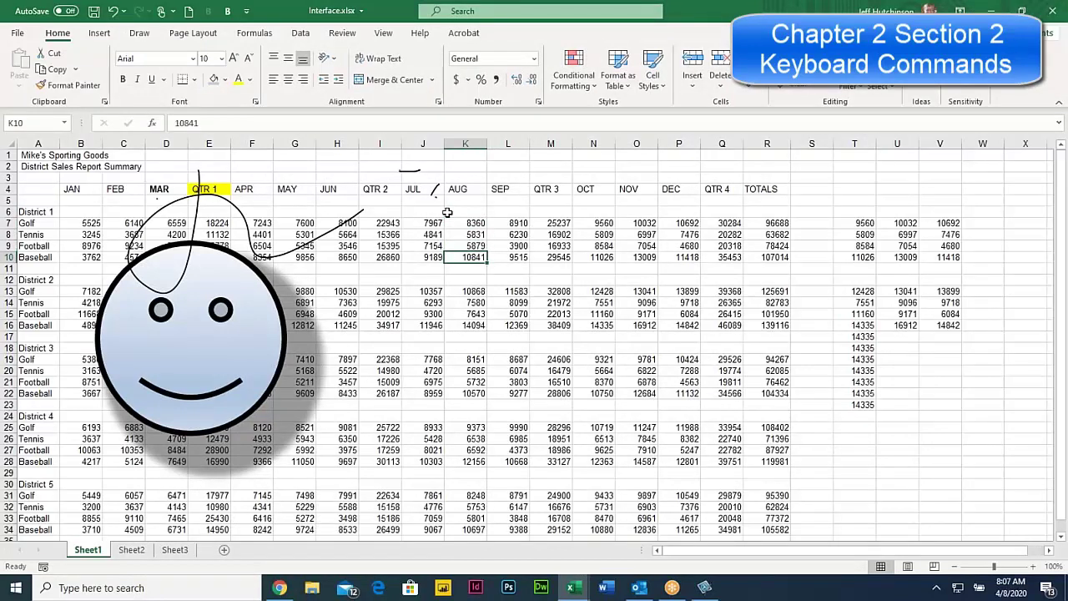
{"action": "key", "text": "Up"}
{"action": "key", "text": "Up"}
{"action": "key", "text": "Up"}
{"action": "key", "text": "Up"}
{"action": "key", "text": "Up"}
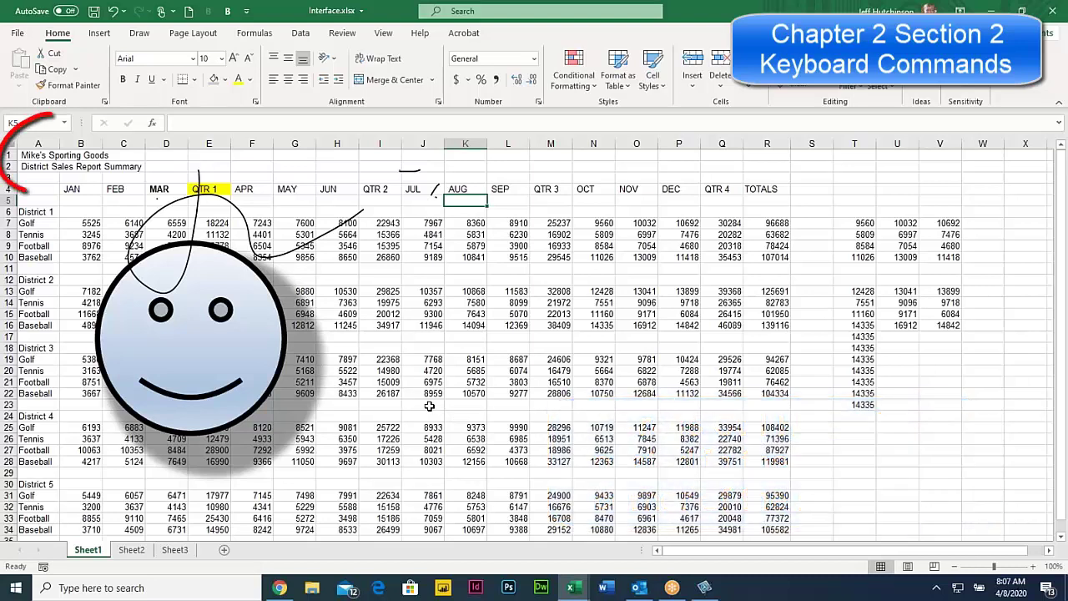
Go directly to cell A1, and from there to the last cell of the sheet's used range.
{"action": "key", "text": "ctrl+Home"}
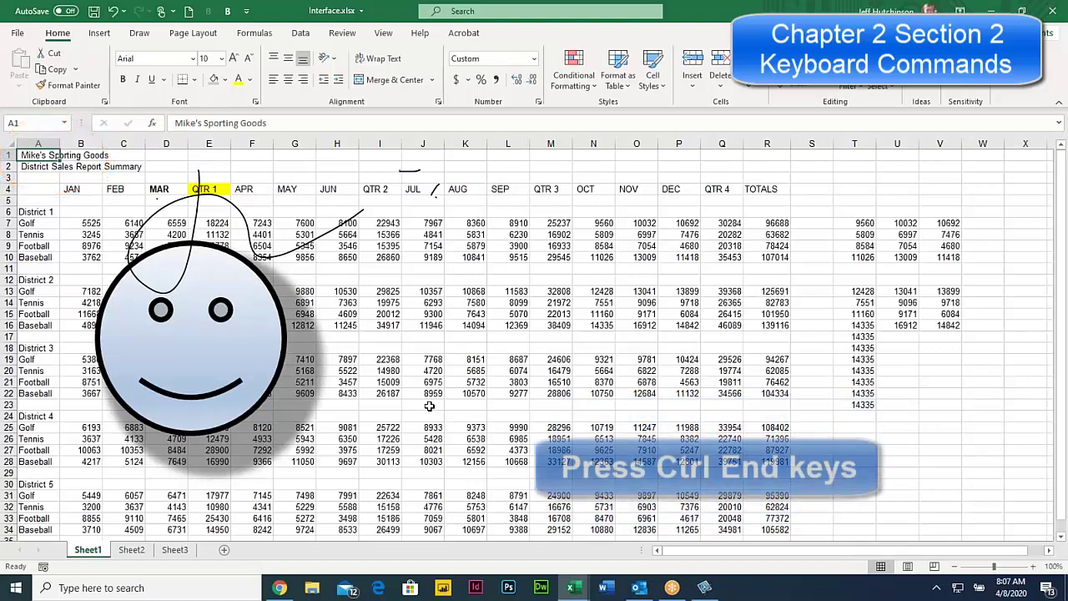
{"action": "key", "text": "ctrl+End"}
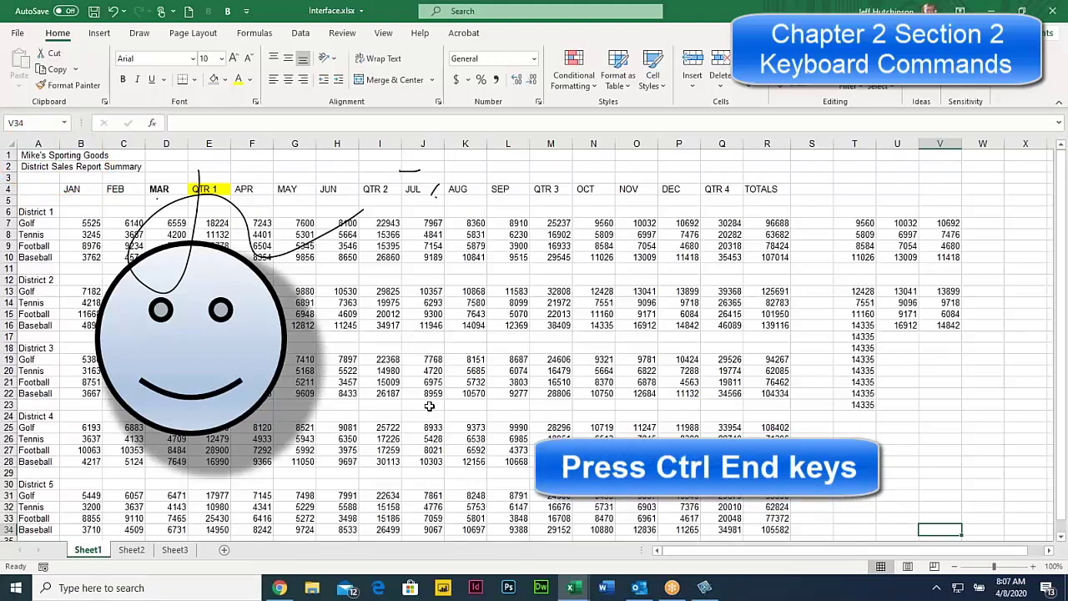
{"action": "scroll", "coordinate": [543, 433], "scroll_direction": "down", "scroll_amount": 2}
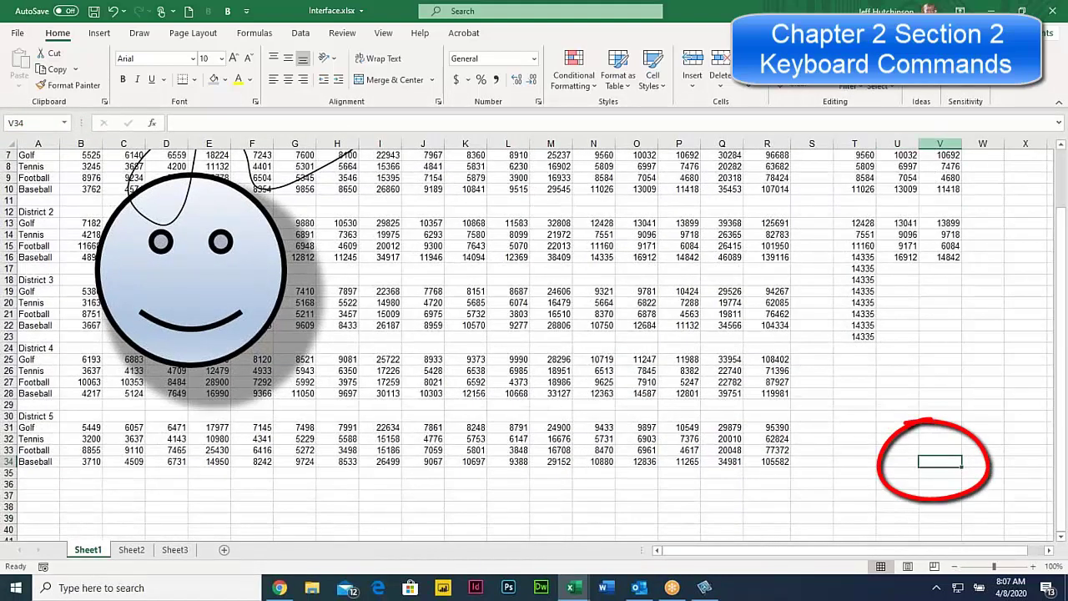
{"action": "scroll", "coordinate": [952, 409], "scroll_direction": "up", "scroll_amount": 1}
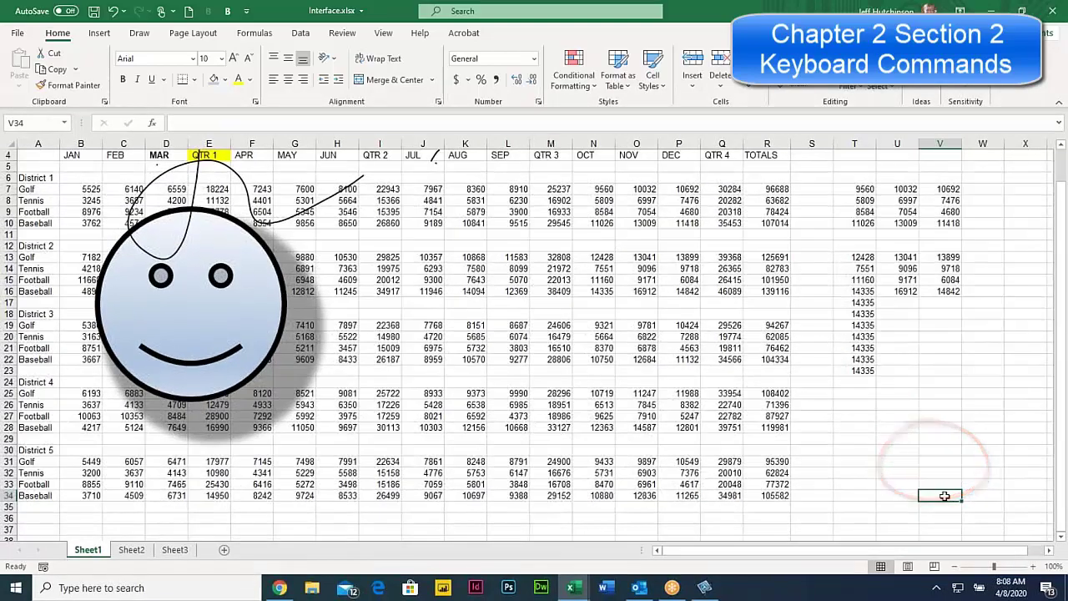
{"action": "scroll", "coordinate": [945, 495], "scroll_direction": "up", "scroll_amount": 1}
{"action": "left_click", "coordinate": [947, 518]}
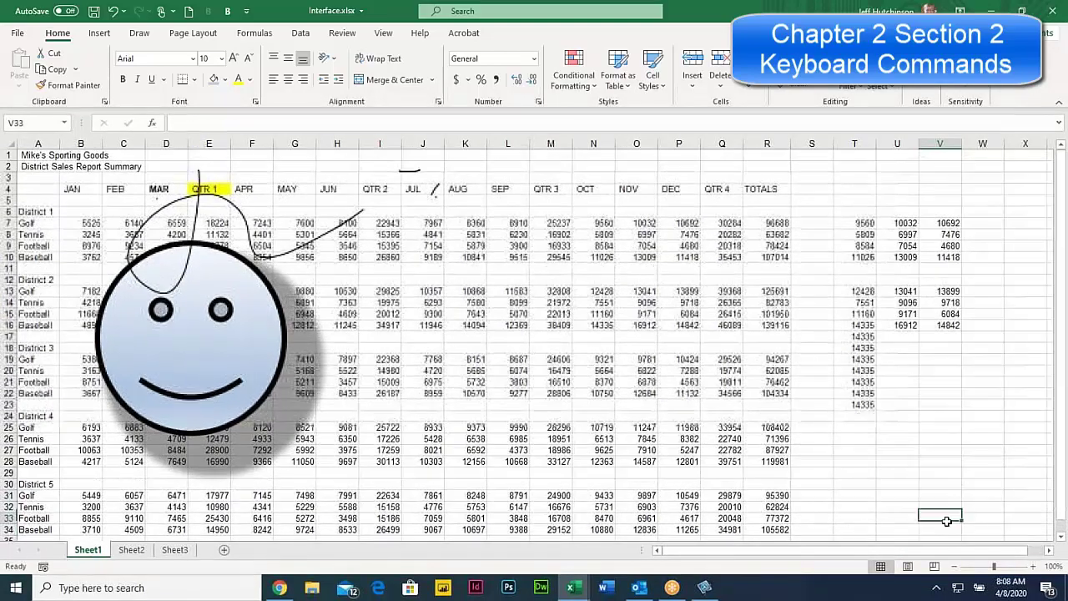
Page down from K16 to about row 1277 in the empty area, and return directly to cell A1.
{"action": "left_click", "coordinate": [453, 325]}
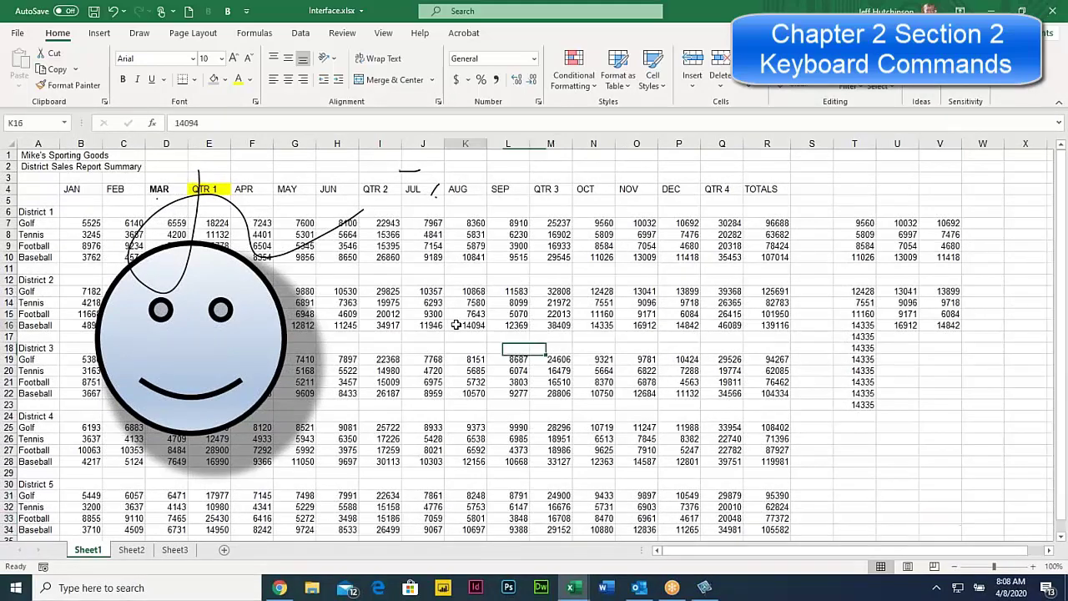
{"action": "key", "text": "Page_Down"}
{"action": "key", "text": "Page_Down"}
{"action": "key", "text": "Page_Down"}
{"action": "key", "text": "Page_Down"}
{"action": "key", "text": "Page_Down"}
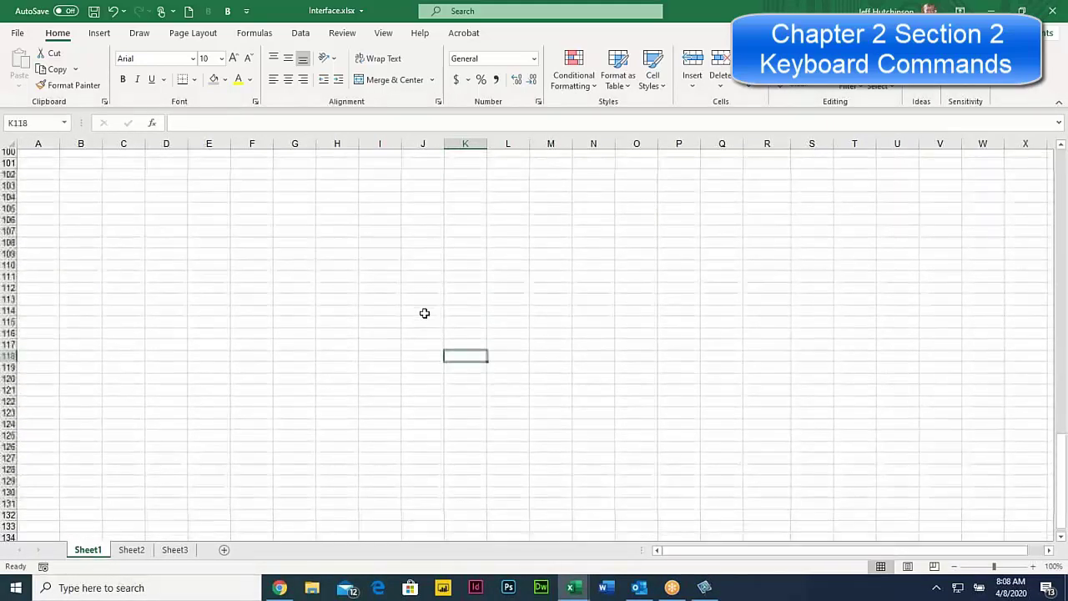
{"action": "key", "text": "Page_Down"}
{"action": "key", "text": "Page_Down"}
{"action": "key", "text": "Page_Down"}
{"action": "key", "text": "Page_Down"}
{"action": "key", "text": "Page_Down"}
{"action": "key", "text": "Page_Down"}
{"action": "key", "text": "Page_Down"}
{"action": "key", "text": "Page_Down"}
{"action": "key", "text": "Page_Down"}
{"action": "key", "text": "Page_Down"}
{"action": "key", "text": "Page_Down"}
{"action": "key", "text": "Page_Down"}
{"action": "key", "text": "Page_Down"}
{"action": "key", "text": "Page_Down"}
{"action": "key", "text": "Page_Down"}
{"action": "key", "text": "Page_Down"}
{"action": "key", "text": "Page_Down"}
{"action": "key", "text": "Page_Down"}
{"action": "key", "text": "Page_Down"}
{"action": "key", "text": "Page_Down"}
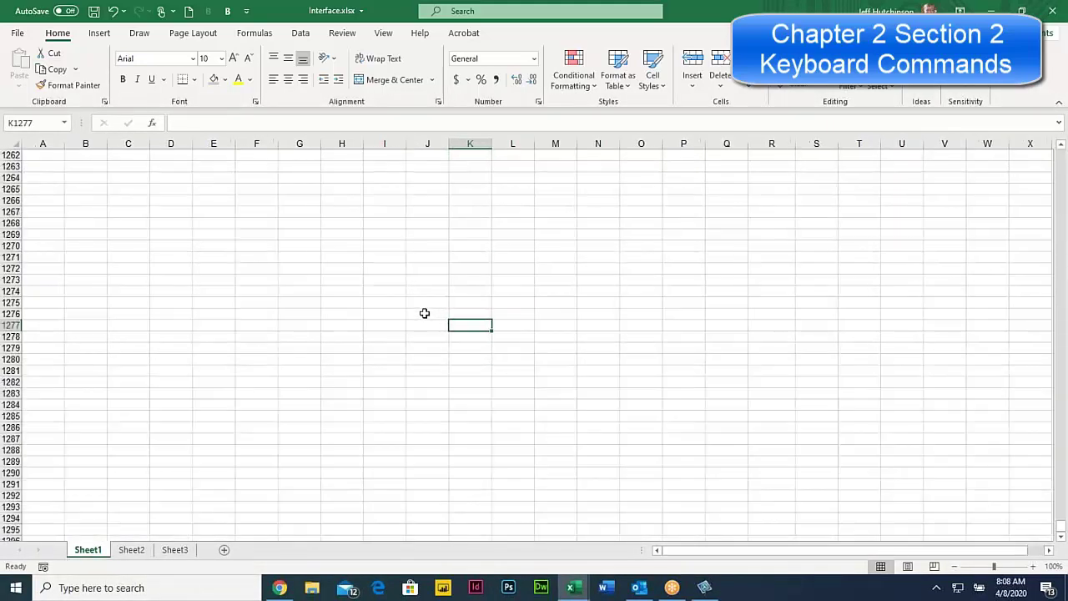
{"action": "left_click", "coordinate": [592, 343]}
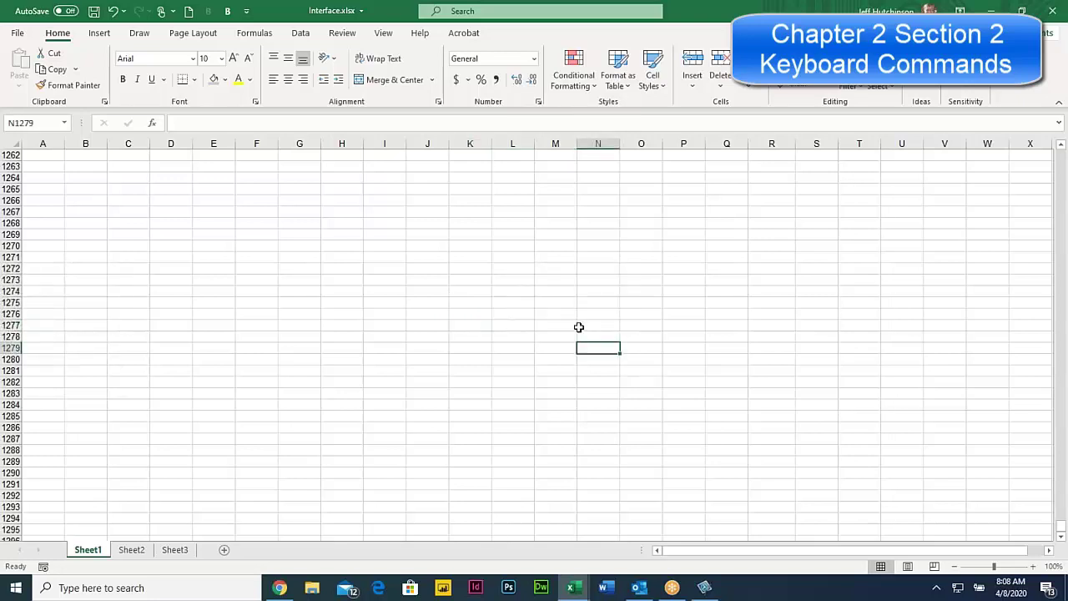
{"action": "key", "text": "ctrl+Home"}
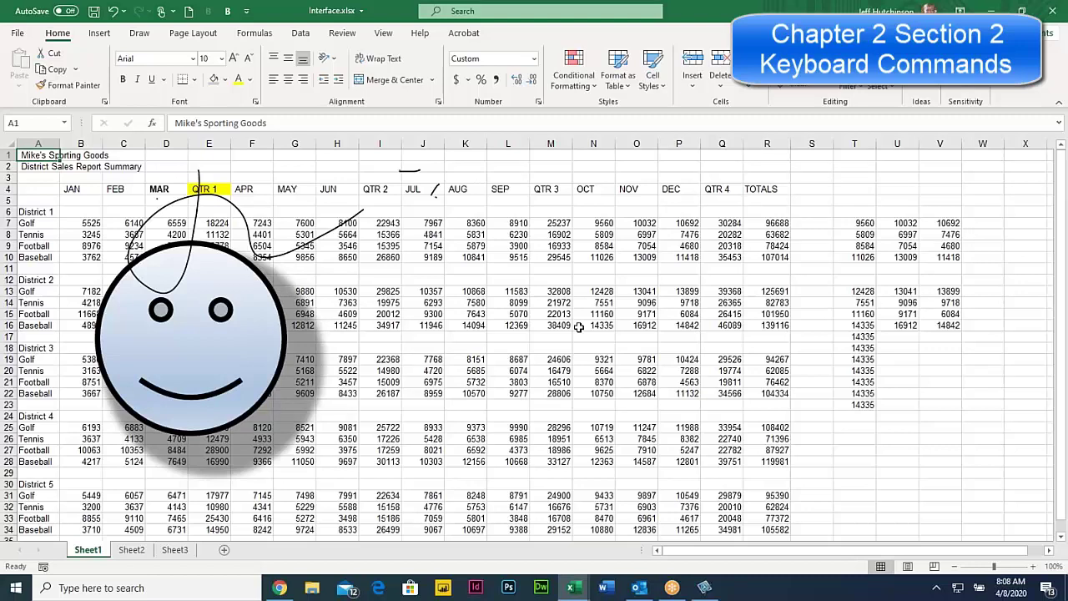
Starting at the District 1 label in A6, jump down column A by data segment to A28.
{"action": "left_click", "coordinate": [38, 213]}
{"action": "left_click", "coordinate": [435, 223]}
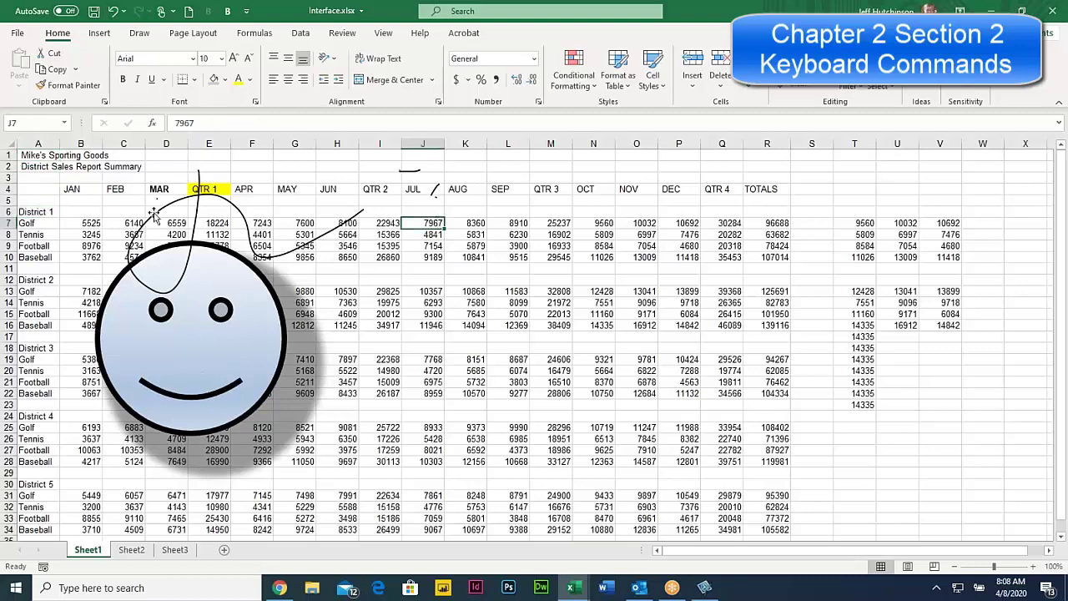
{"action": "left_click", "coordinate": [37, 210]}
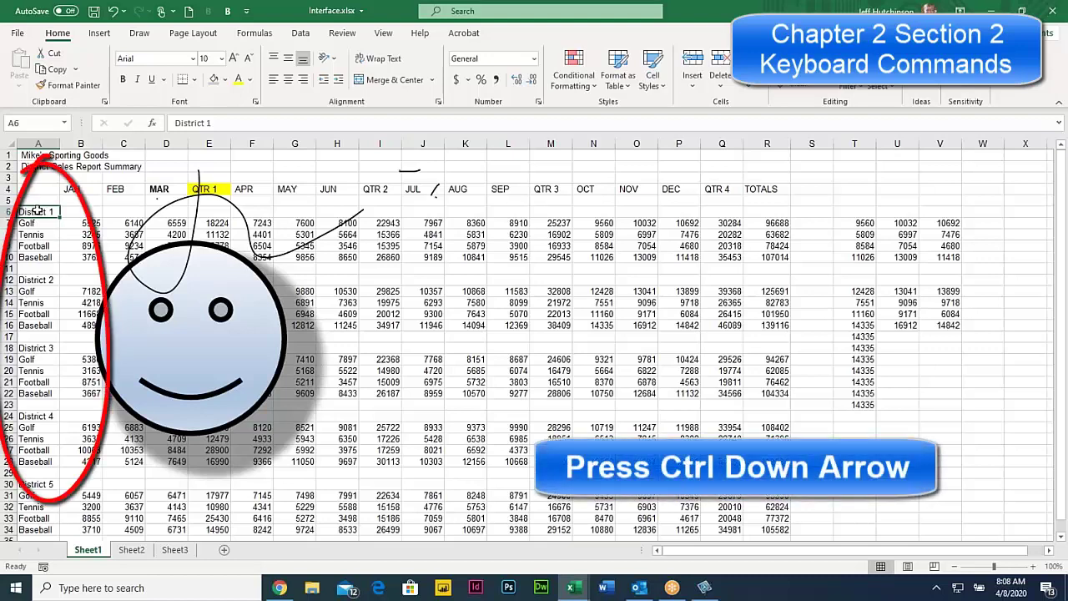
{"action": "key", "text": "ctrl+Down"}
{"action": "key", "text": "ctrl+Down"}
{"action": "key", "text": "ctrl+Down"}
{"action": "key", "text": "ctrl+Down"}
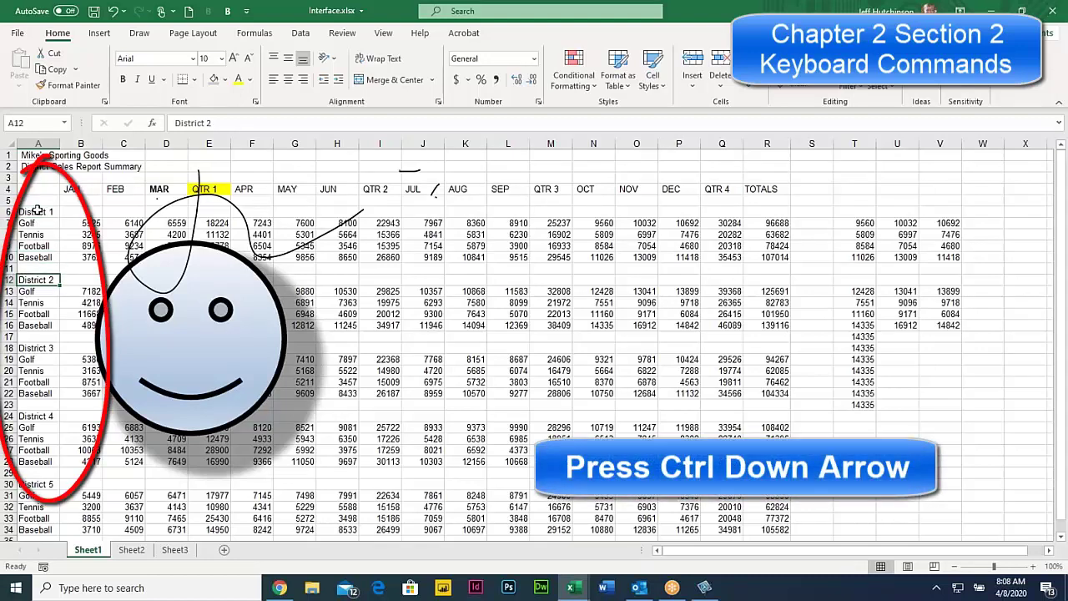
{"action": "key", "text": "ctrl+Down"}
{"action": "key", "text": "ctrl+Down"}
{"action": "key", "text": "ctrl+Down"}
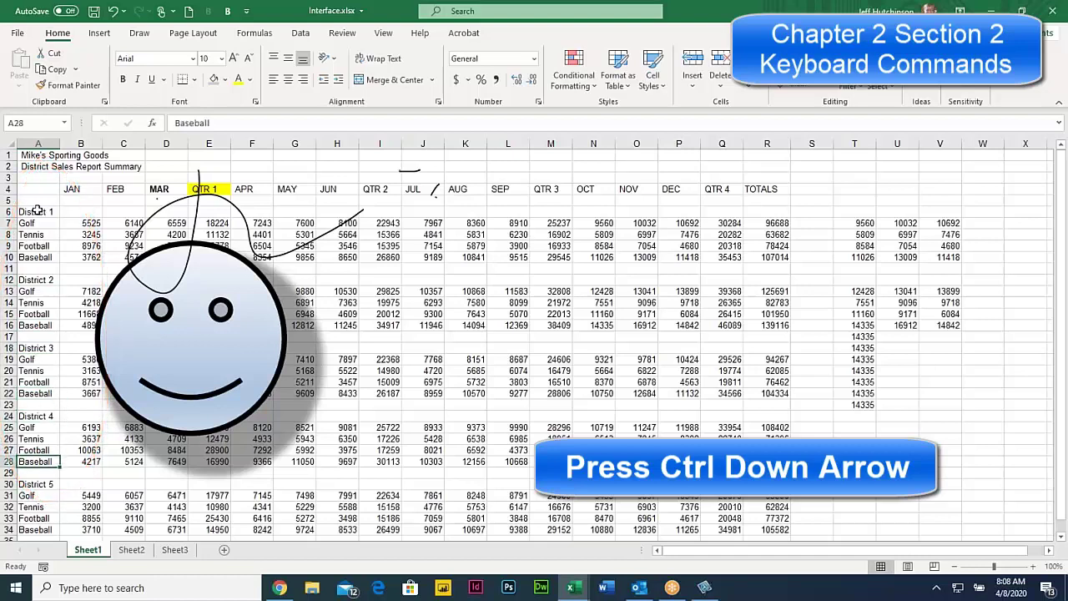
Jump up column A from A28 by data segment, practising a few jumps in both directions before ending at the sheet's first row.
{"action": "key", "text": "ctrl+Up"}
{"action": "key", "text": "ctrl+Up"}
{"action": "key", "text": "ctrl+Up"}
{"action": "key", "text": "ctrl+Up"}
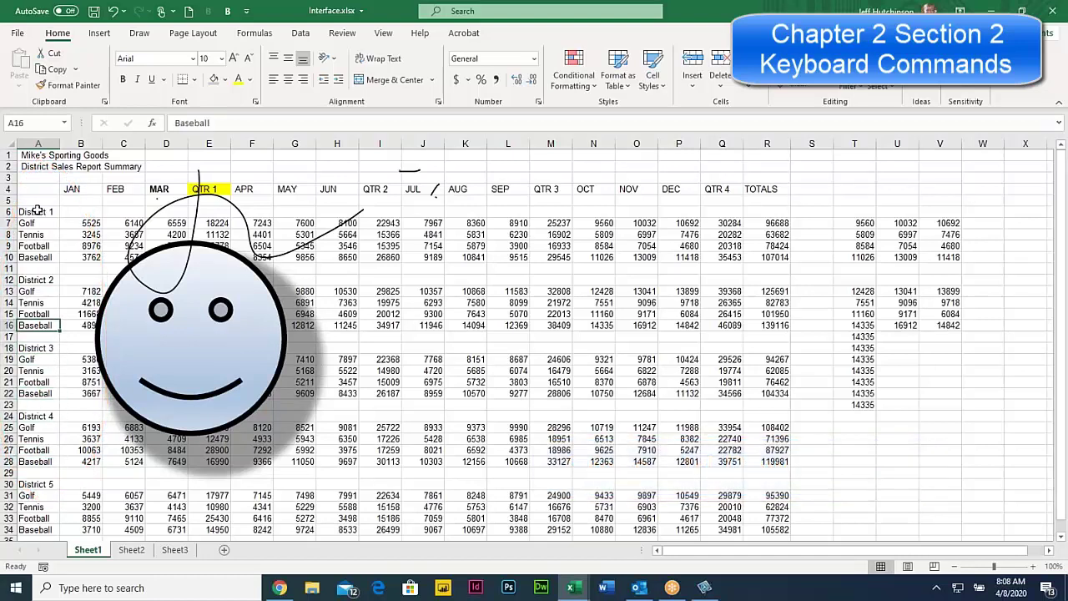
{"action": "key", "text": "ctrl+Up"}
{"action": "key", "text": "ctrl+Up"}
{"action": "key", "text": "ctrl+Up"}
{"action": "key", "text": "ctrl+Up"}
{"action": "key", "text": "ctrl+Down"}
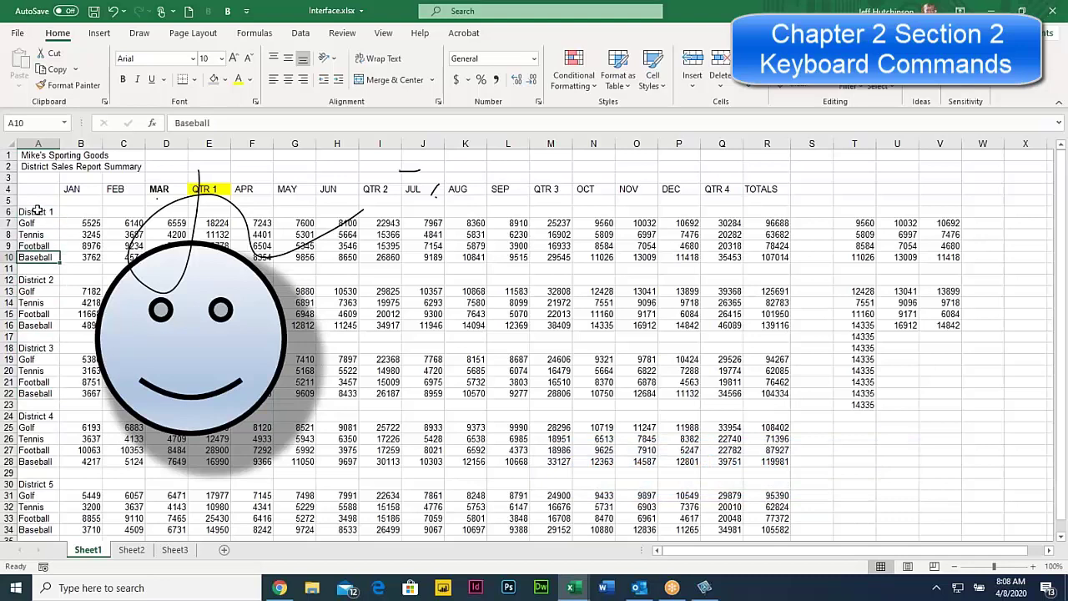
{"action": "key", "text": "ctrl+Down"}
{"action": "key", "text": "ctrl+Down"}
{"action": "key", "text": "ctrl+Up"}
{"action": "key", "text": "ctrl+Up"}
{"action": "key", "text": "ctrl+Up"}
{"action": "key", "text": "ctrl+Up"}
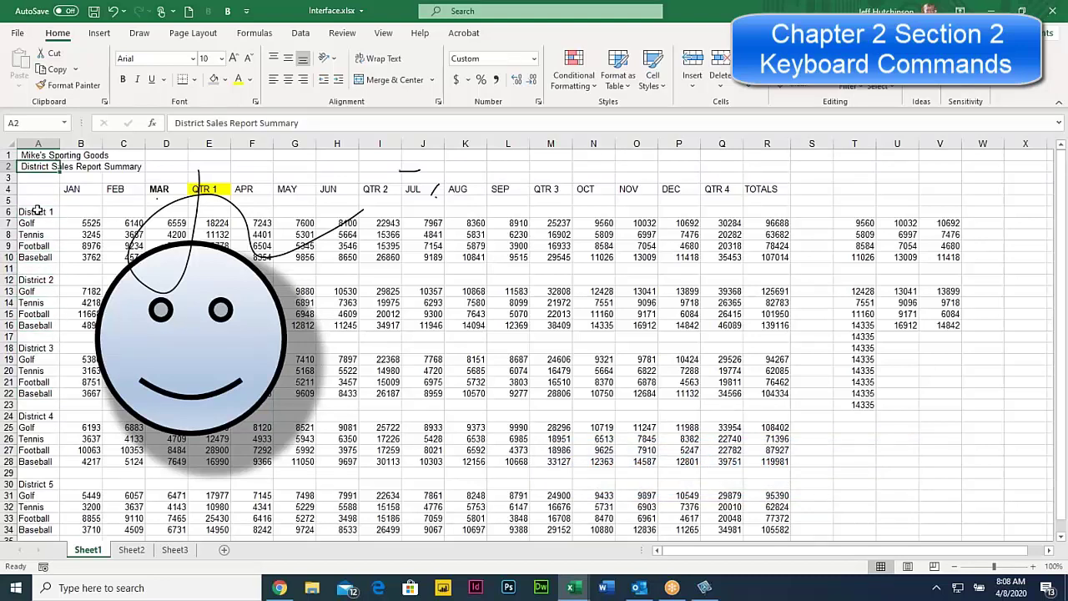
{"action": "key", "text": "ctrl+Up"}
Jump down to A6 and extend the selection to the bottom of the District 1 segment and across to the sheet's last column.
{"action": "key", "text": "ctrl+Down"}
{"action": "key", "text": "ctrl+Down"}
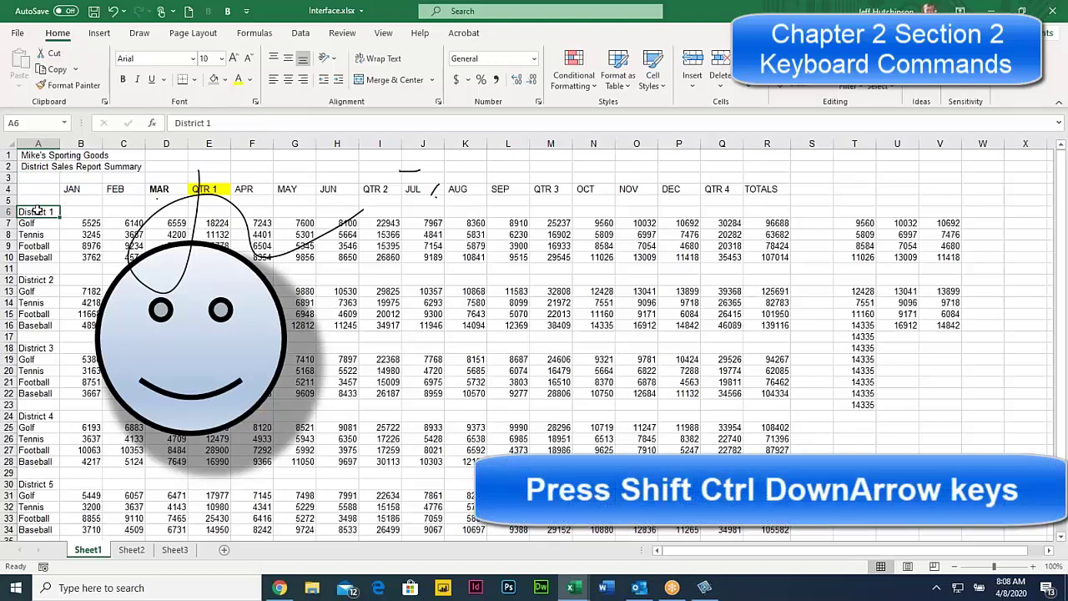
{"action": "key", "text": "ctrl+shift+Down"}
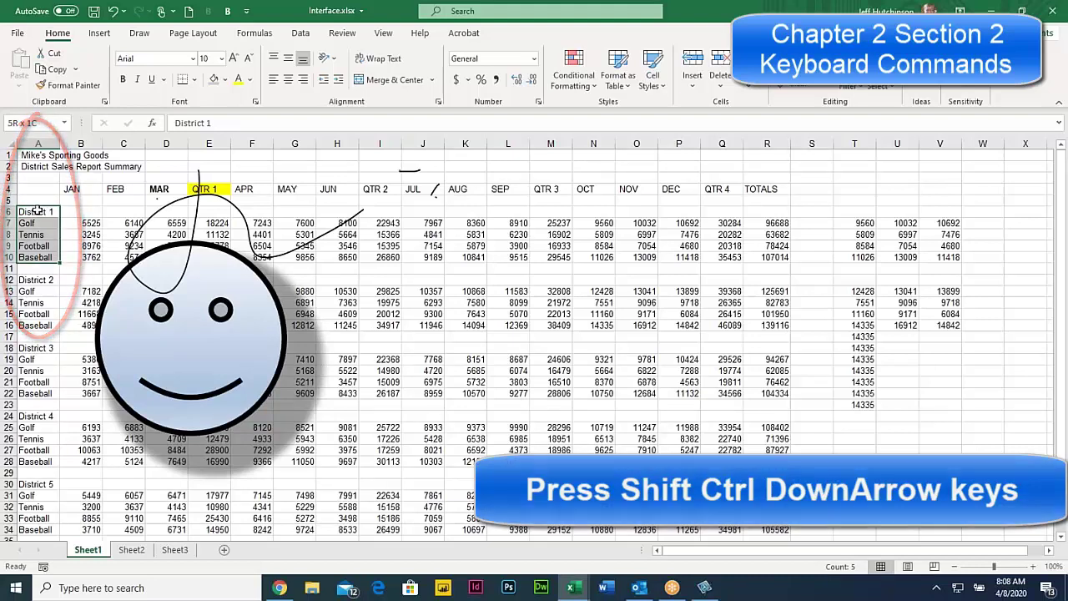
{"action": "key", "text": "ctrl+shift+Right"}
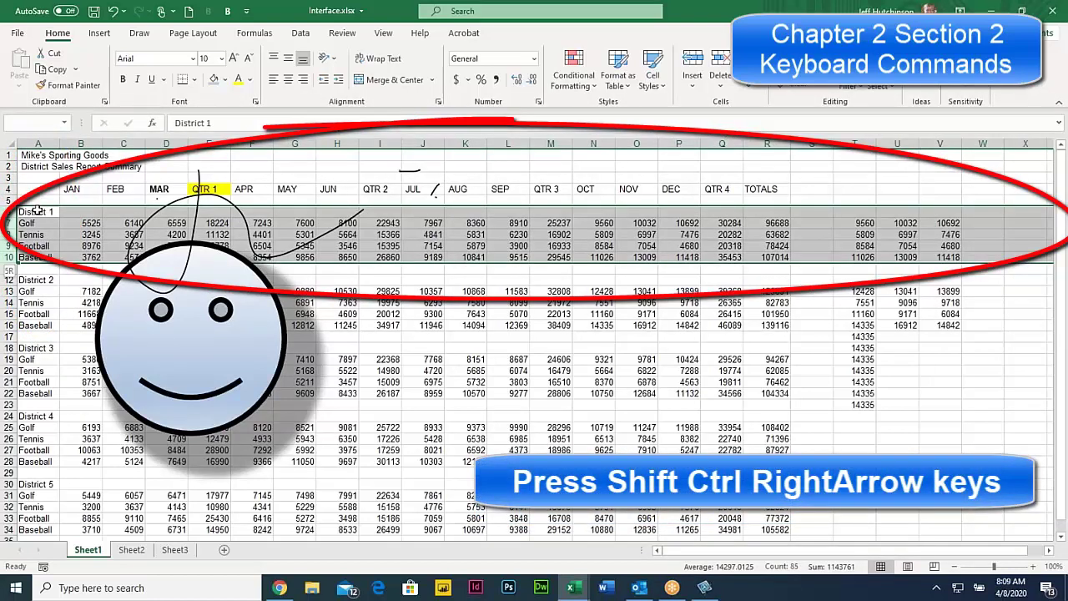
Move to the District 2 label in A12 and select down to the end of its segment, A12:A16.
{"action": "key", "text": "Down"}
{"action": "key", "text": "Down"}
{"action": "key", "text": "Down"}
{"action": "key", "text": "Down"}
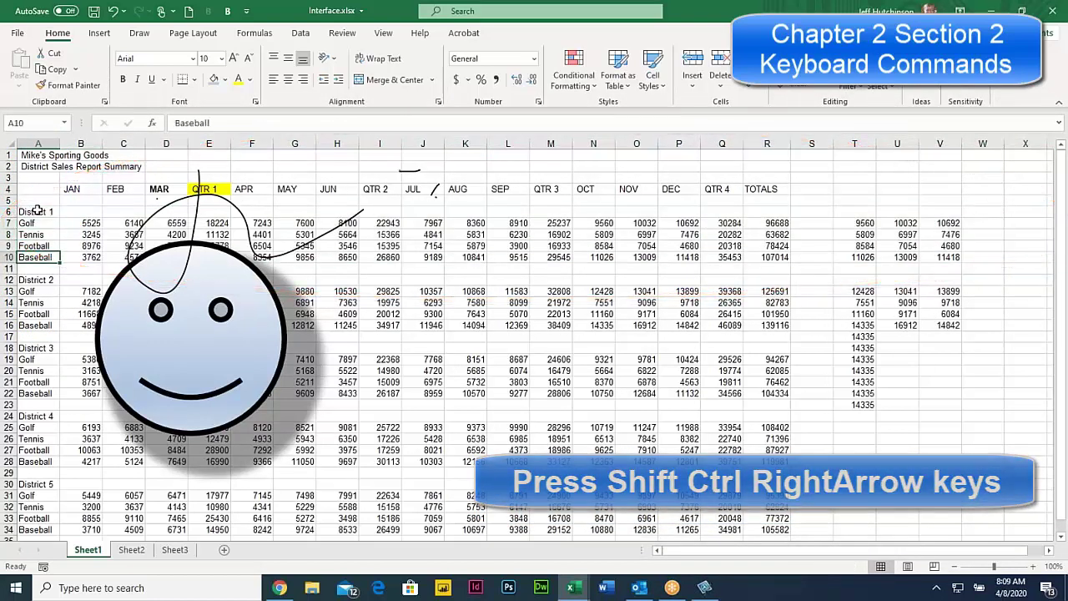
{"action": "key", "text": "Down"}
{"action": "key", "text": "Down"}
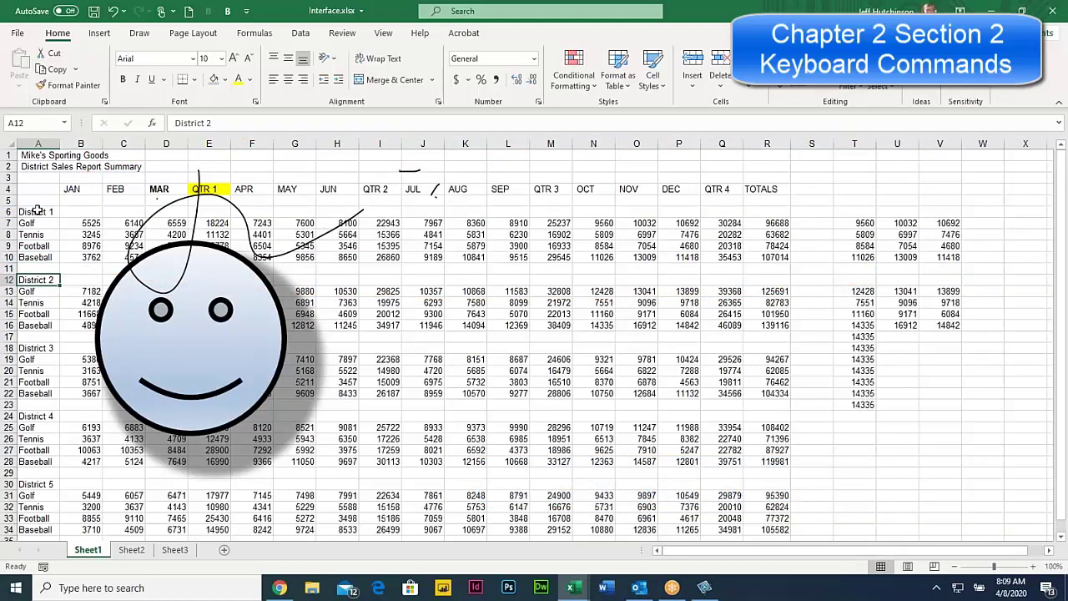
{"action": "key", "text": "ctrl+shift+Down"}
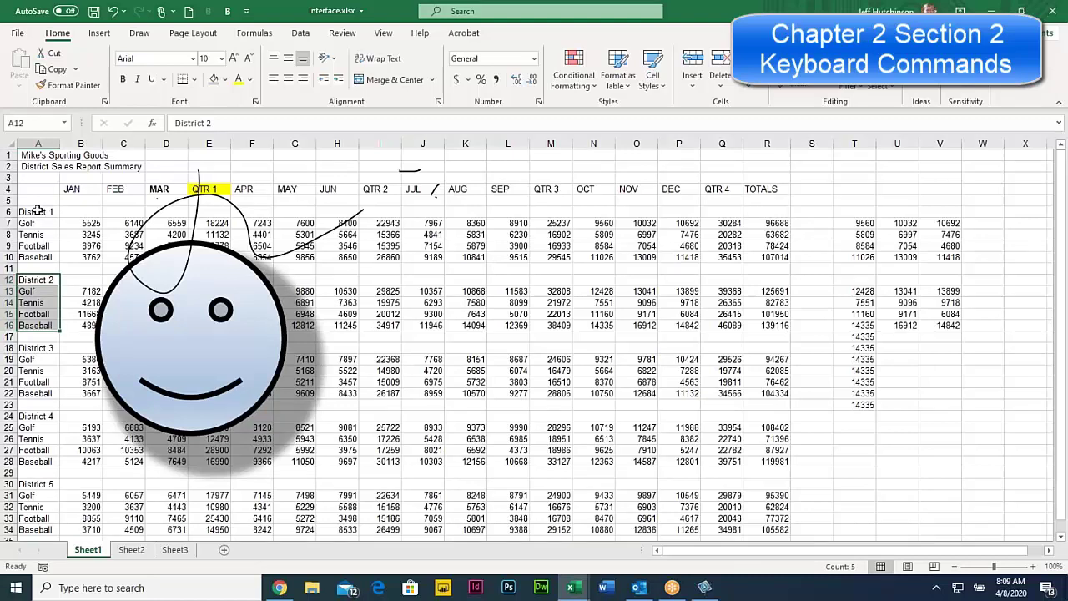
Move up column A from District 2 to the report titles, and back down to the District 1 label in A6.
{"action": "key", "text": "Up"}
{"action": "key", "text": "Up"}
{"action": "key", "text": "Up"}
{"action": "key", "text": "Up"}
{"action": "key", "text": "Up"}
{"action": "key", "text": "Up"}
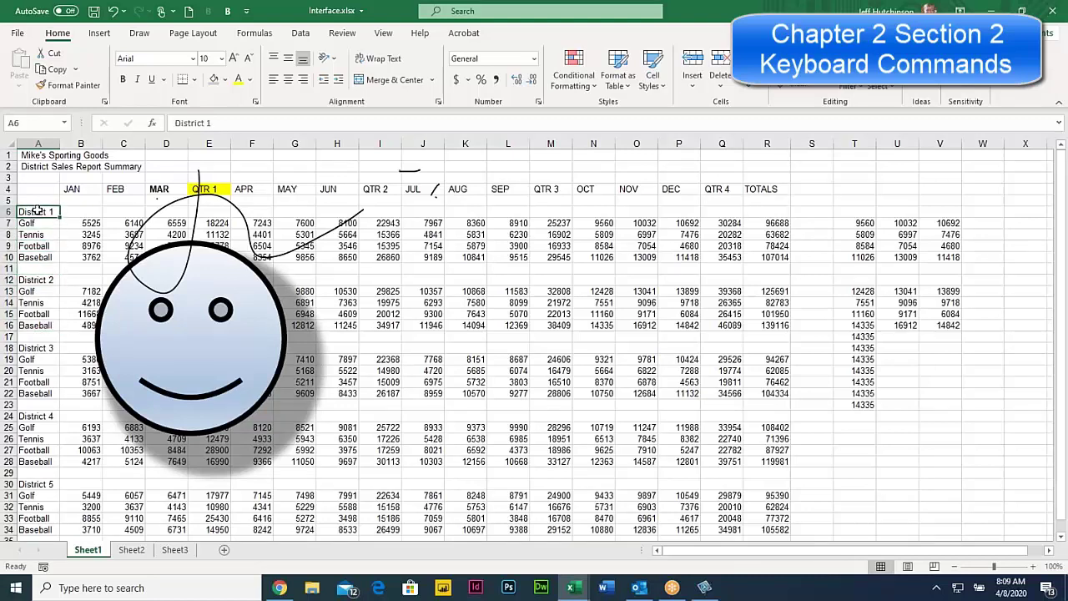
{"action": "key", "text": "Up"}
{"action": "key", "text": "Up"}
{"action": "key", "text": "Up"}
{"action": "key", "text": "Up"}
{"action": "key", "text": "Up"}
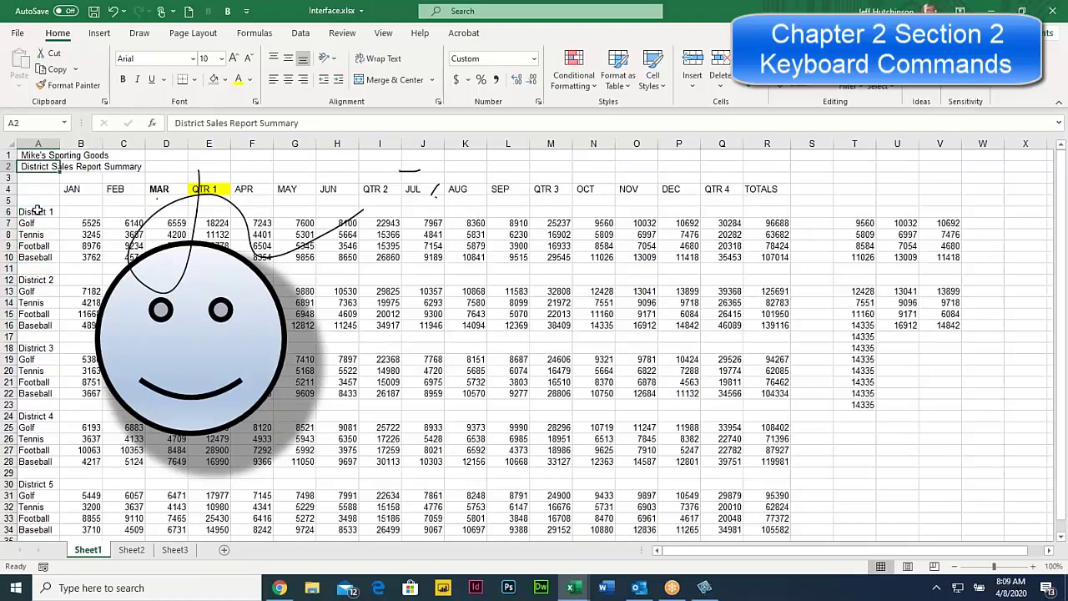
{"action": "key", "text": "Down"}
{"action": "key", "text": "Down"}
{"action": "key", "text": "Down"}
{"action": "key", "text": "Down"}
{"action": "key", "text": "Down"}
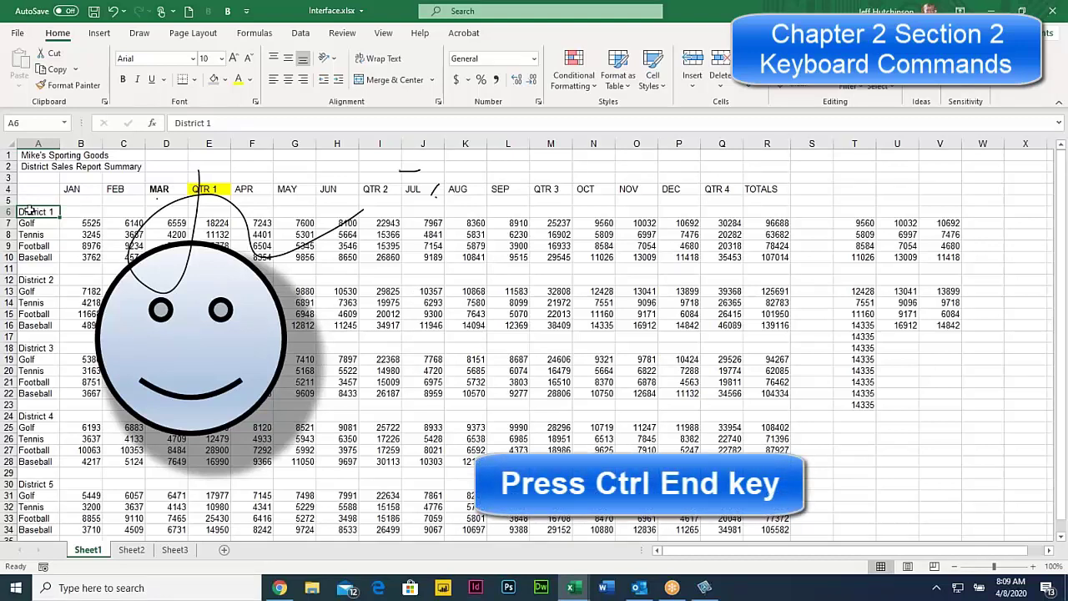
Go to the last used cell, V34, and from A6 extend the selection to that cell before clearing it.
{"action": "key", "text": "ctrl+End"}
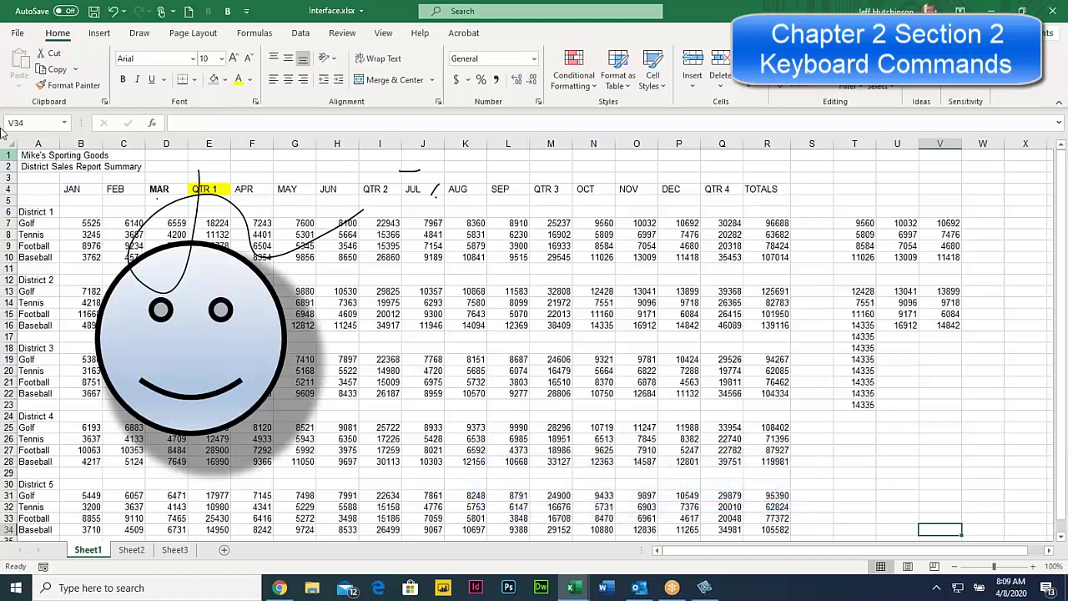
{"action": "left_click", "coordinate": [40, 212]}
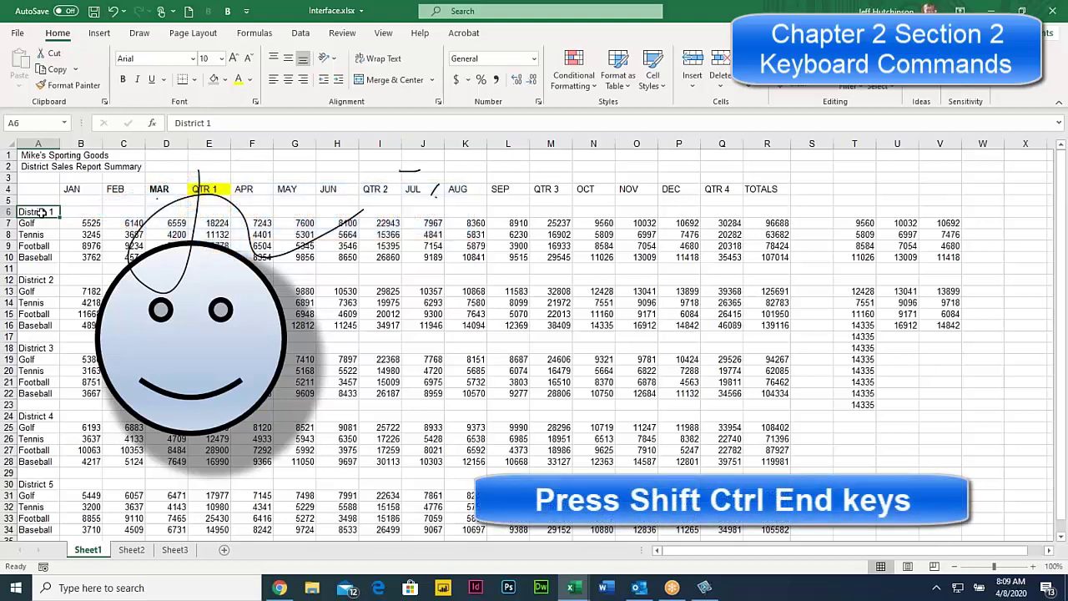
{"action": "key", "text": "ctrl+shift+End"}
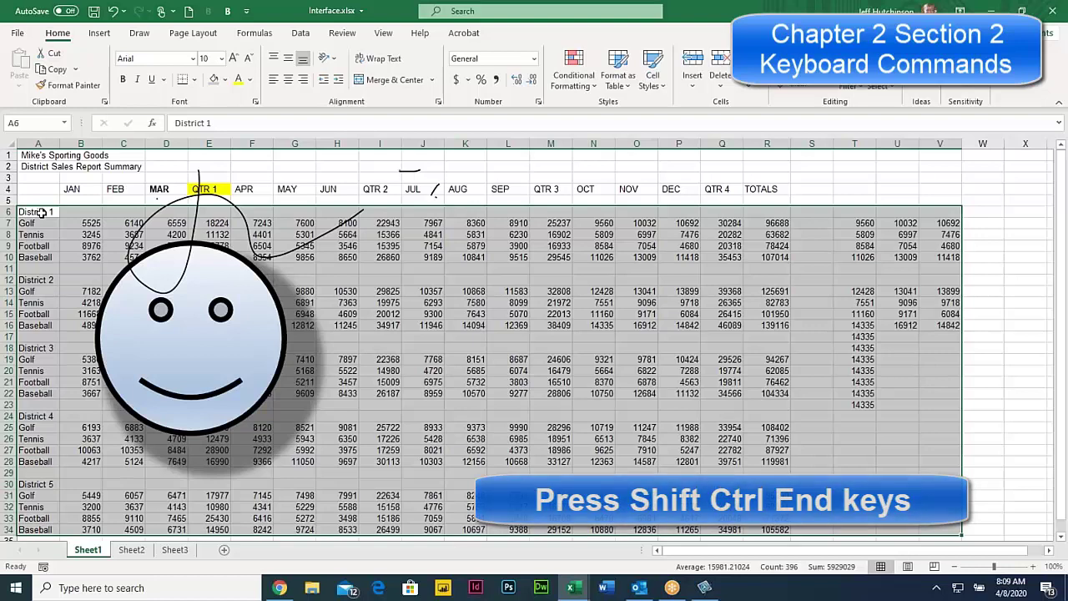
{"action": "left_click", "coordinate": [40, 212]}
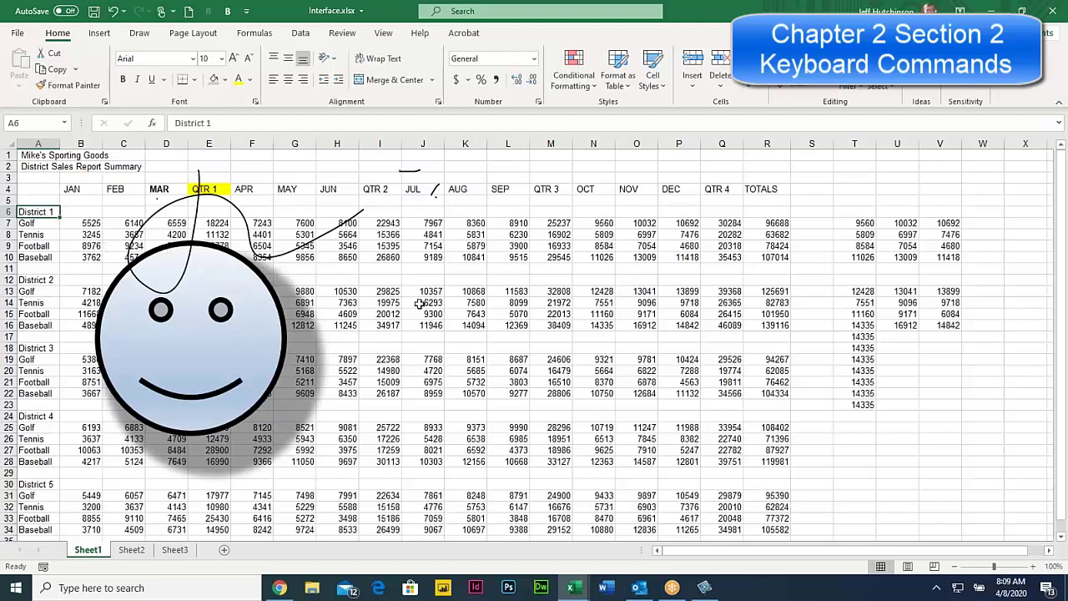
Extend the selection from the District 1 label in A6 to the last used cell, V34, and bring the data back into view.
{"action": "scroll", "coordinate": [437, 306], "scroll_direction": "down", "scroll_amount": 5}
{"action": "scroll", "coordinate": [437, 305], "scroll_direction": "down", "scroll_amount": 20}
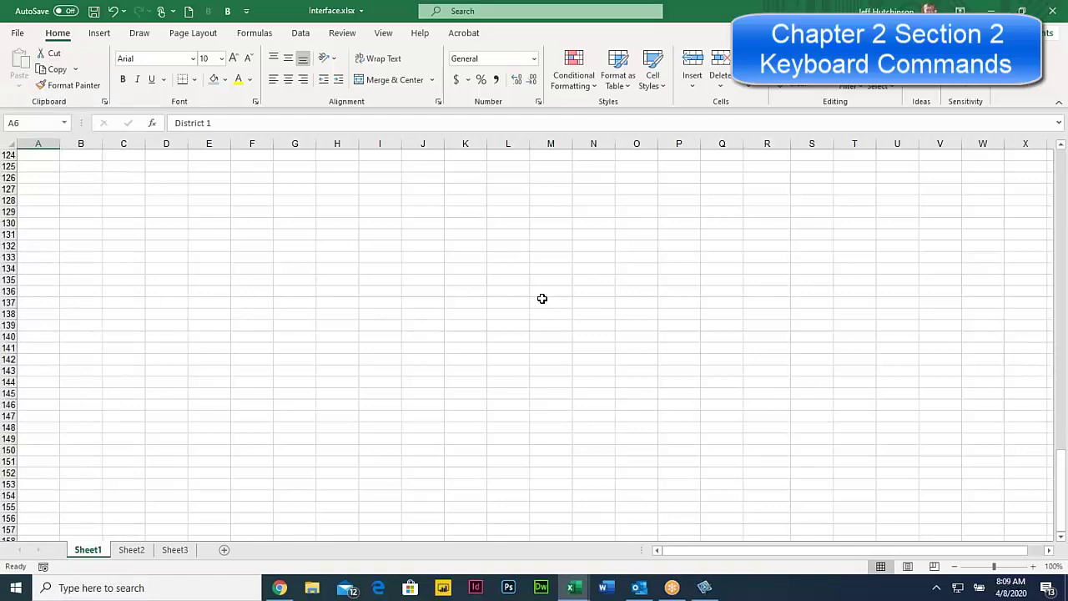
{"action": "key", "text": "ctrl+shift+End"}
{"action": "scroll", "coordinate": [538, 311], "scroll_direction": "up", "scroll_amount": 5}
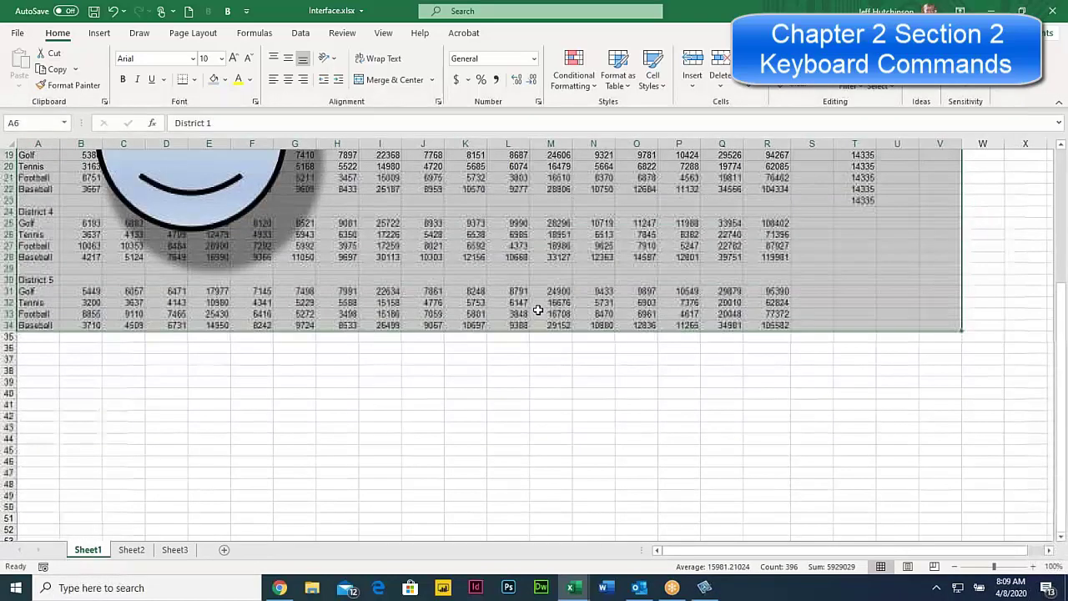
{"action": "scroll", "coordinate": [538, 310], "scroll_direction": "up", "scroll_amount": 3}
{"action": "scroll", "coordinate": [538, 309], "scroll_direction": "up", "scroll_amount": 3}
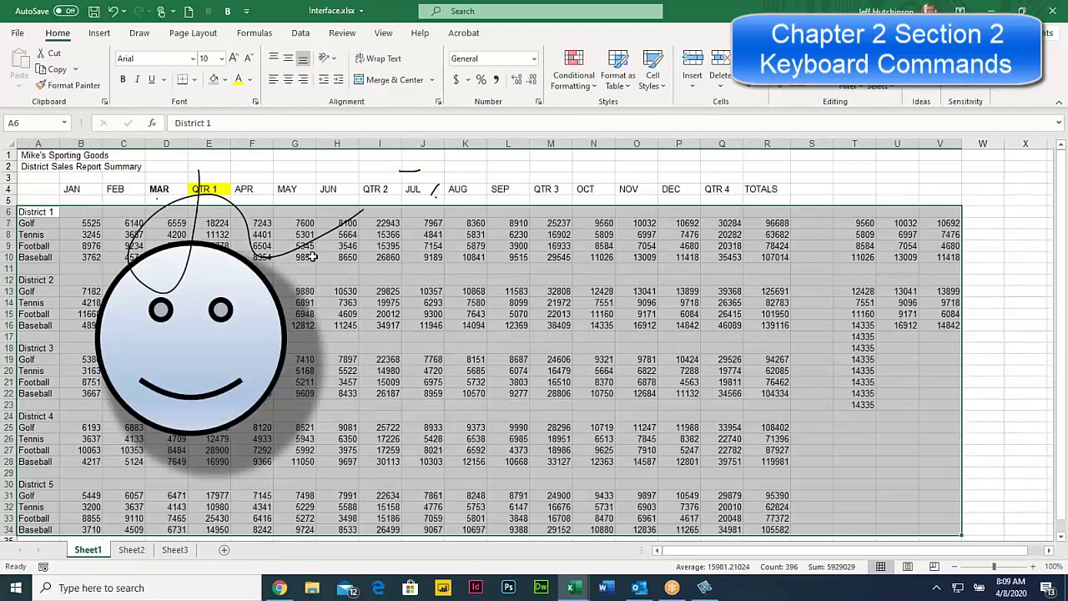
Select the range A6:O114, starting at the District 1 label and ending in the empty rows below the data.
{"action": "left_click", "coordinate": [34, 216]}
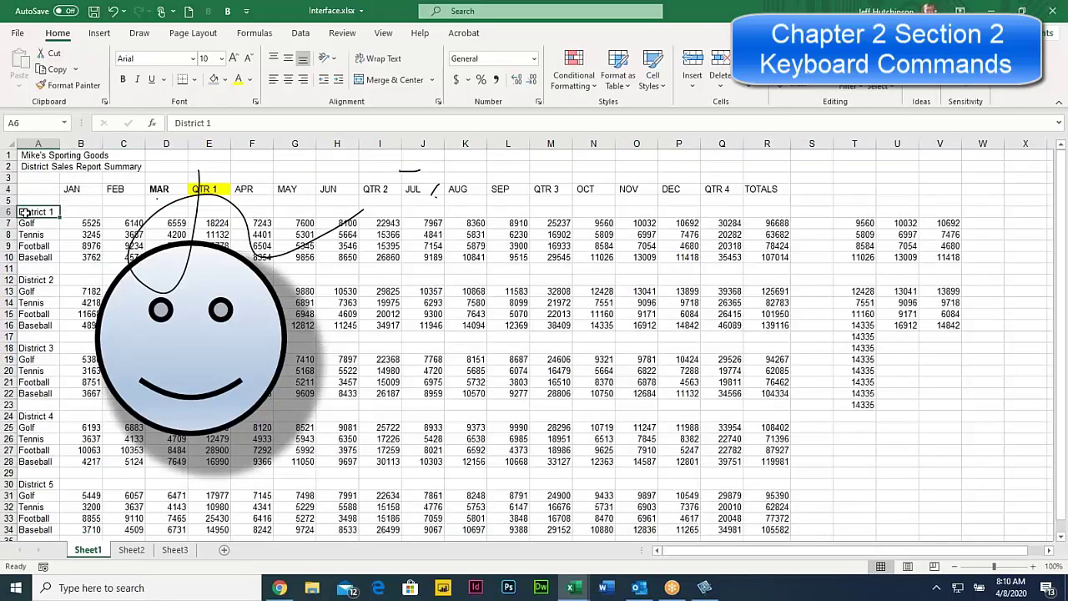
{"action": "scroll", "coordinate": [130, 261], "scroll_direction": "down", "scroll_amount": 16}
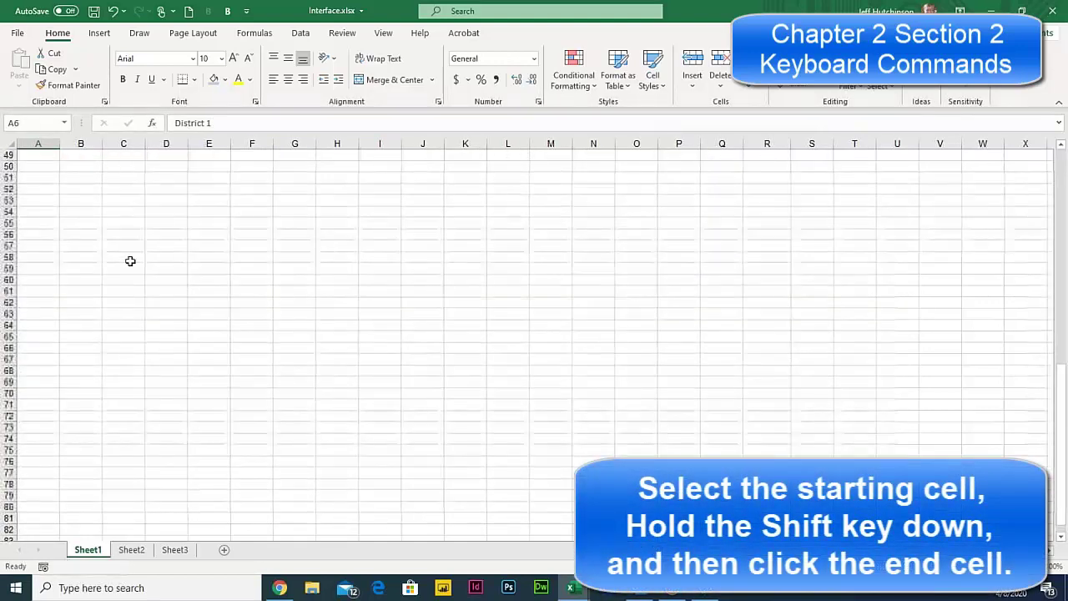
{"action": "scroll", "coordinate": [130, 262], "scroll_direction": "down", "scroll_amount": 15}
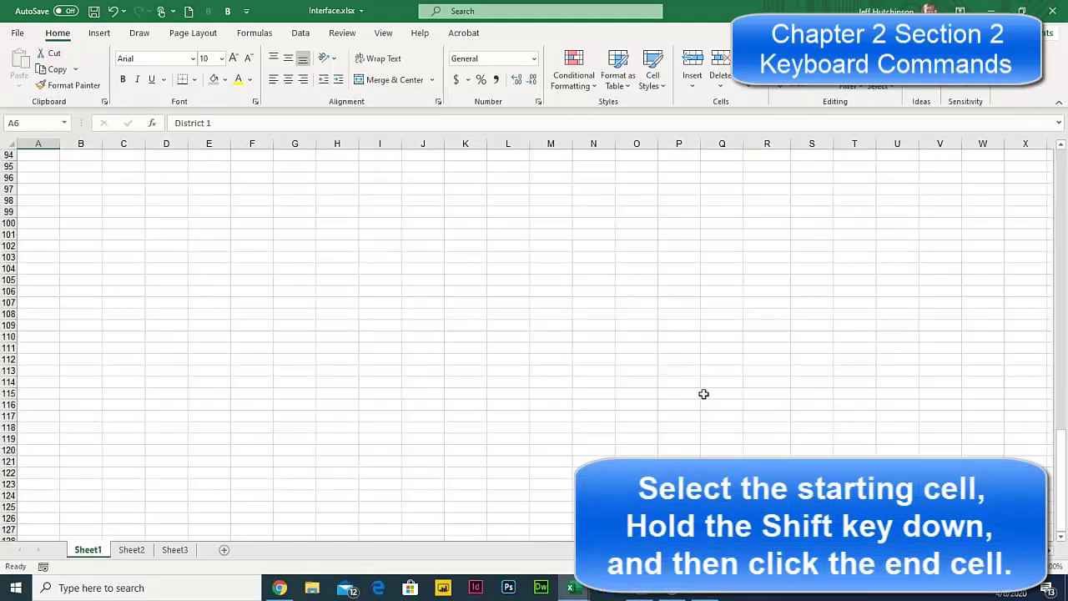
{"action": "left_click", "coordinate": [656, 385], "text": "shift"}
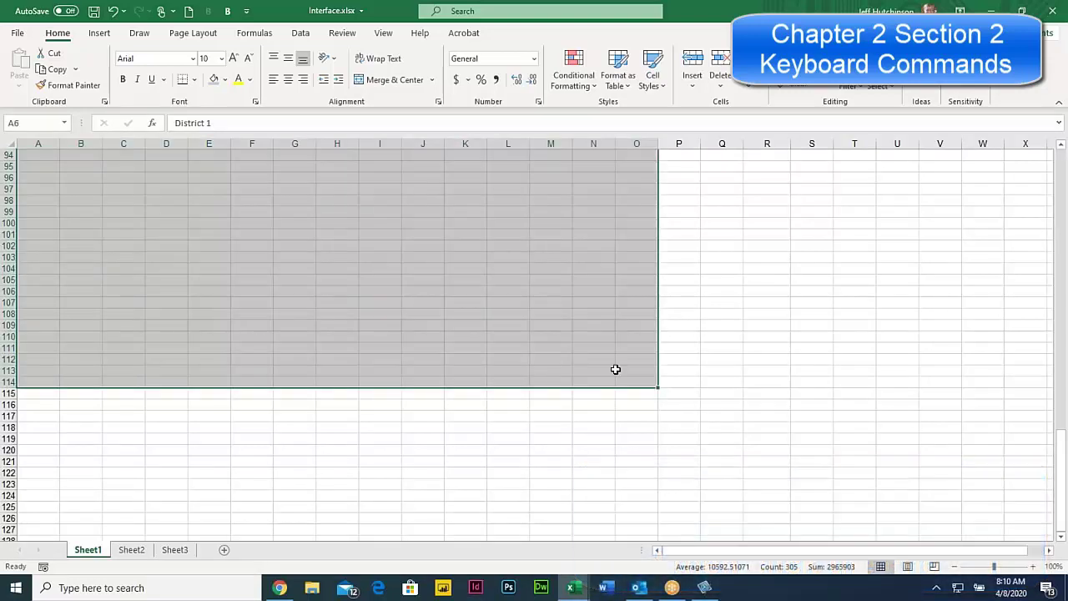
Clear the range selection at K109, return to the sheet's first cell, A1, and select A4.
{"action": "left_click", "coordinate": [468, 326]}
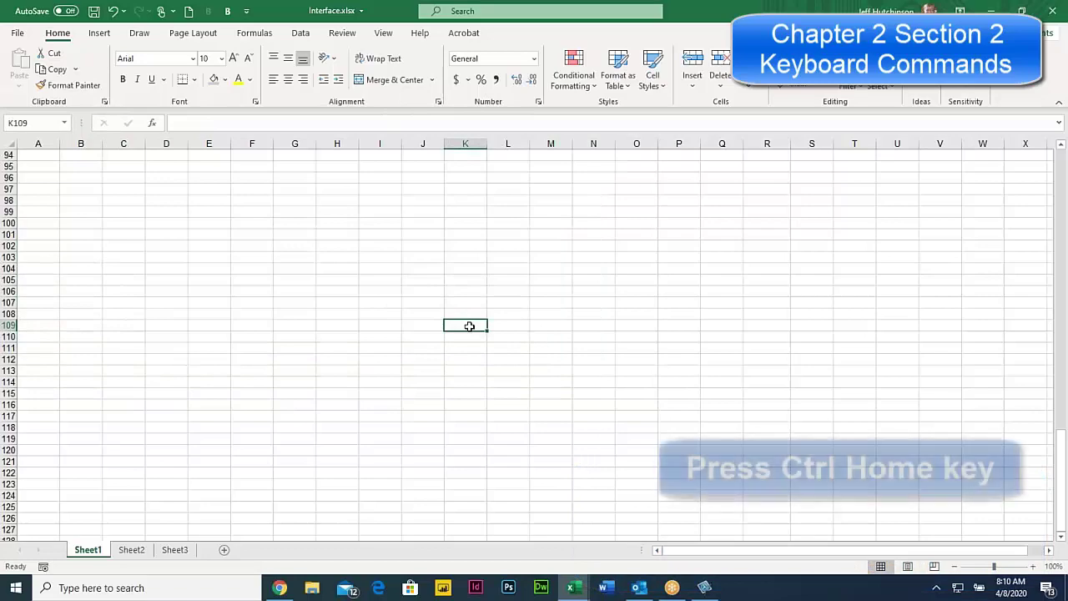
{"action": "key", "text": "ctrl+Home"}
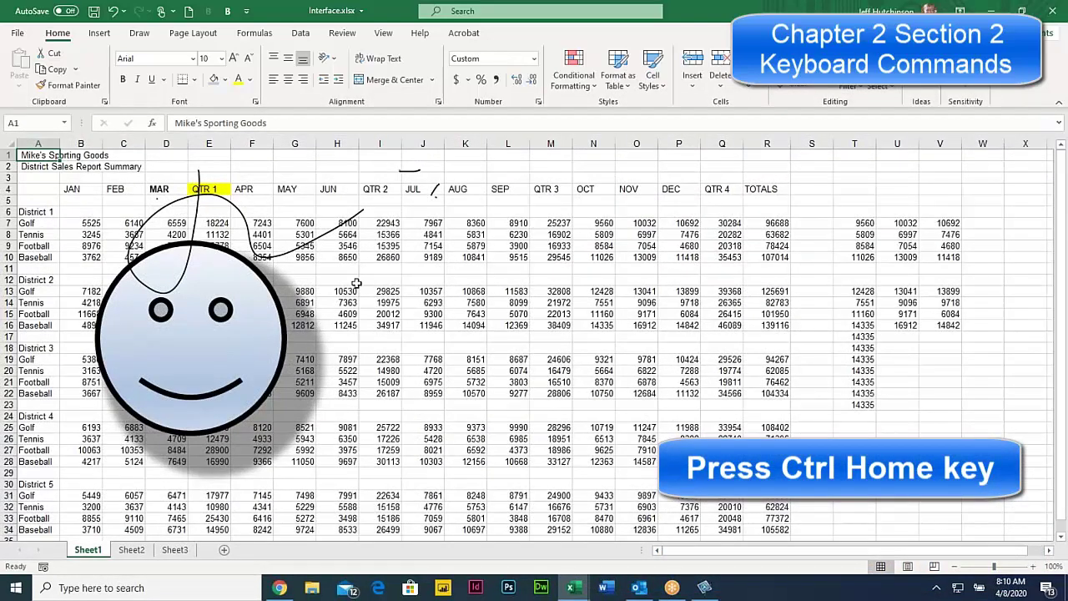
{"action": "left_click", "coordinate": [35, 190]}
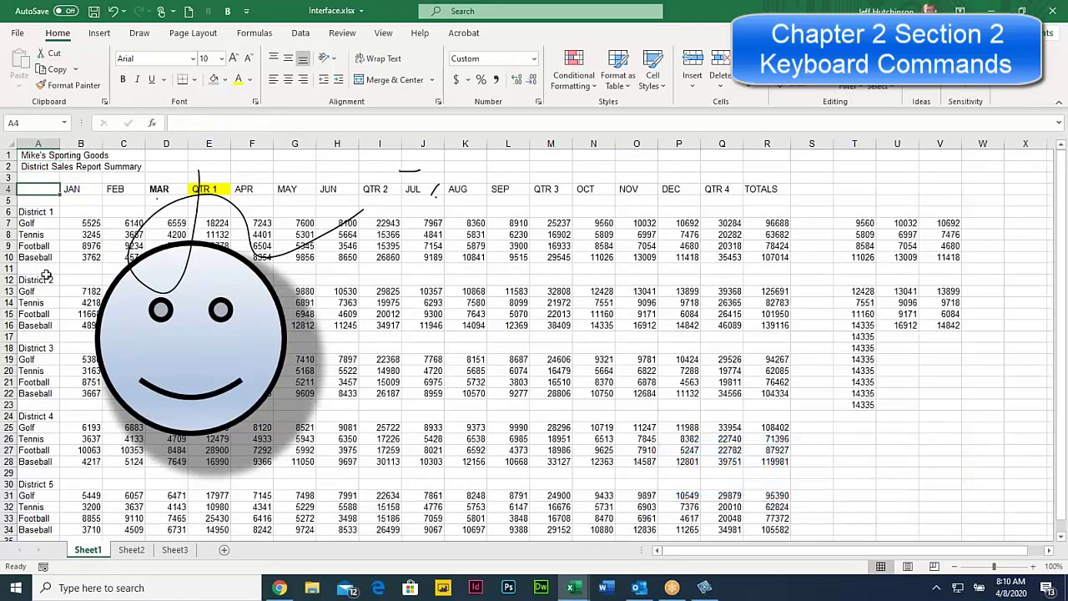
Switch to the Excel365 Level1 PDF in Chrome and review the section 2.10 commands for going home, to the end and down by segment.
{"action": "left_click", "coordinate": [281, 589]}
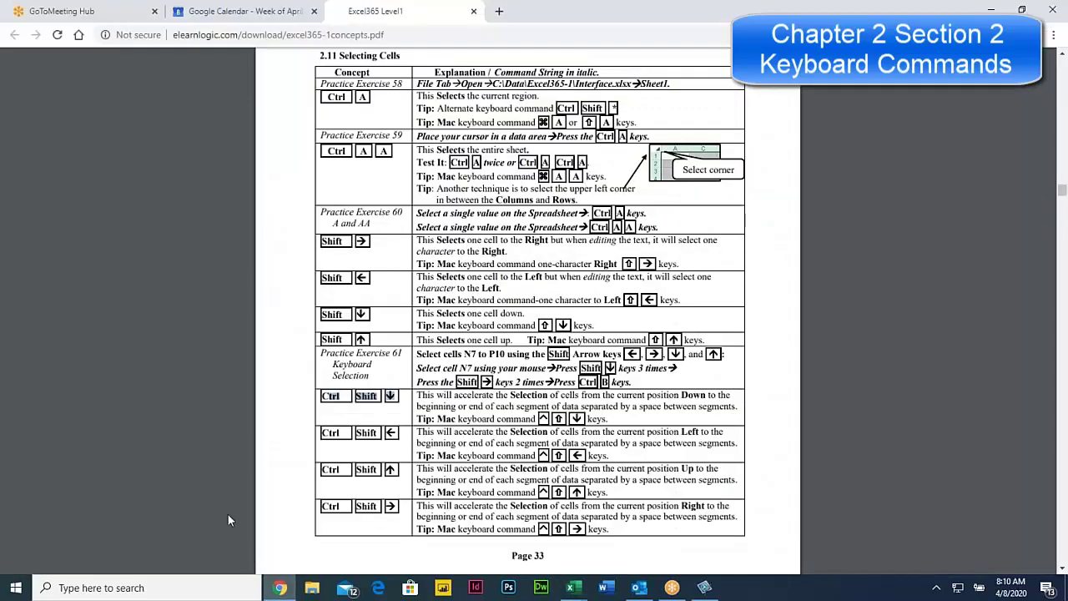
{"action": "scroll", "coordinate": [452, 361], "scroll_direction": "up", "scroll_amount": 4}
{"action": "scroll", "coordinate": [452, 361], "scroll_direction": "up", "scroll_amount": 18}
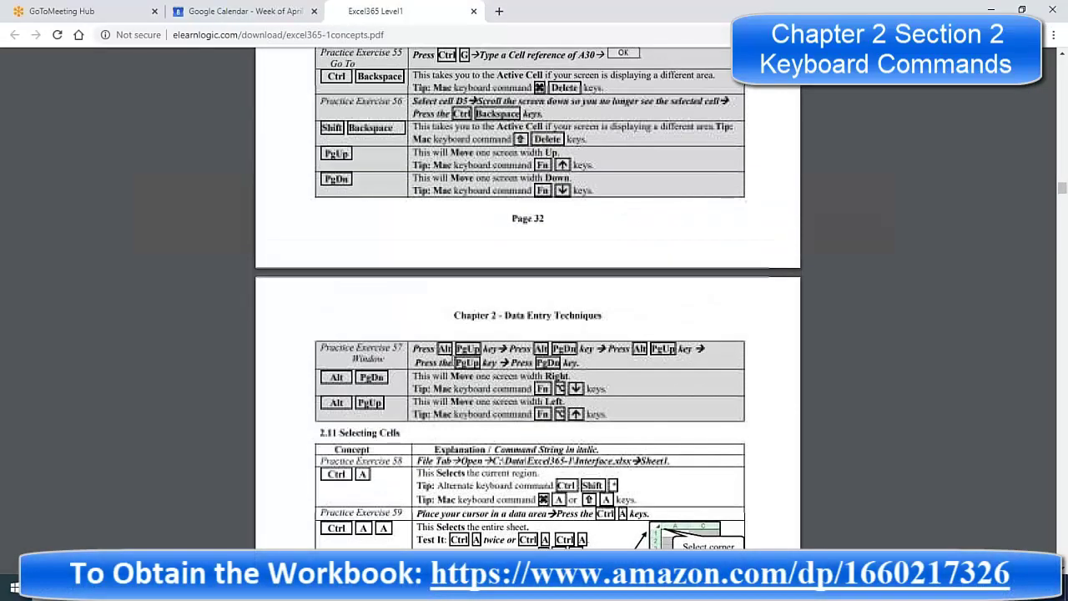
{"action": "scroll", "coordinate": [452, 361], "scroll_direction": "up", "scroll_amount": 5}
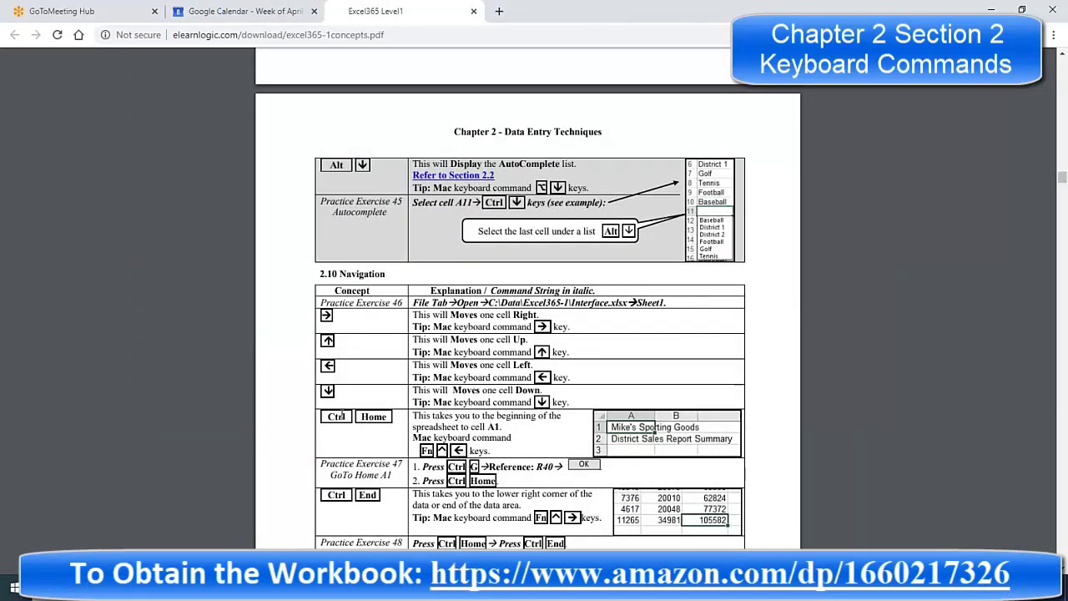
{"action": "left_click_drag", "start_coordinate": [324, 415], "coordinate": [419, 497]}
{"action": "left_click", "coordinate": [317, 499]}
{"action": "scroll", "coordinate": [403, 476], "scroll_direction": "down", "scroll_amount": 3}
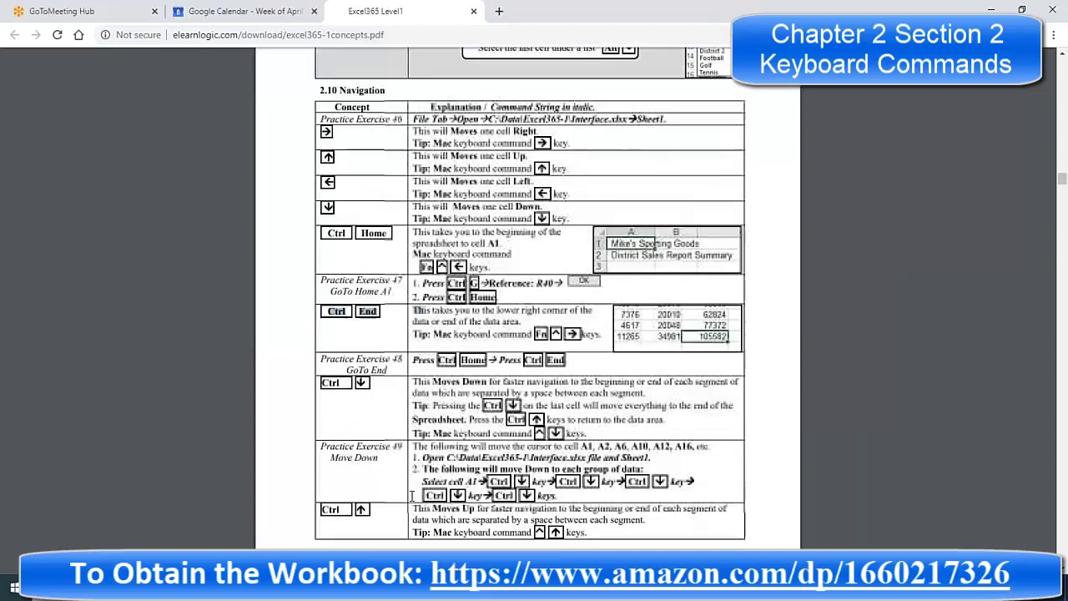
{"action": "left_click_drag", "start_coordinate": [321, 300], "coordinate": [396, 300]}
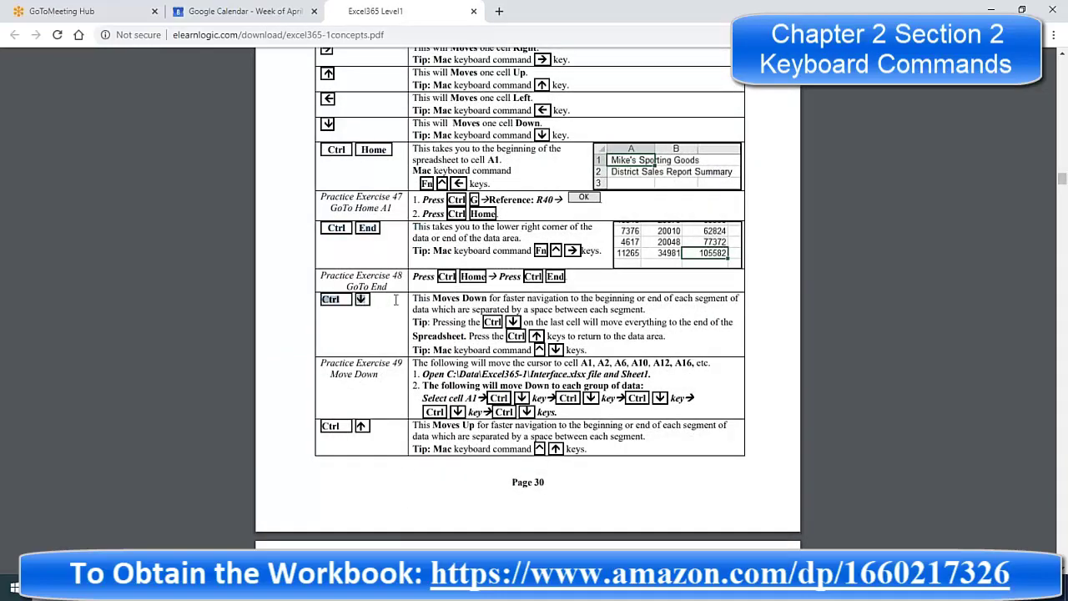
{"action": "scroll", "coordinate": [384, 355], "scroll_direction": "down", "scroll_amount": 15}
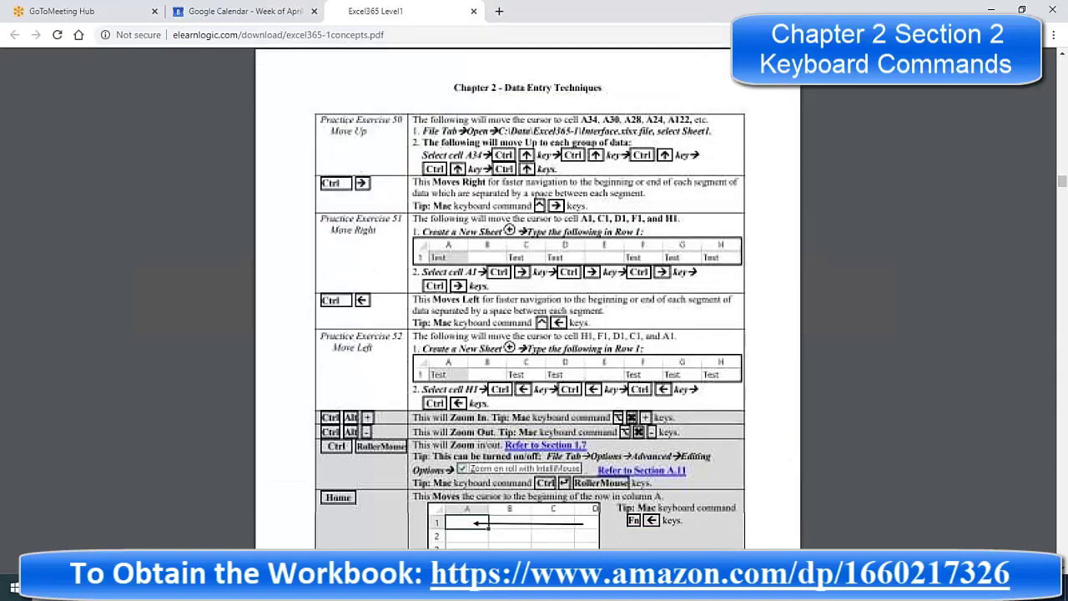
Review the section 2.11 commands for extending a selection by one cell, accelerating it by segment and selecting the entire sheet.
{"action": "scroll", "coordinate": [380, 368], "scroll_direction": "down", "scroll_amount": 10}
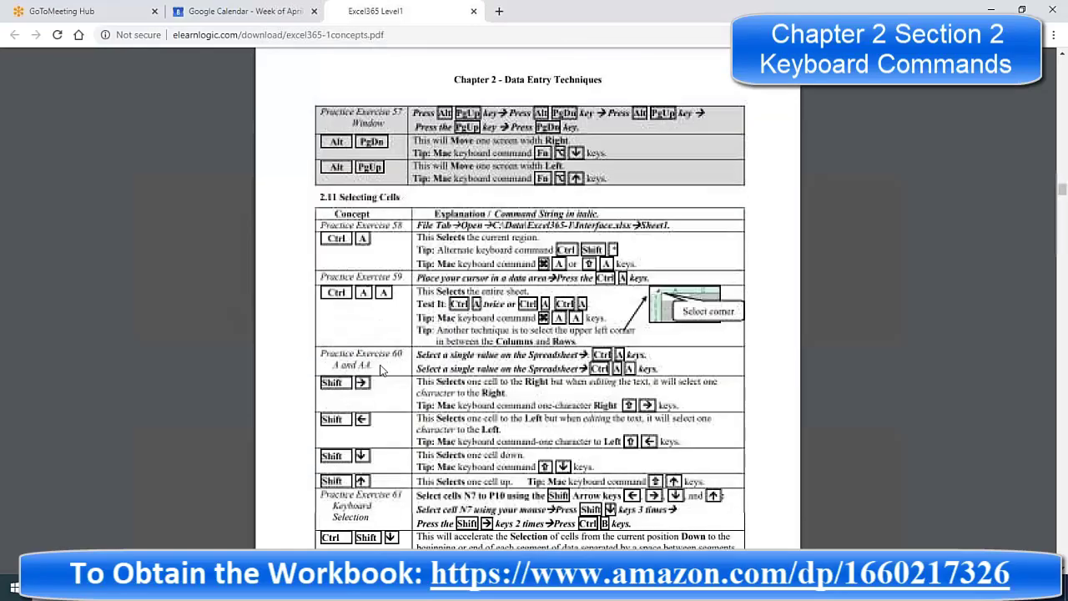
{"action": "left_click_drag", "start_coordinate": [322, 374], "coordinate": [382, 378]}
{"action": "left_click_drag", "start_coordinate": [323, 410], "coordinate": [367, 412]}
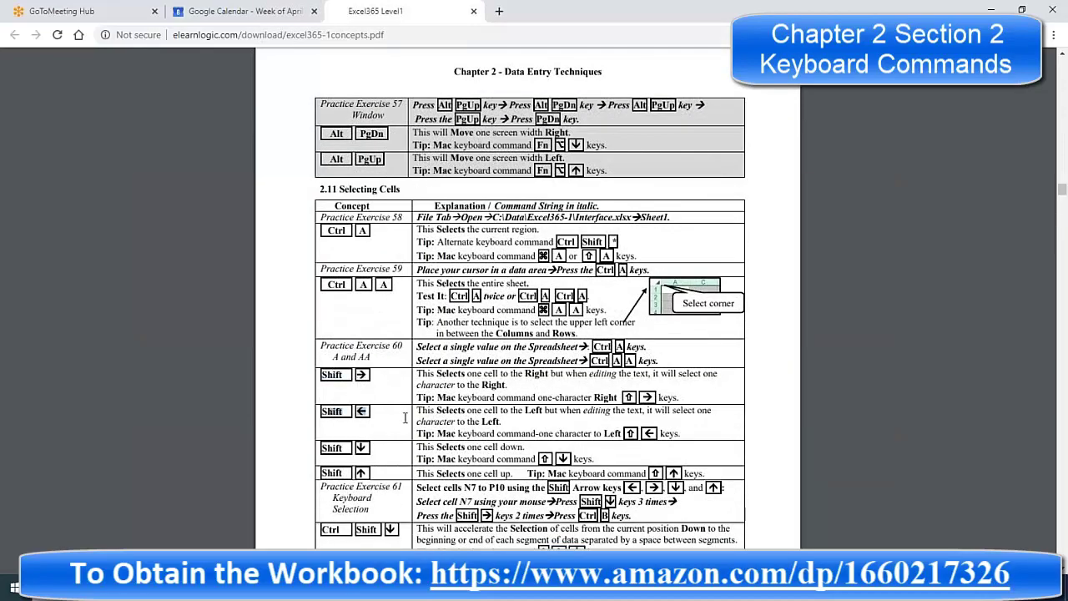
{"action": "left_click_drag", "start_coordinate": [332, 449], "coordinate": [394, 458]}
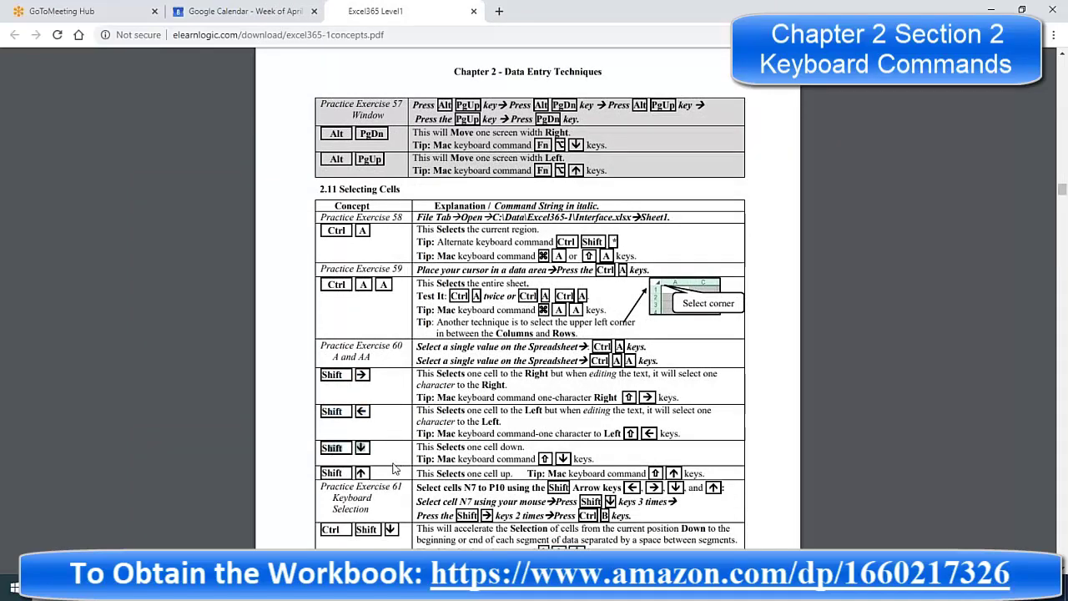
{"action": "scroll", "coordinate": [396, 469], "scroll_direction": "down", "scroll_amount": 3}
{"action": "left_click_drag", "start_coordinate": [324, 328], "coordinate": [405, 334]}
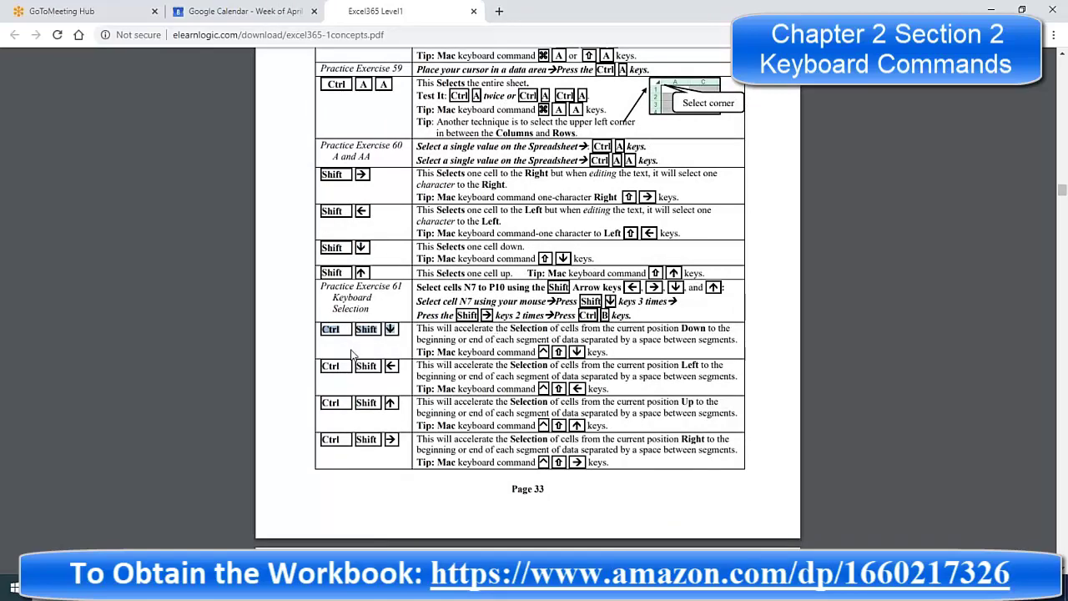
{"action": "scroll", "coordinate": [352, 355], "scroll_direction": "up", "scroll_amount": 2}
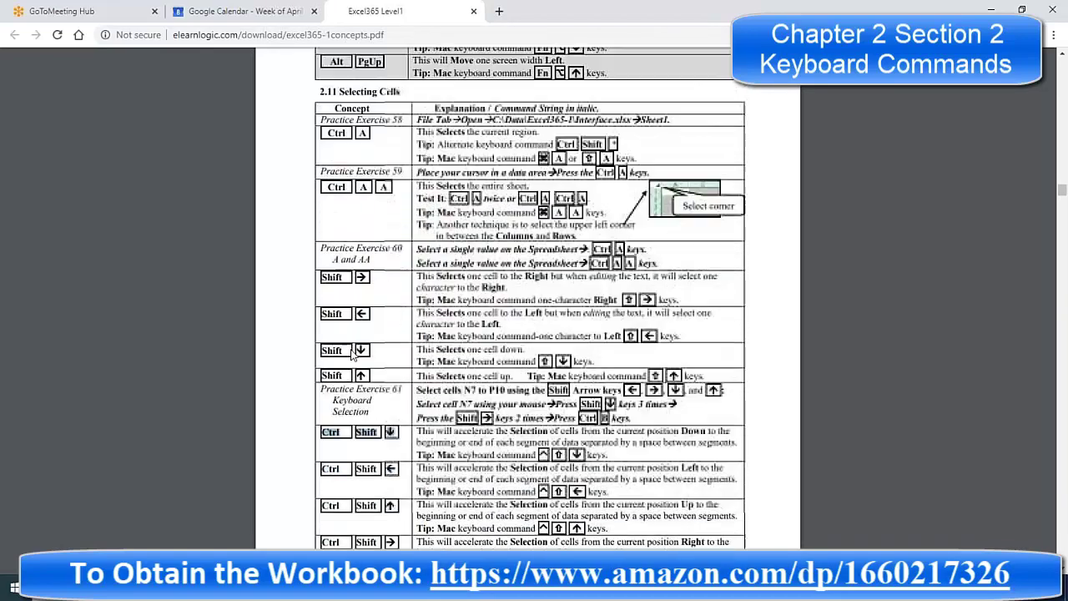
{"action": "scroll", "coordinate": [351, 354], "scroll_direction": "up", "scroll_amount": 2}
{"action": "left_click", "coordinate": [391, 235]}
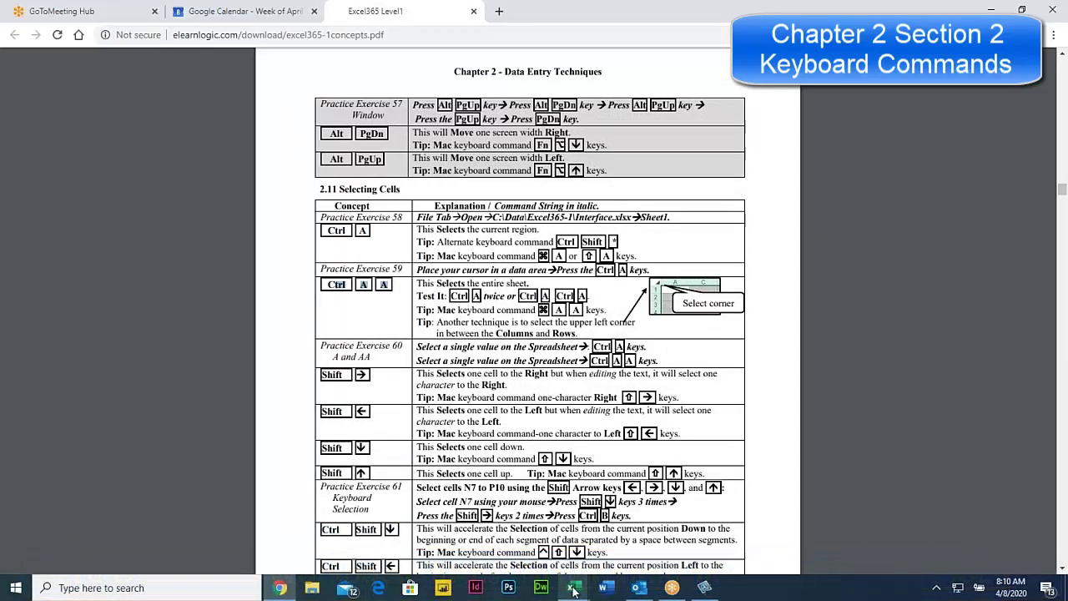
Switch back to Interface.xlsx in Excel and select the current region from J19 in District 3, then from K8 in District 1.
{"action": "mouse_move", "coordinate": [572, 589]}
{"action": "left_click", "coordinate": [199, 540]}
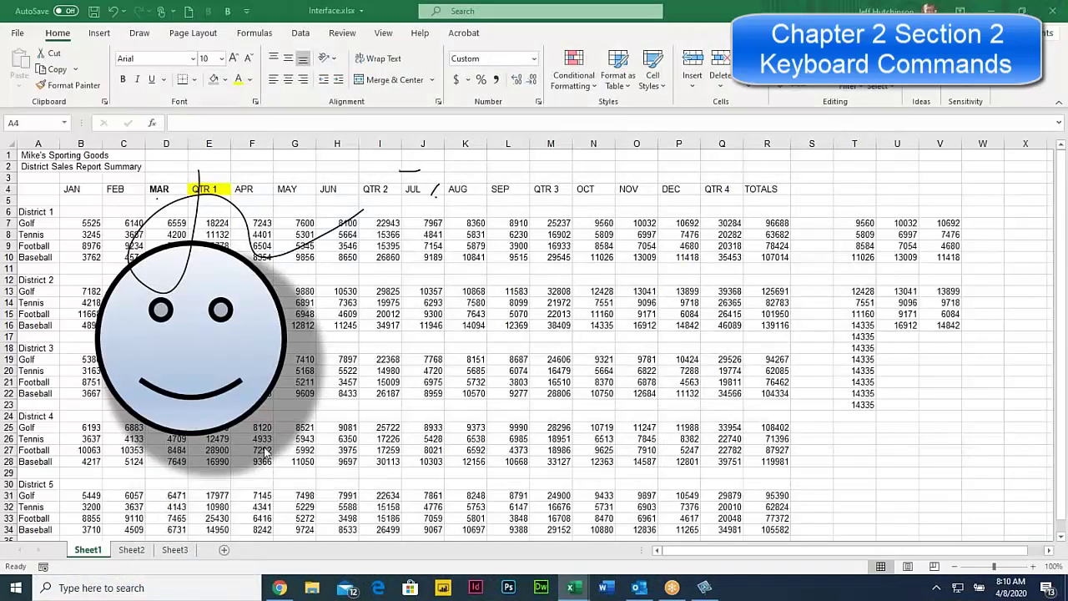
{"action": "left_click", "coordinate": [421, 358]}
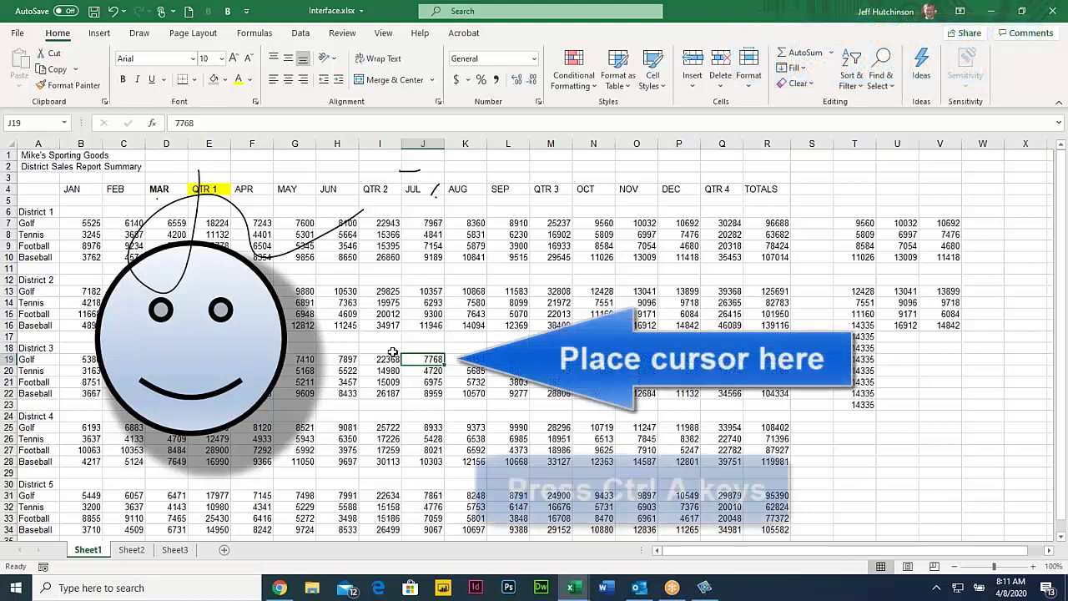
{"action": "key", "text": "ctrl+a"}
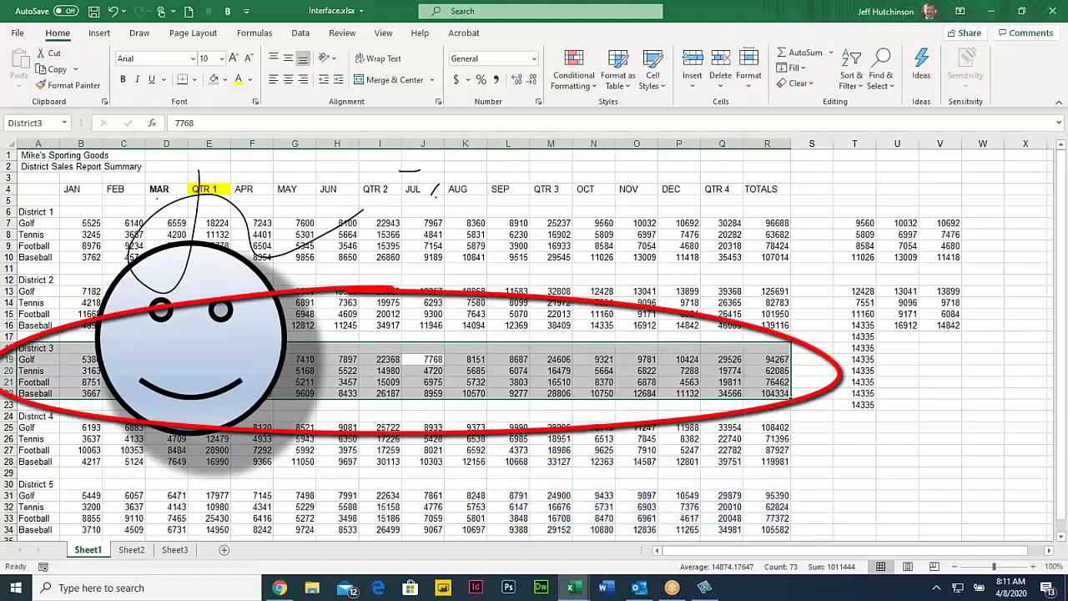
{"action": "left_click", "coordinate": [456, 235]}
{"action": "key", "text": "ctrl+a"}
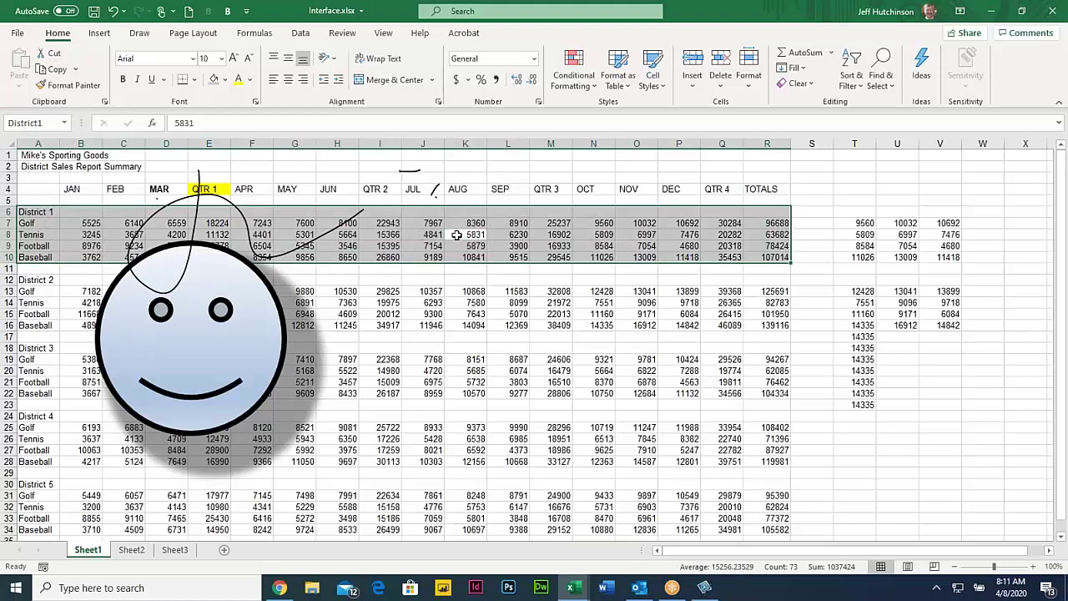
Select the District 2 region from J14 and expand it to the entire sheet, then clear the selection at I13.
{"action": "left_click", "coordinate": [442, 302]}
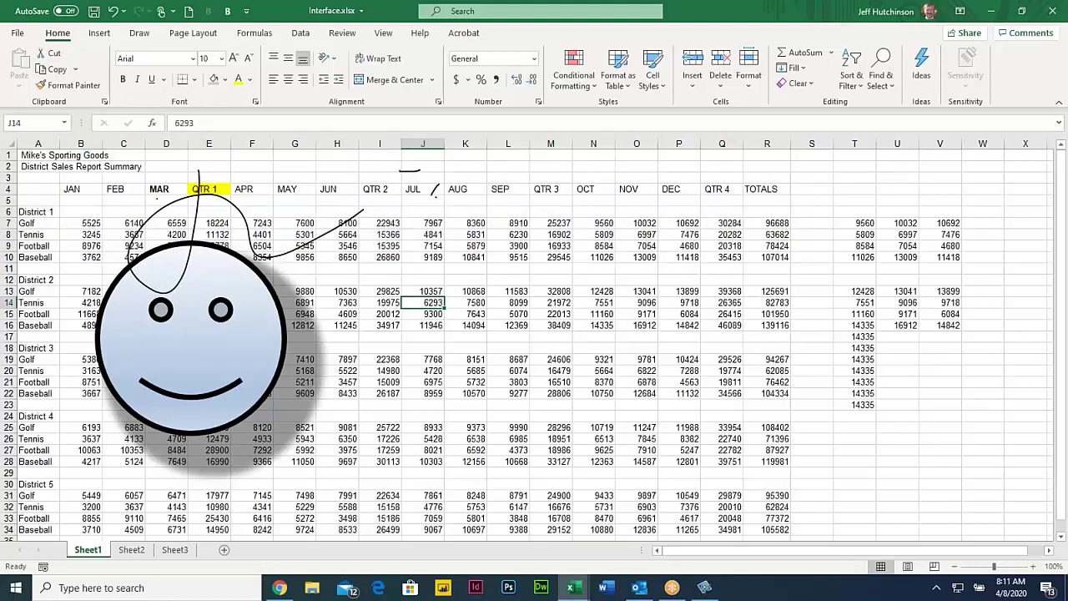
{"action": "key", "text": "ctrl+a"}
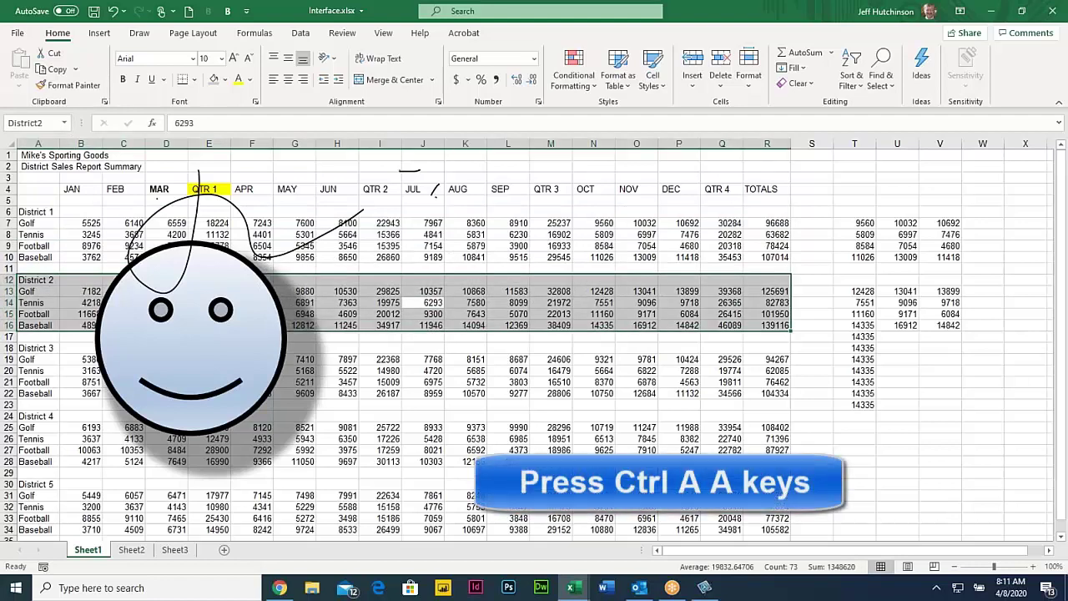
{"action": "key", "text": "ctrl+a"}
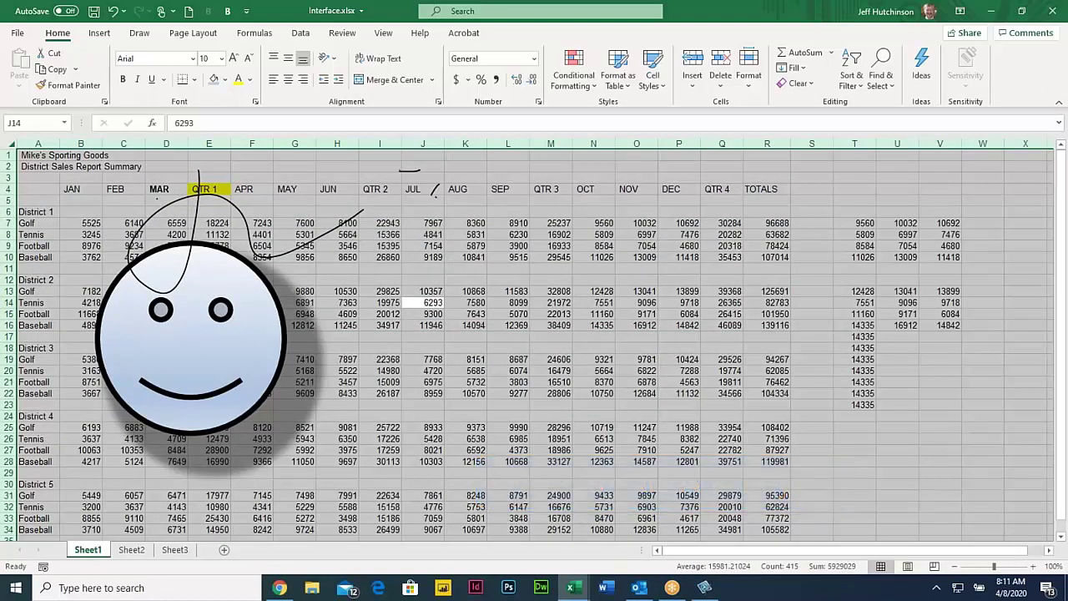
{"action": "left_click", "coordinate": [367, 291]}
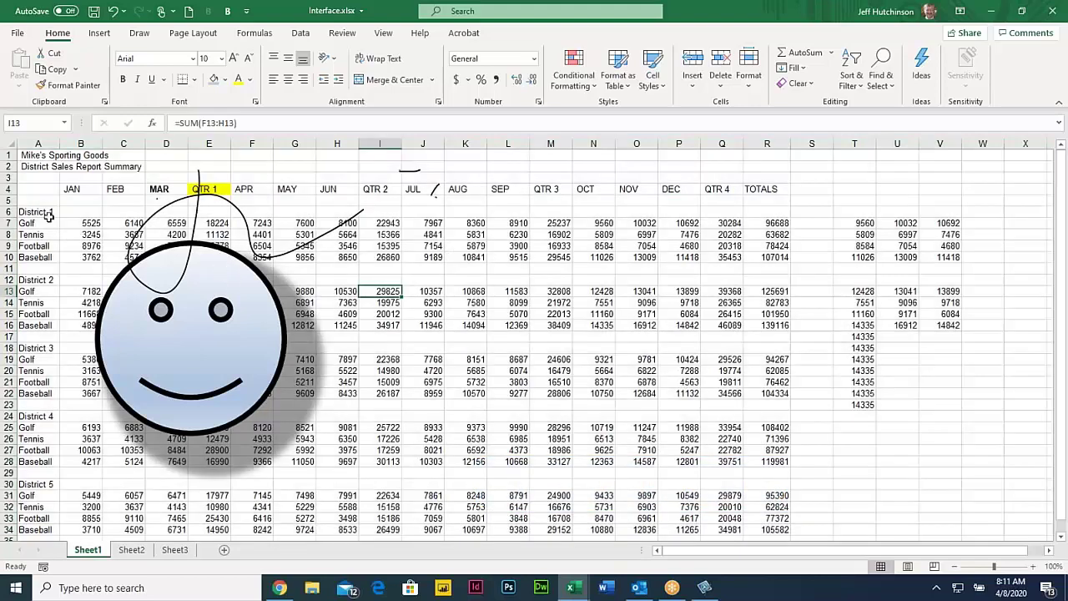
Select the District 1 and District 2 blocks together as the continuous range A6:R16.
{"action": "left_click_drag", "start_coordinate": [36, 212], "coordinate": [35, 325]}
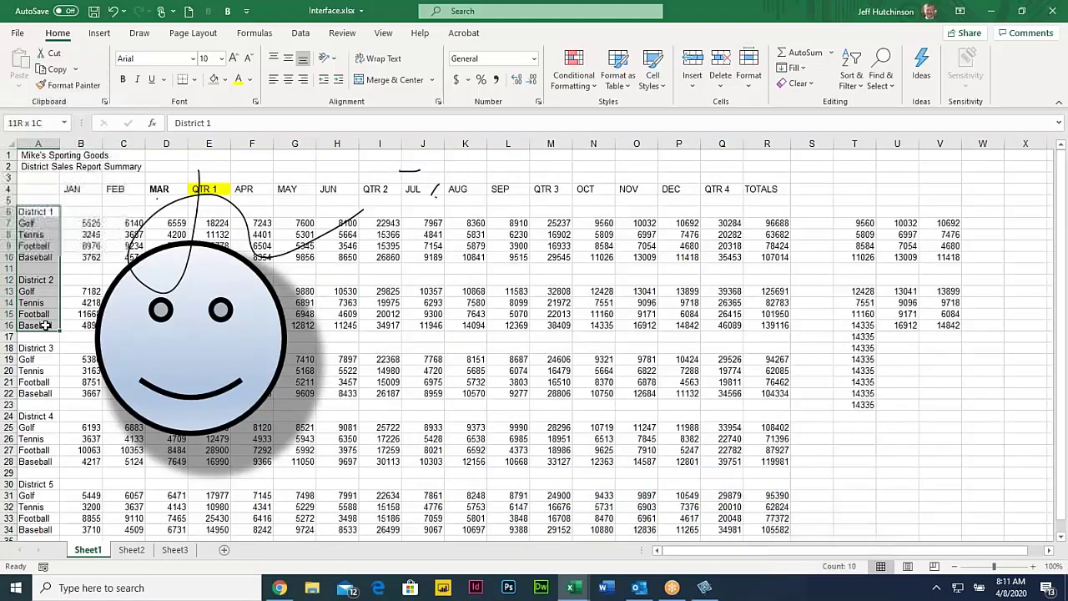
{"action": "left_click", "coordinate": [783, 325]}
{"action": "left_click", "coordinate": [35, 212]}
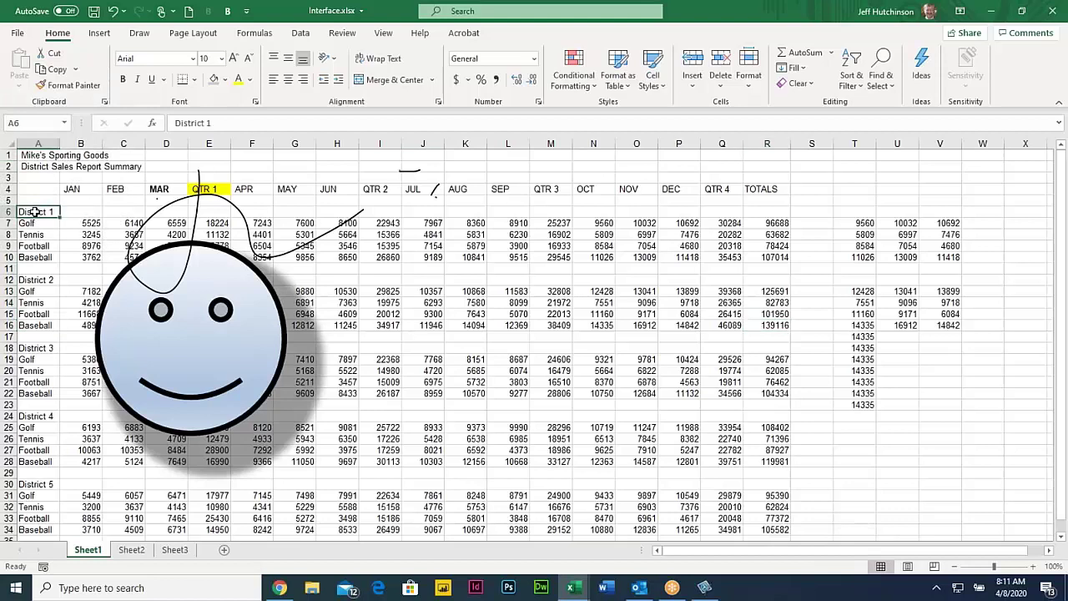
{"action": "left_click_drag", "start_coordinate": [40, 212], "coordinate": [742, 324]}
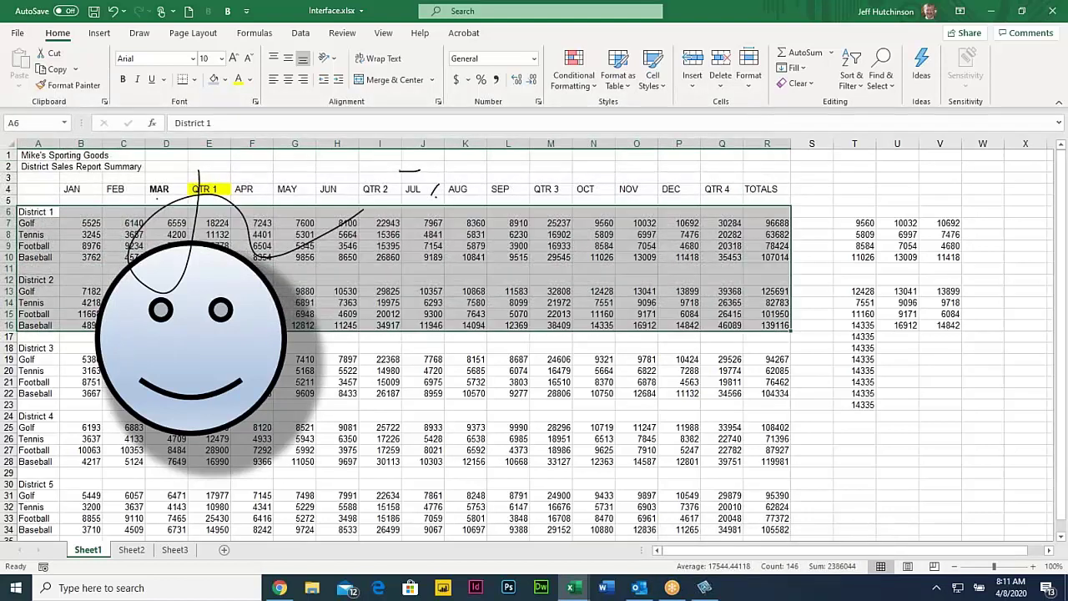
Select Districts 1 through 3 from the starting cell A6 to the end cell R22.
{"action": "left_click", "coordinate": [38, 212]}
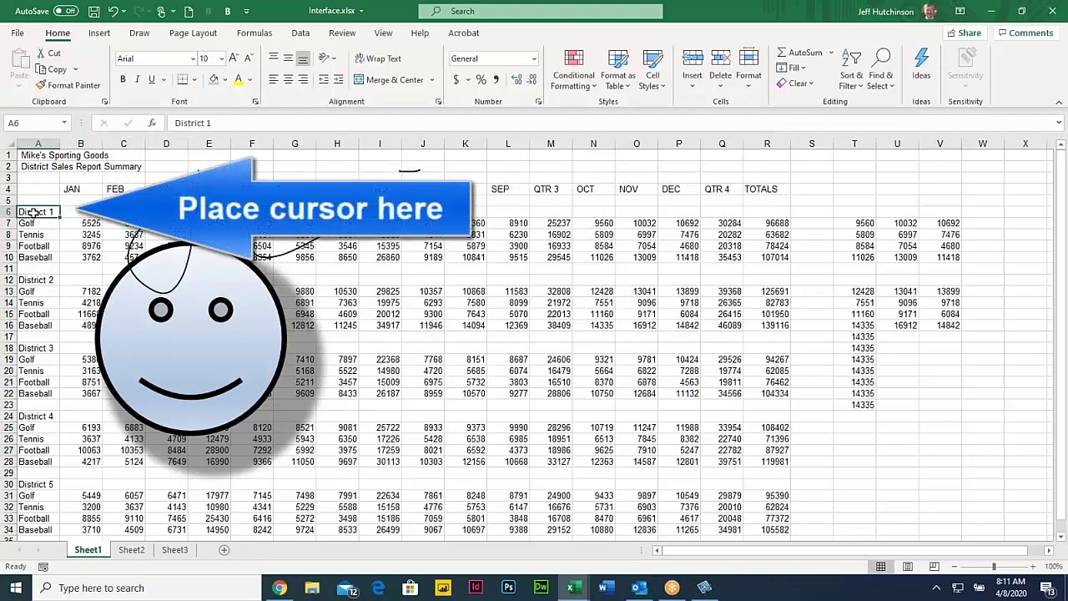
{"action": "left_click", "coordinate": [768, 391], "text": "shift"}
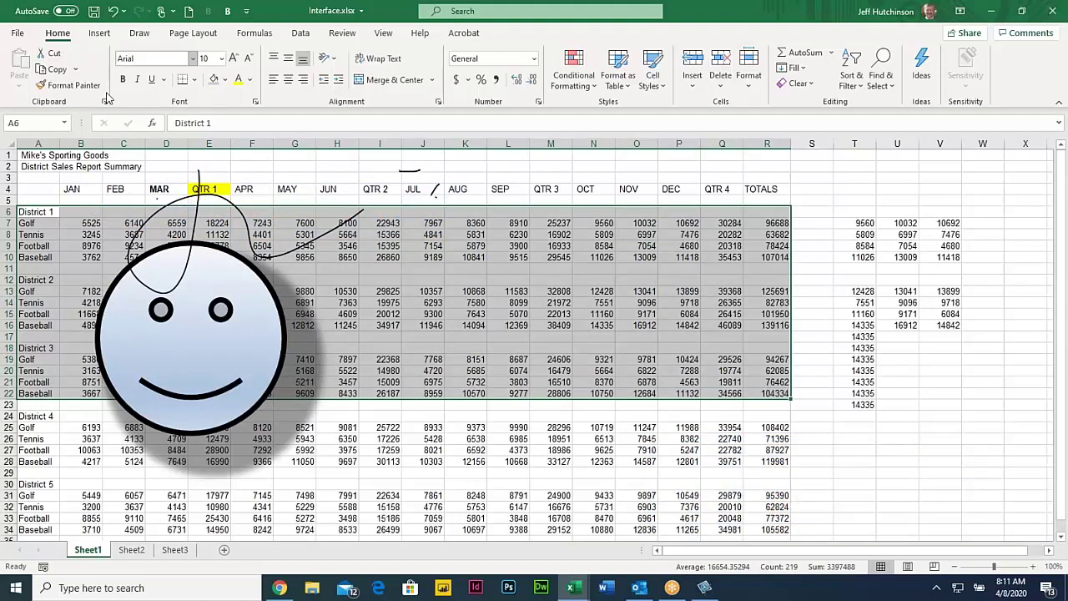
Reselect Districts 1 and 2 from the starting cell A6 to the end cell R16.
{"action": "left_click", "coordinate": [33, 166]}
{"action": "left_click", "coordinate": [39, 211]}
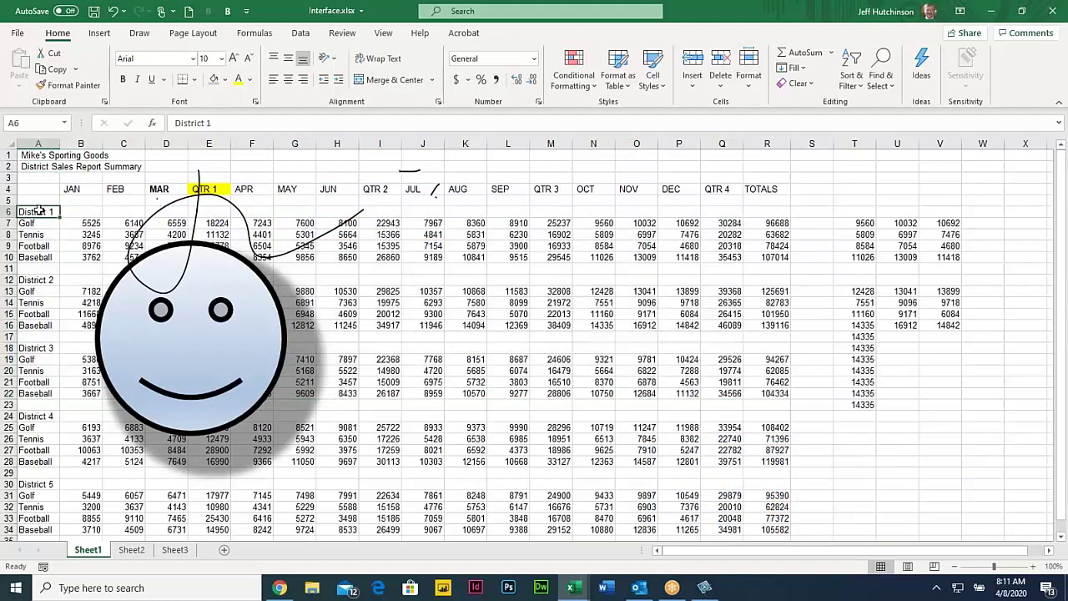
{"action": "left_click", "coordinate": [781, 325], "text": "shift"}
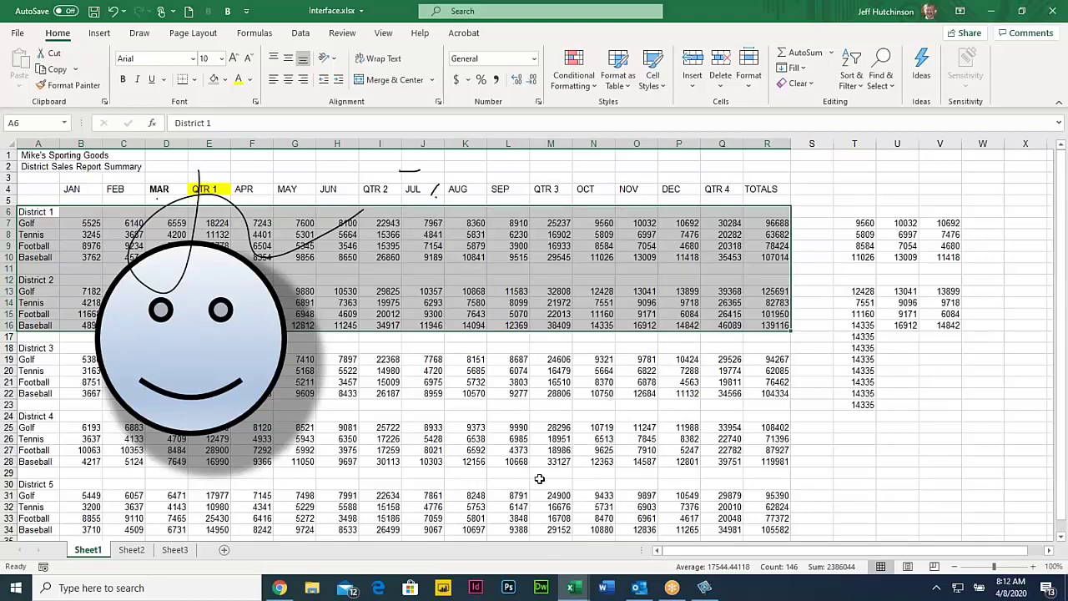
Switch to the Excel365 Level1 PDF in Chrome and highlight the cancel/abort entry beginning the second page of section 2.12 Formula Manipulation.
{"action": "left_click", "coordinate": [276, 589]}
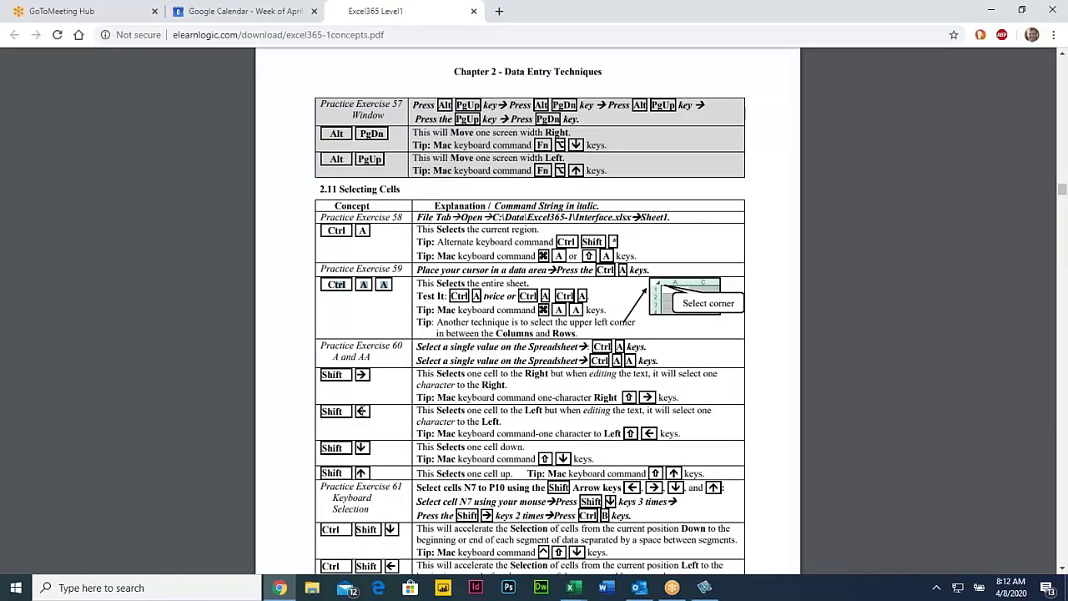
{"action": "scroll", "coordinate": [365, 397], "scroll_direction": "down", "scroll_amount": 9}
{"action": "scroll", "coordinate": [372, 412], "scroll_direction": "down", "scroll_amount": 13}
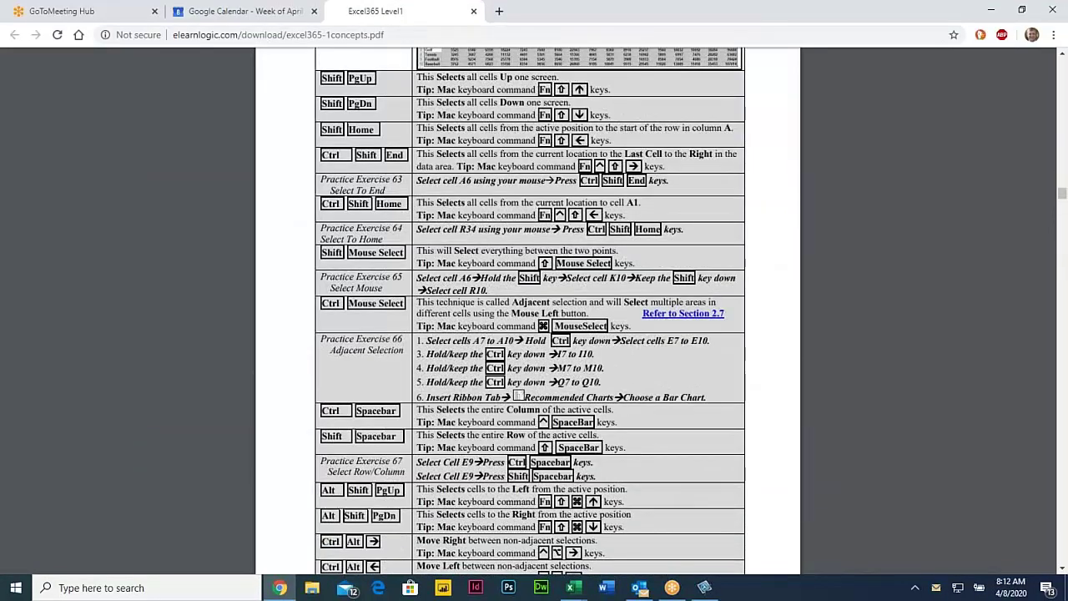
{"action": "scroll", "coordinate": [373, 412], "scroll_direction": "up", "scroll_amount": 3}
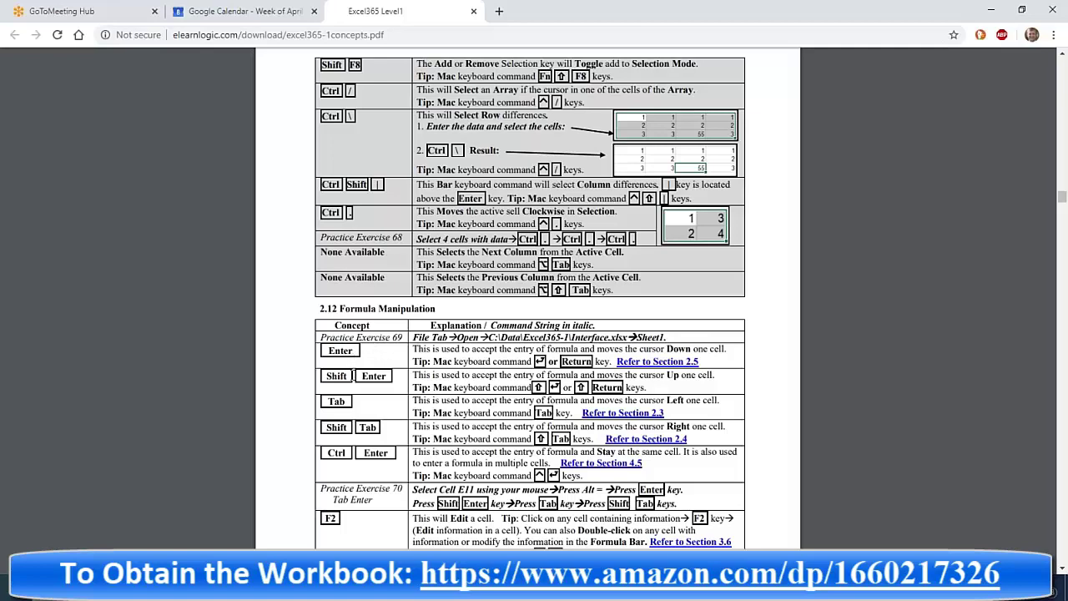
{"action": "scroll", "coordinate": [364, 379], "scroll_direction": "down", "scroll_amount": 12}
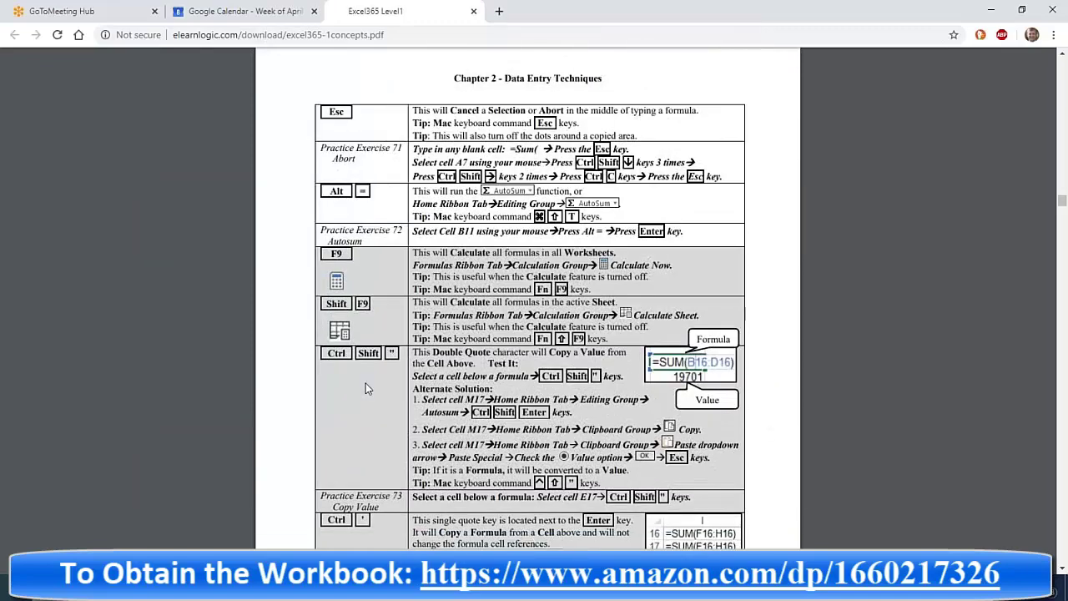
{"action": "scroll", "coordinate": [373, 285], "scroll_direction": "up", "scroll_amount": 1}
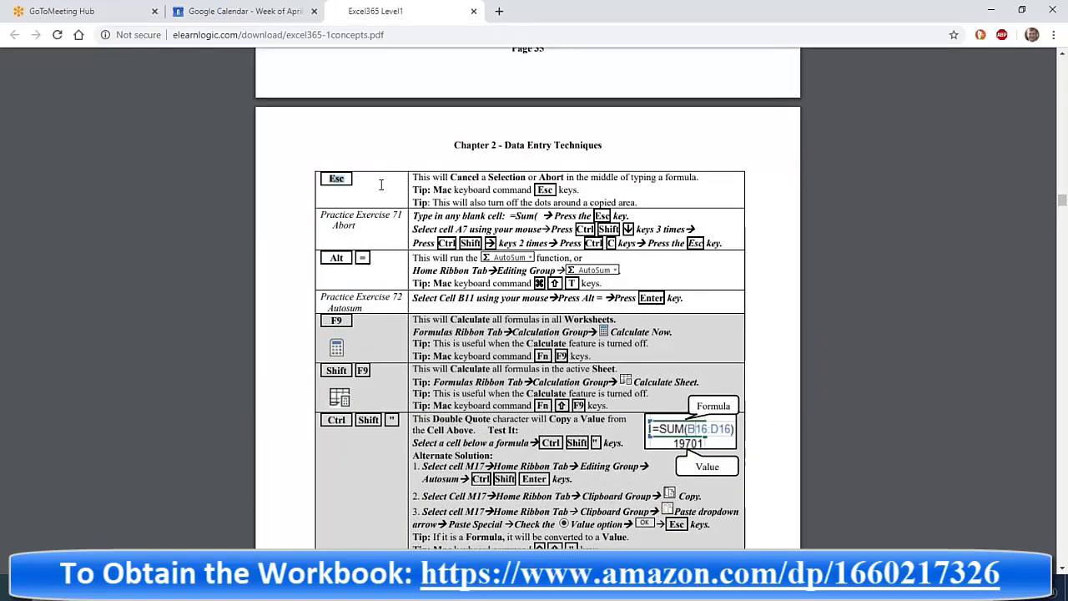
{"action": "left_click_drag", "start_coordinate": [382, 186], "coordinate": [502, 200]}
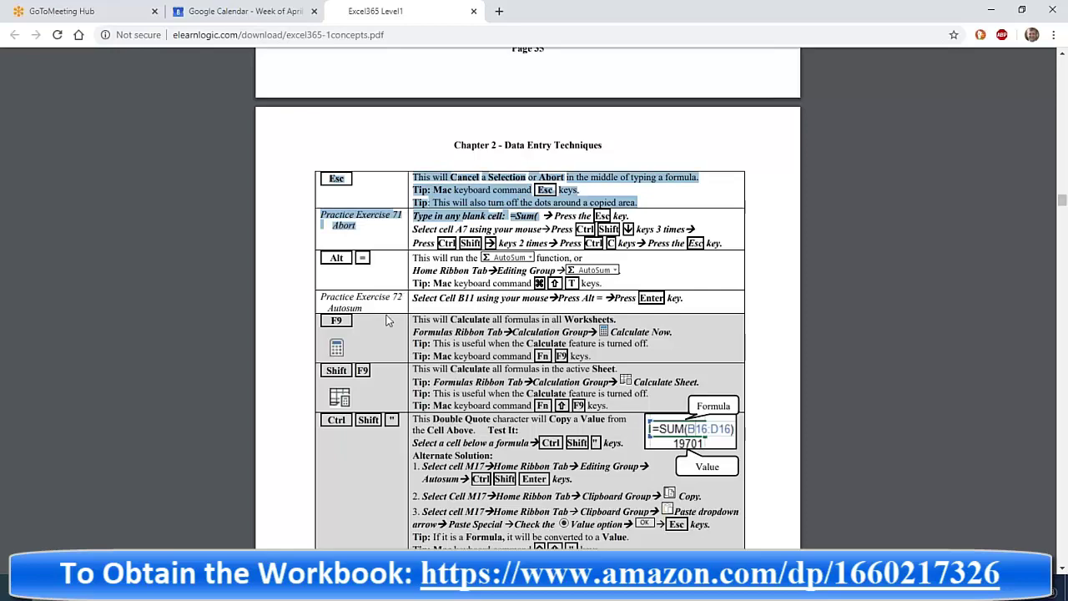
Highlight the save, open, new workbook and print shortcut entries in section 2.13 File Workbook Manipulation.
{"action": "scroll", "coordinate": [386, 320], "scroll_direction": "down", "scroll_amount": 14}
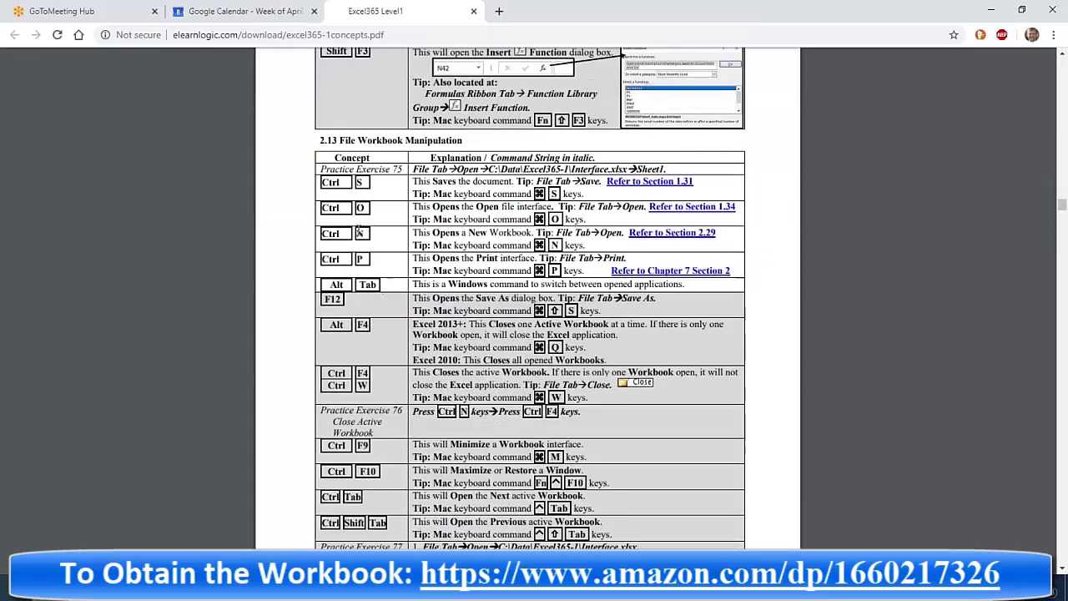
{"action": "left_click_drag", "start_coordinate": [324, 182], "coordinate": [394, 187]}
{"action": "left_click_drag", "start_coordinate": [323, 208], "coordinate": [402, 263]}
{"action": "left_click_drag", "start_coordinate": [324, 183], "coordinate": [390, 184]}
Look through the PDF sections from 2.14 Worksheet Manipulation to 2.17 Useless Keys, and return to section 2.12 Formula Manipulation.
{"action": "scroll", "coordinate": [370, 265], "scroll_direction": "down", "scroll_amount": 15}
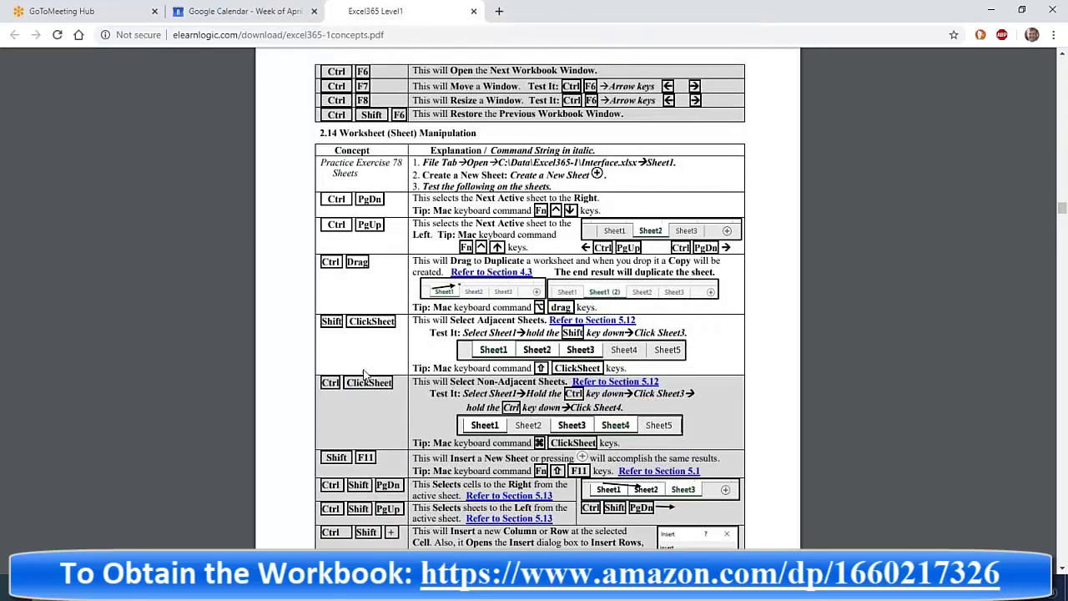
{"action": "scroll", "coordinate": [409, 357], "scroll_direction": "down", "scroll_amount": 10}
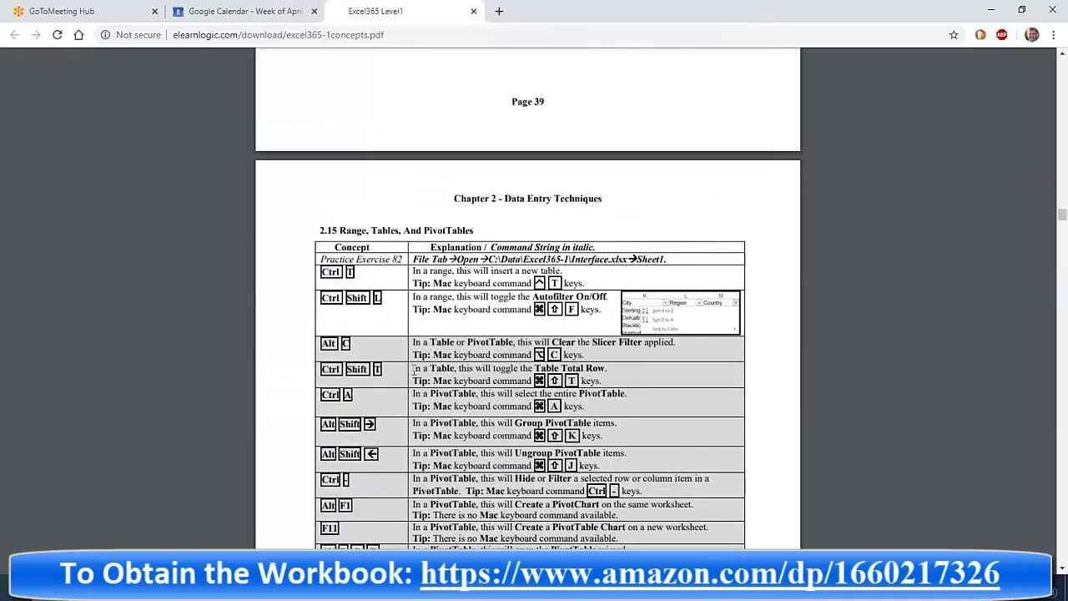
{"action": "scroll", "coordinate": [527, 317], "scroll_direction": "up", "scroll_amount": 15}
{"action": "scroll", "coordinate": [528, 317], "scroll_direction": "up", "scroll_amount": 5}
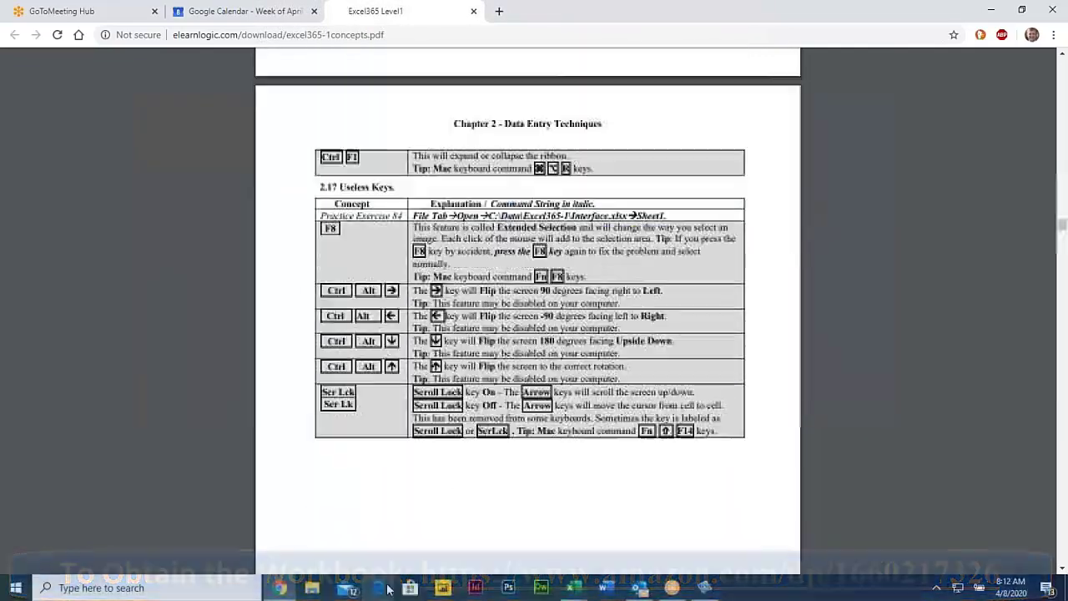
{"action": "scroll", "coordinate": [443, 552], "scroll_direction": "down", "scroll_amount": 15}
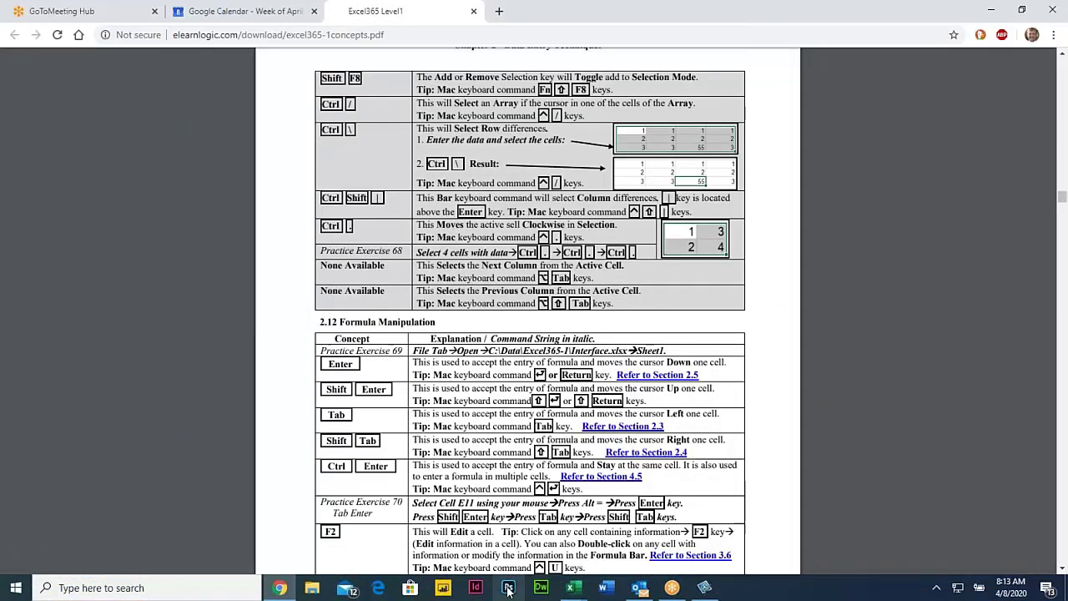
Switch back to Interface.xlsx in Excel and step the active cell down column J to J24, then back up to J22.
{"action": "mouse_move", "coordinate": [572, 587]}
{"action": "left_click", "coordinate": [211, 532]}
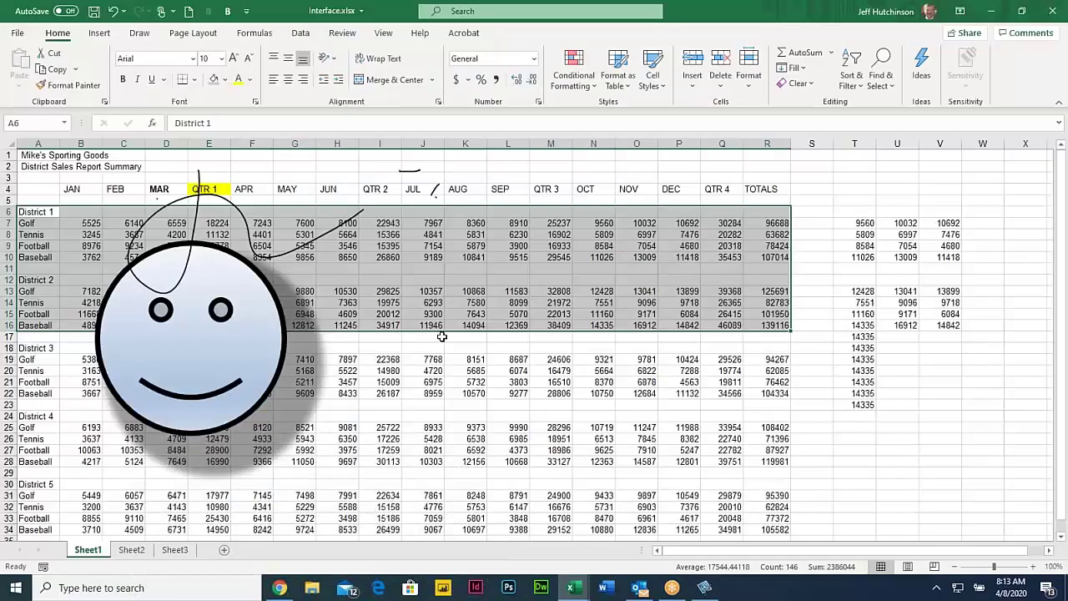
{"action": "key", "text": "Return"}
{"action": "key", "text": "Return"}
{"action": "key", "text": "Return"}
{"action": "key", "text": "Return"}
{"action": "key", "text": "Return"}
{"action": "key", "text": "Return"}
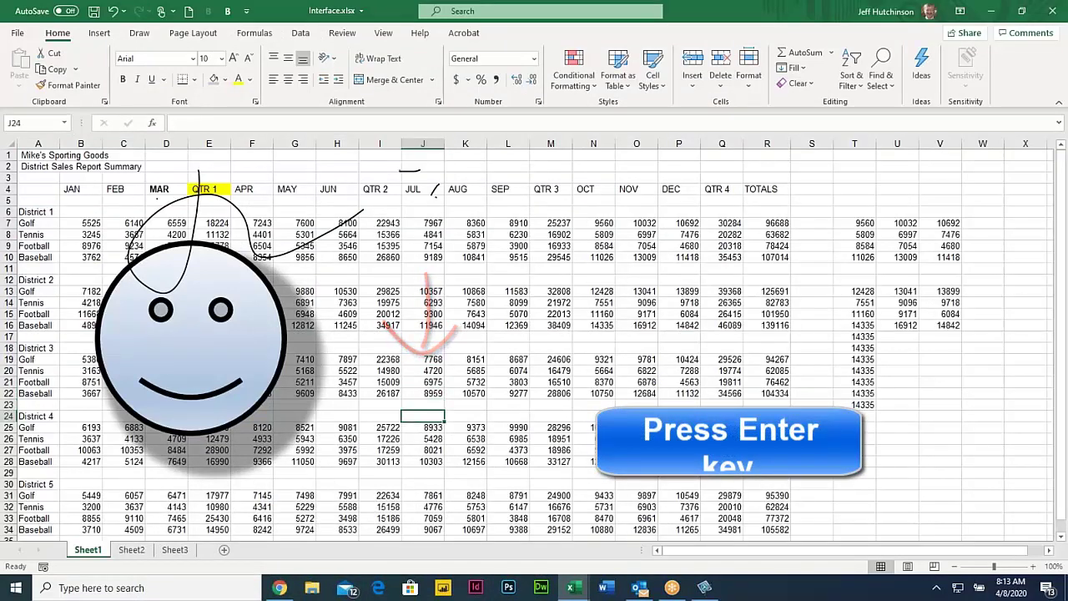
{"action": "key", "text": "shift+Return"}
{"action": "key", "text": "shift+Return"}
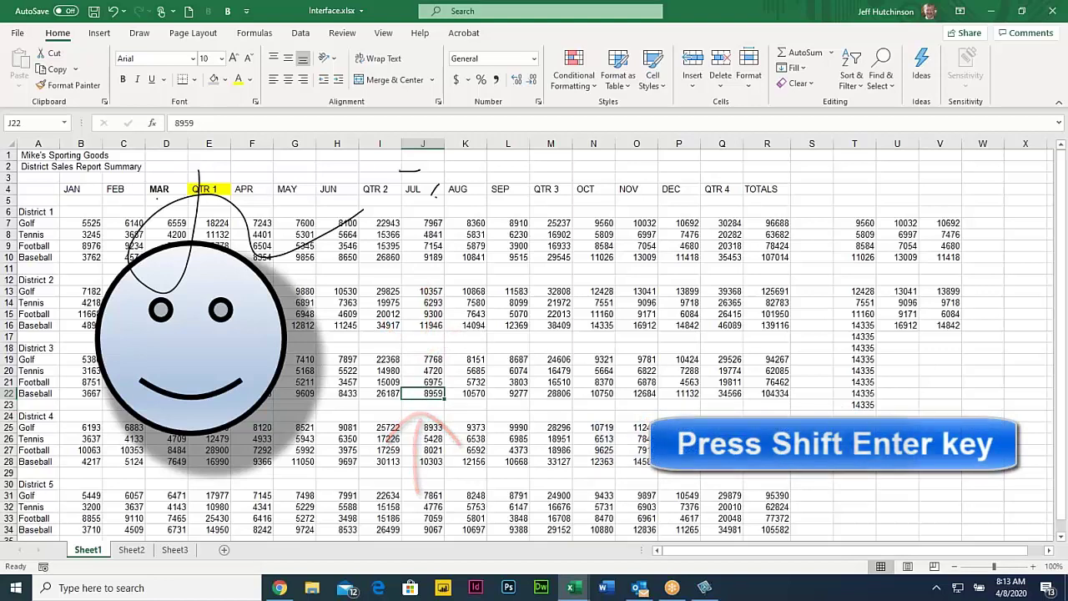
Move the active cell rightward along row 22 to T22, then back leftward to R22.
{"action": "key", "text": "Tab"}
{"action": "key", "text": "Tab"}
{"action": "key", "text": "Tab"}
{"action": "key", "text": "Tab"}
{"action": "key", "text": "Tab"}
{"action": "key", "text": "Tab"}
{"action": "key", "text": "Tab"}
{"action": "key", "text": "Tab"}
{"action": "key", "text": "Tab"}
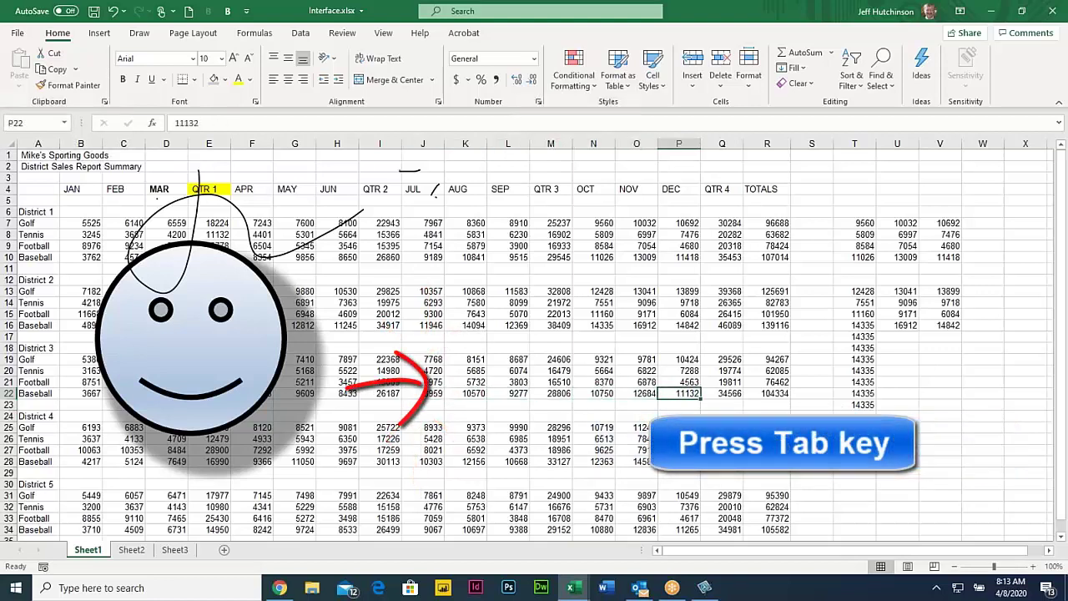
{"action": "key", "text": "Tab"}
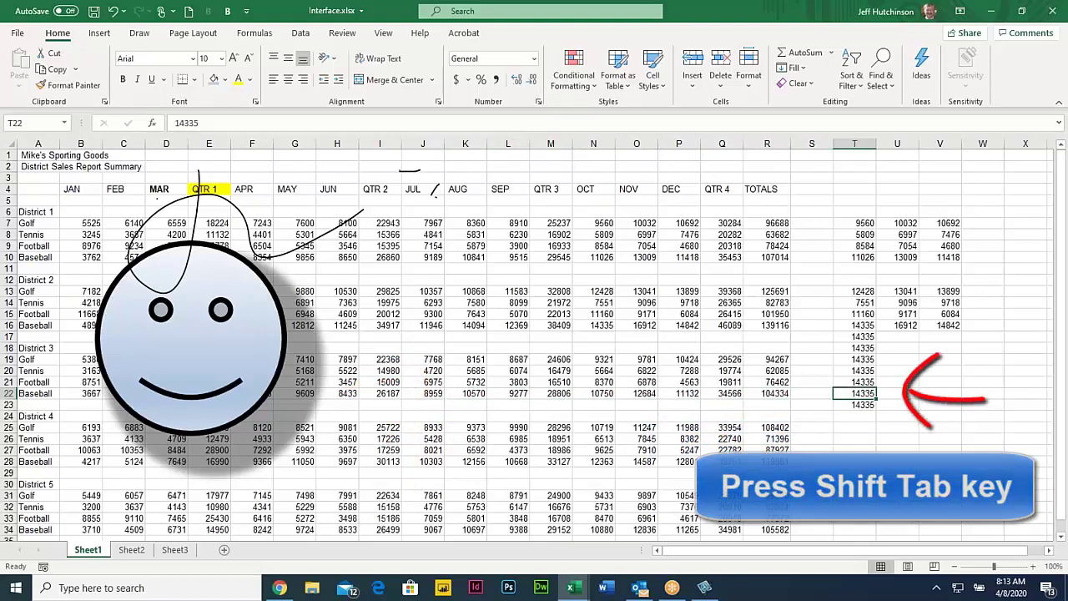
{"action": "key", "text": "shift+Tab"}
{"action": "key", "text": "shift+Tab"}
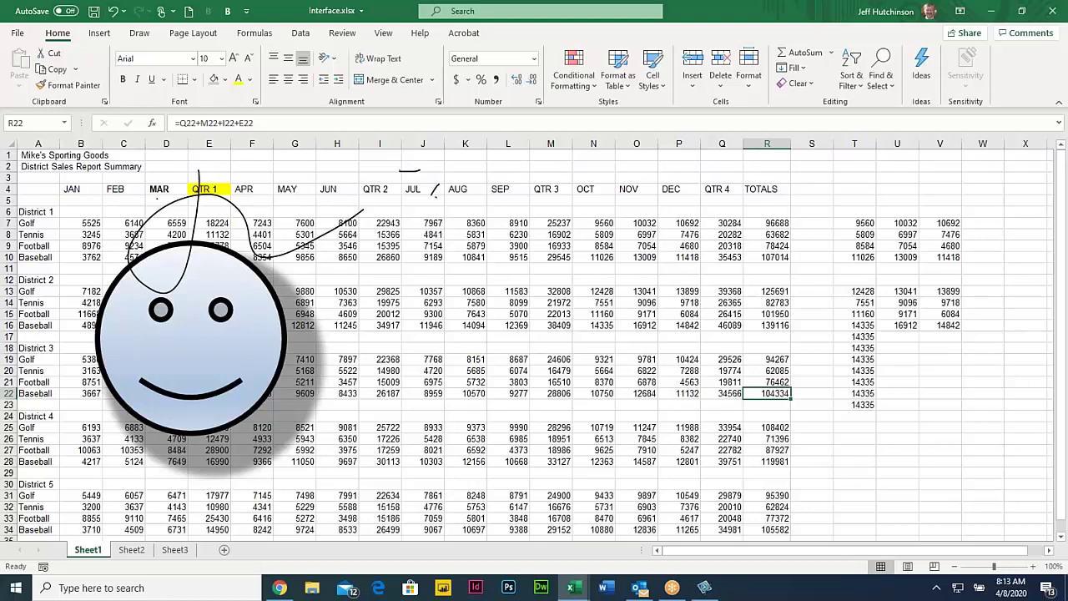
Select cell N13, the October value in the District 2 Golf row.
{"action": "left_click", "coordinate": [597, 291]}
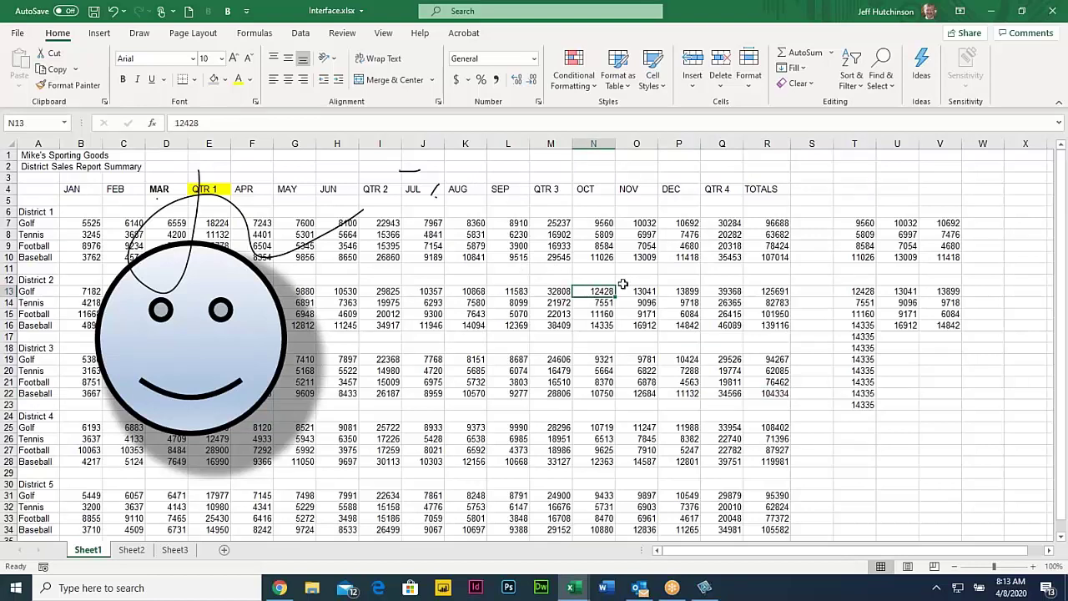
{"action": "left_click", "coordinate": [628, 19]}
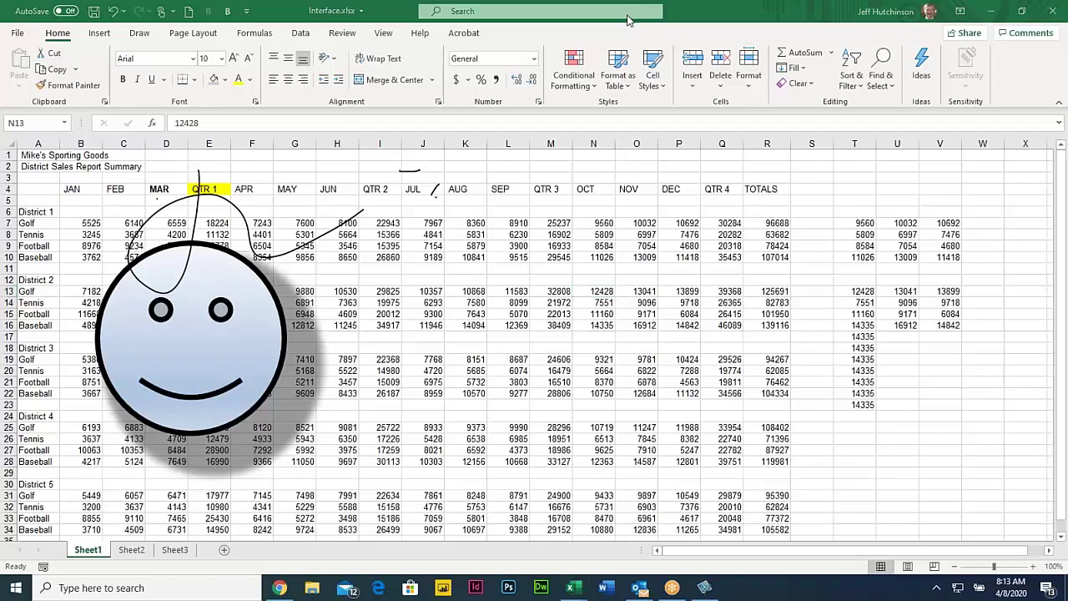